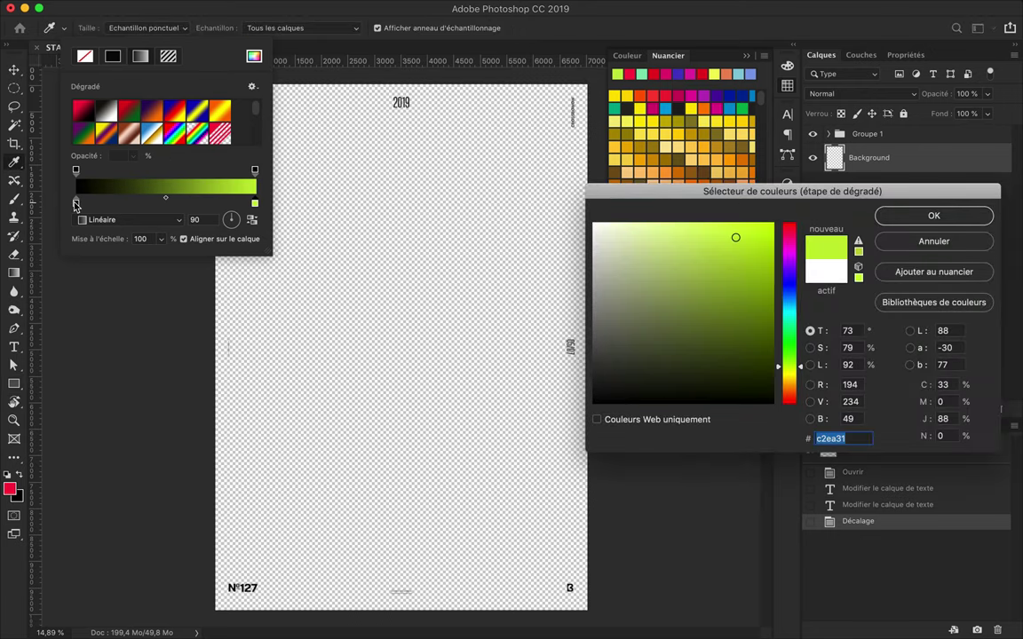
# Set the gradient stops to yellow-green and yellow, then draw a rectangle near the poster top.
pyautogui.click(970, 214)
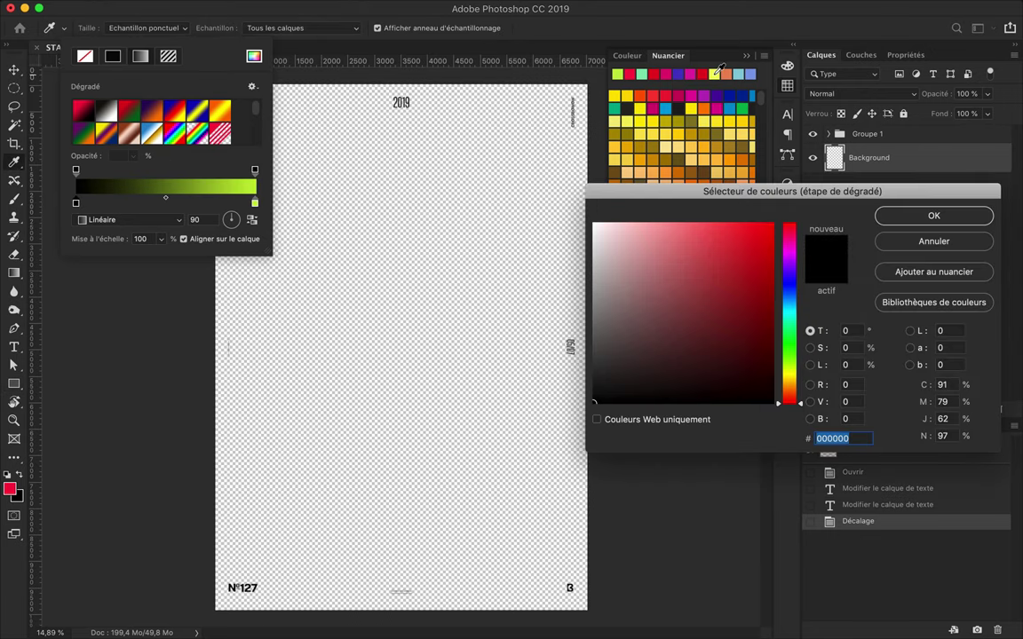
pyautogui.click(716, 75)
pyautogui.press('u')
pyautogui.moveTo(323, 212); pyautogui.dragTo(480, 296)
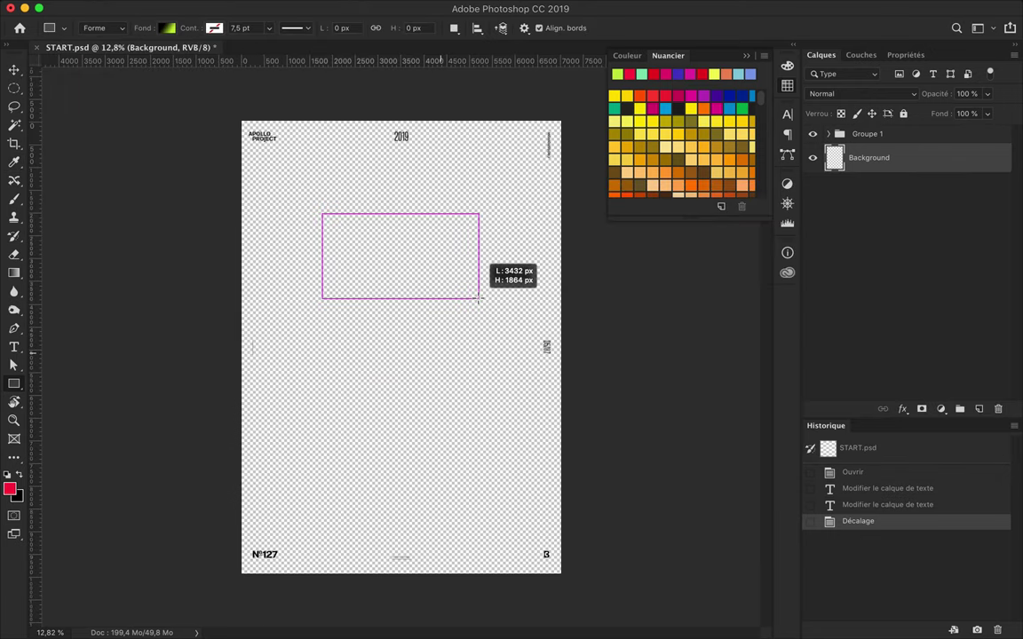
# Apply the yellow-green gradient fill to the rectangle and move it lower on the poster.
pyautogui.hotkey('ctrl', 'z')
pyautogui.click(169, 33)
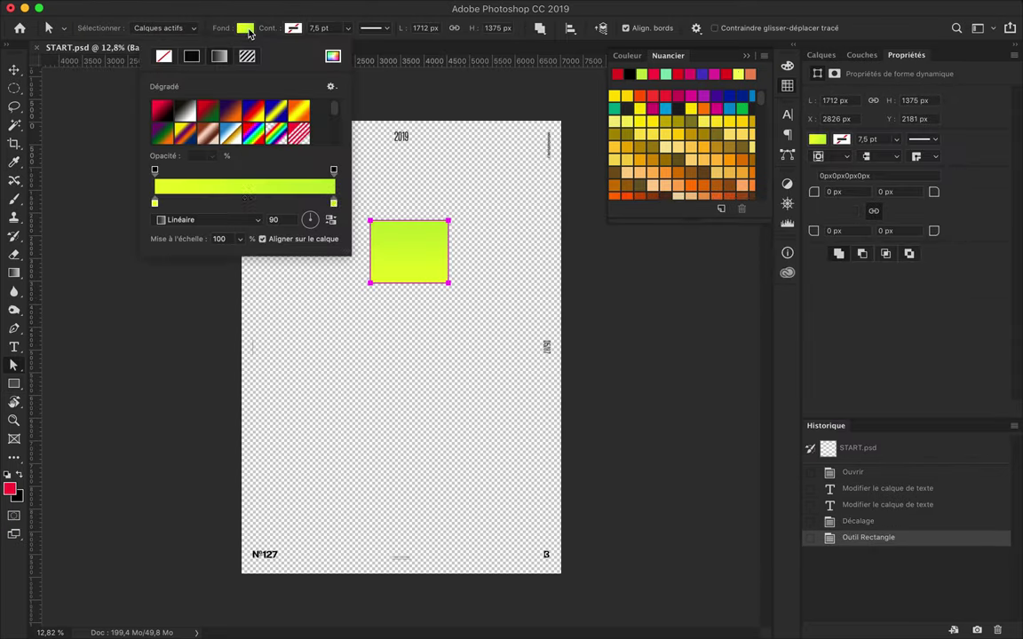
pyautogui.press('Return')
pyautogui.press('v')
pyautogui.moveTo(519, 202); pyautogui.dragTo(519, 222)
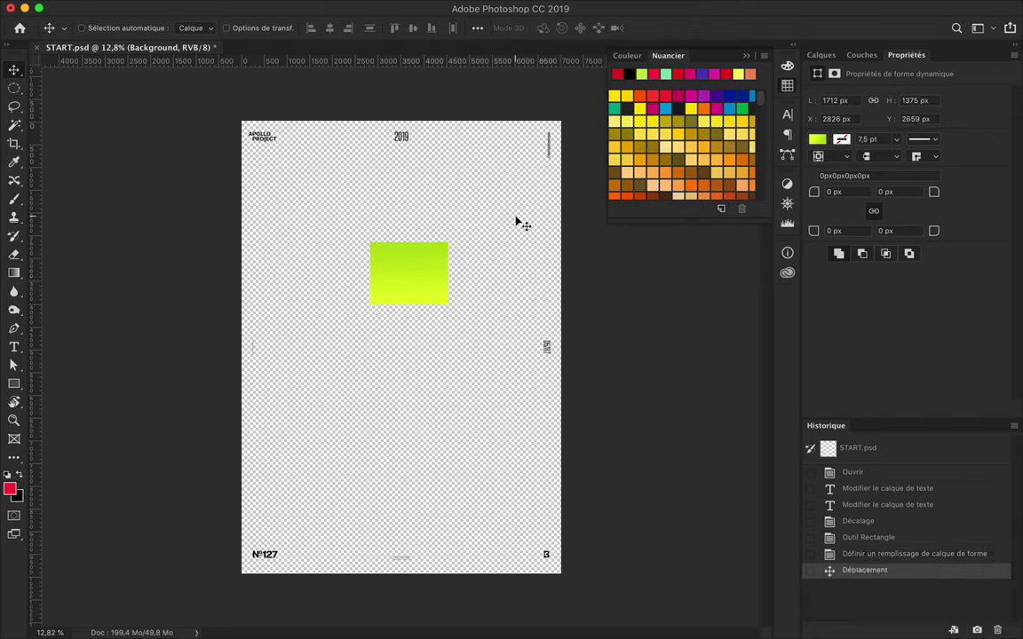
# Draw a second rectangle below the first with a red-to-orange gradient fill.
pyautogui.press('u')
pyautogui.moveTo(379, 333); pyautogui.dragTo(455, 381)
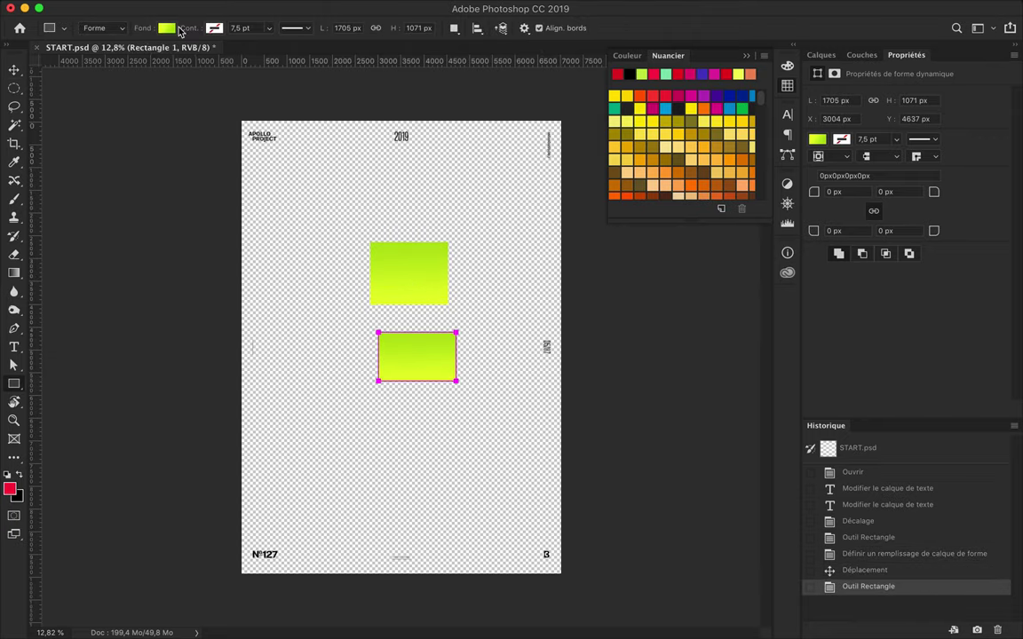
pyautogui.click(165, 27)
pyautogui.doubleClick(75, 203)
pyautogui.click(726, 74)
pyautogui.press('Return')
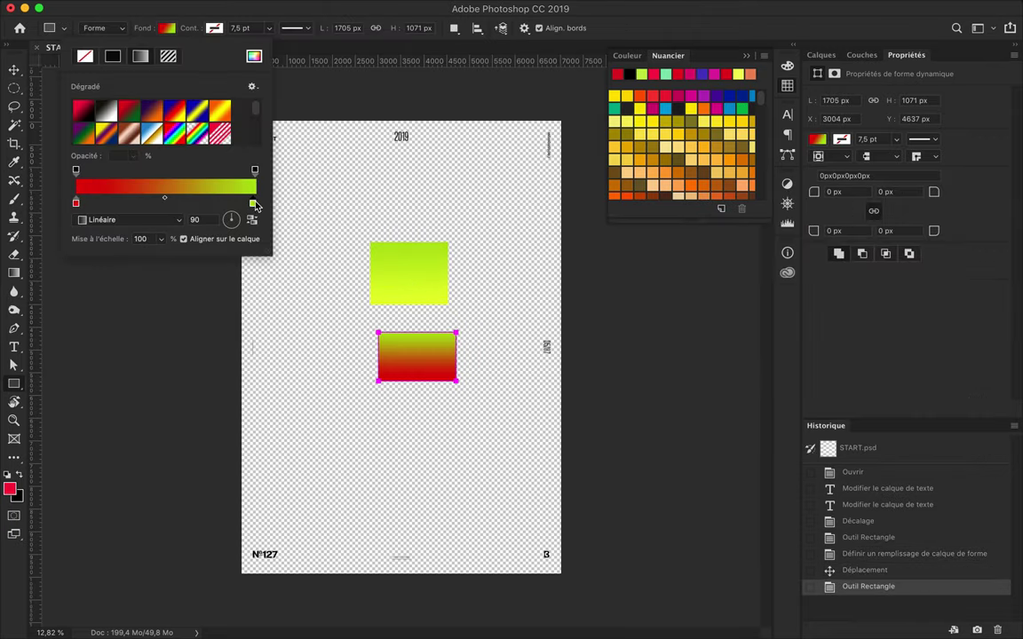
pyautogui.doubleClick(254, 202)
pyautogui.click(693, 97)
pyautogui.press('Return')
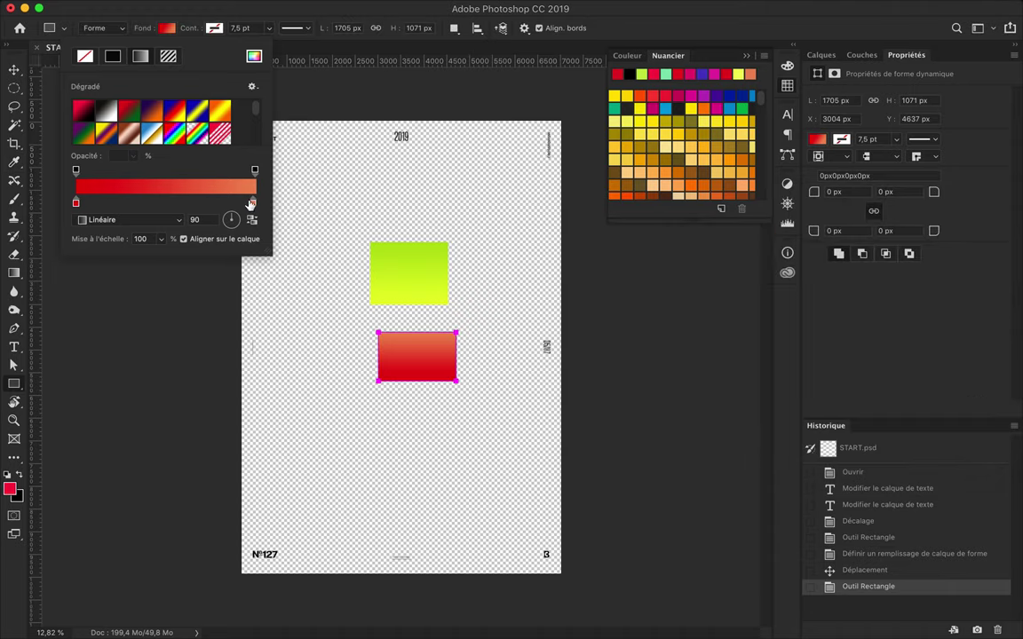
pyautogui.press('Return')
# Duplicate the red rectangle to the lower right and give it a blue-violet to mint gradient.
pyautogui.press('v')
pyautogui.moveTo(424, 365); pyautogui.dragTo(480, 442)
pyautogui.click(245, 28)
pyautogui.doubleClick(155, 202)
pyautogui.click(618, 74)
pyautogui.click(907, 220)
pyautogui.doubleClick(331, 203)
pyautogui.click(679, 74)
pyautogui.click(936, 214)
# Draw a square left of the red rectangle with a pink-red to magenta #e522a4 gradient.
pyautogui.press('u')
pyautogui.moveTo(298, 335); pyautogui.dragTo(370, 397)
pyautogui.click(169, 28)
pyautogui.doubleClick(254, 203)
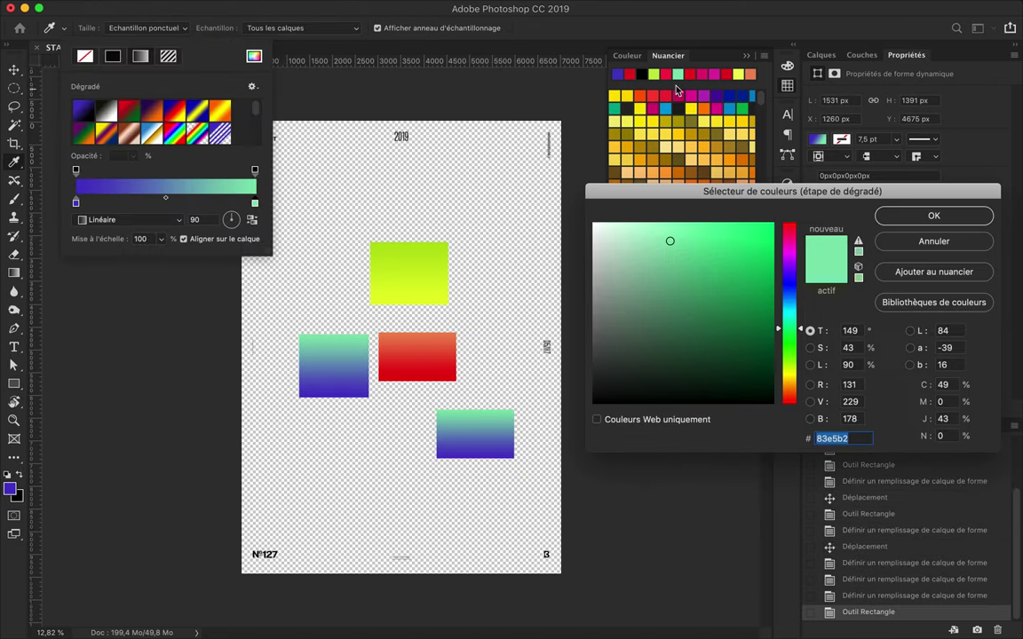
pyautogui.write('e522a4')
pyautogui.press('Return')
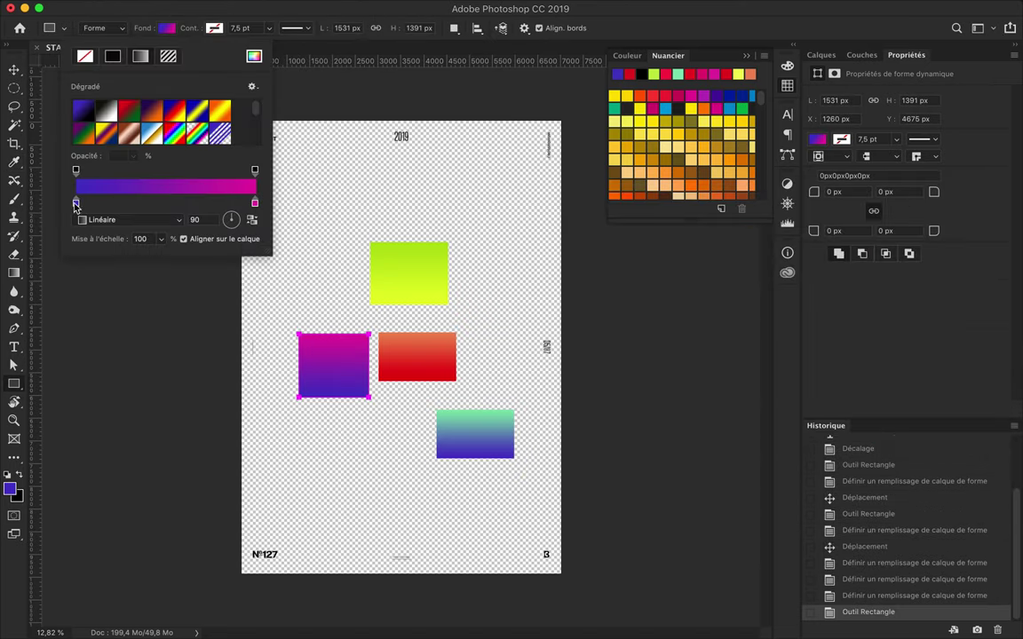
pyautogui.doubleClick(76, 202)
pyautogui.click(703, 73)
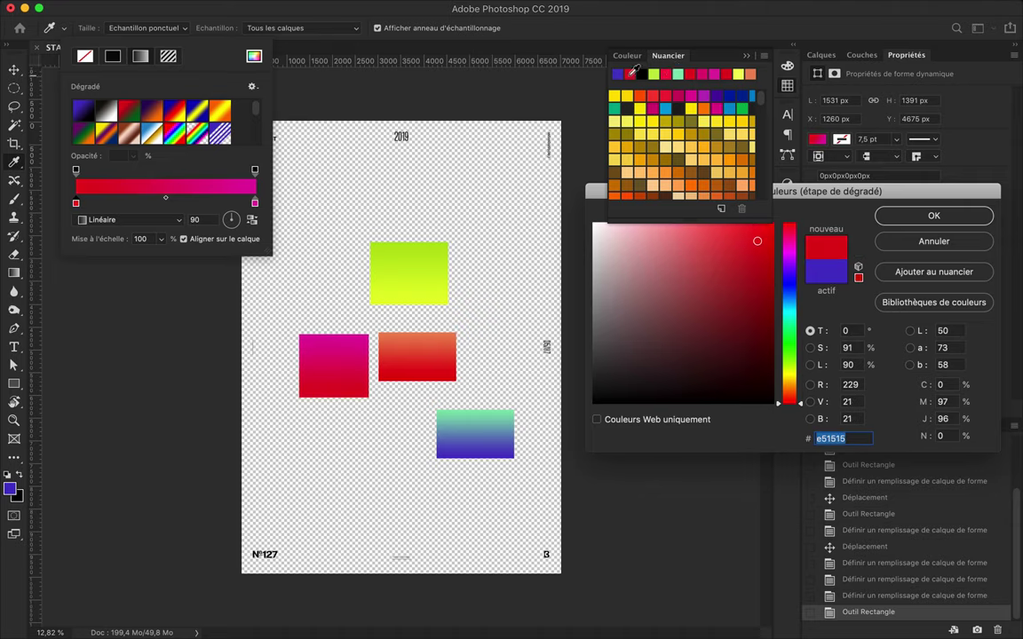
pyautogui.press('Return')
# Place a copy of the pink square at the top left of the poster.
pyautogui.press('v')
pyautogui.moveTo(320, 320); pyautogui.dragTo(296, 233)
pyautogui.press('u')
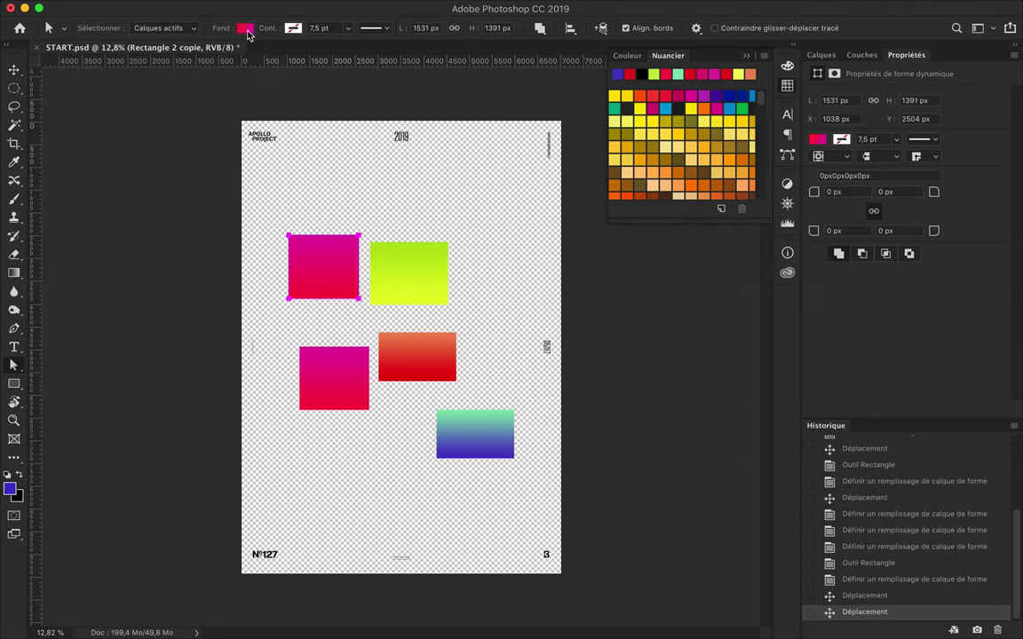
pyautogui.click(245, 27)
pyautogui.doubleClick(333, 203)
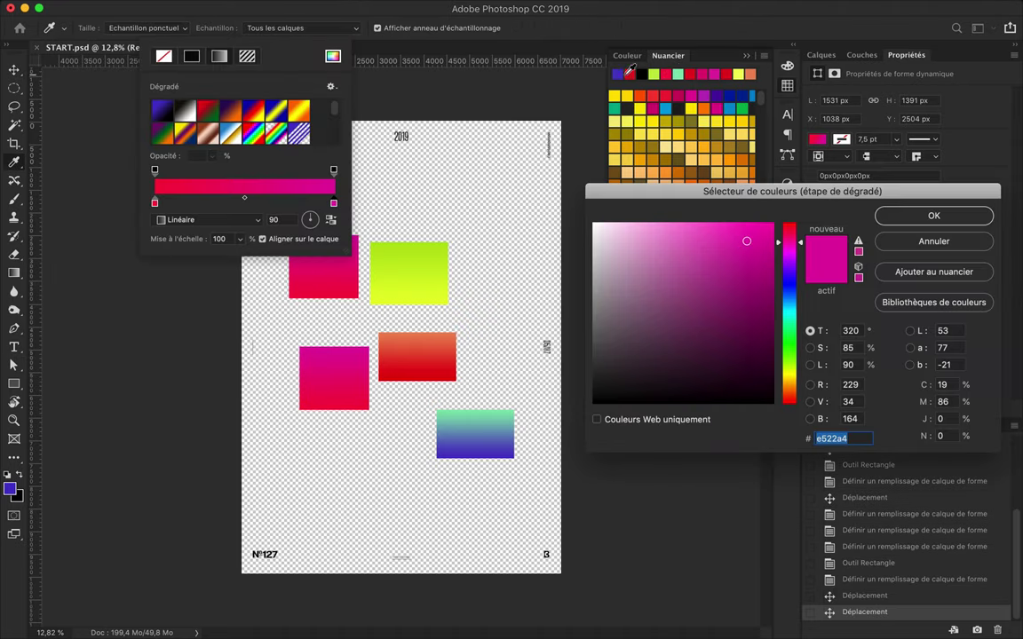
# Recolour the copied square's gradient stop to pink-red after trying several swatch colours.
pyautogui.click(630, 72)
pyautogui.click(629, 97)
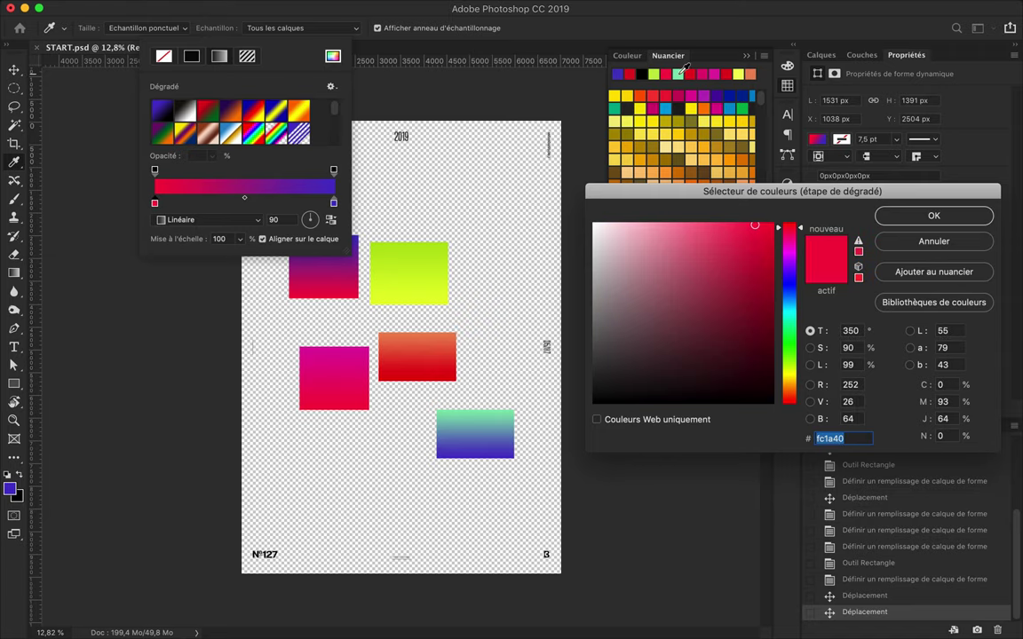
pyautogui.click(682, 72)
pyautogui.click(701, 73)
pyautogui.click(678, 72)
pyautogui.click(629, 73)
pyautogui.click(692, 73)
pyautogui.click(701, 73)
pyautogui.click(641, 73)
pyautogui.click(666, 73)
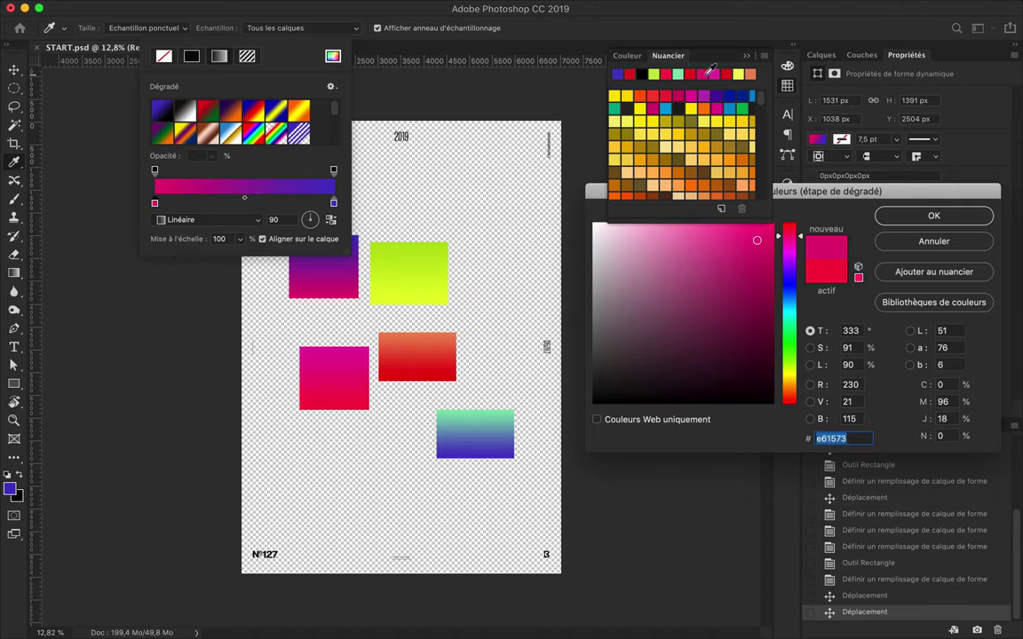
pyautogui.press('Return')
pyautogui.press('Return')
# Switch to a solid light grey fill and draw a rectangle covering the whole page.
pyautogui.press('u')
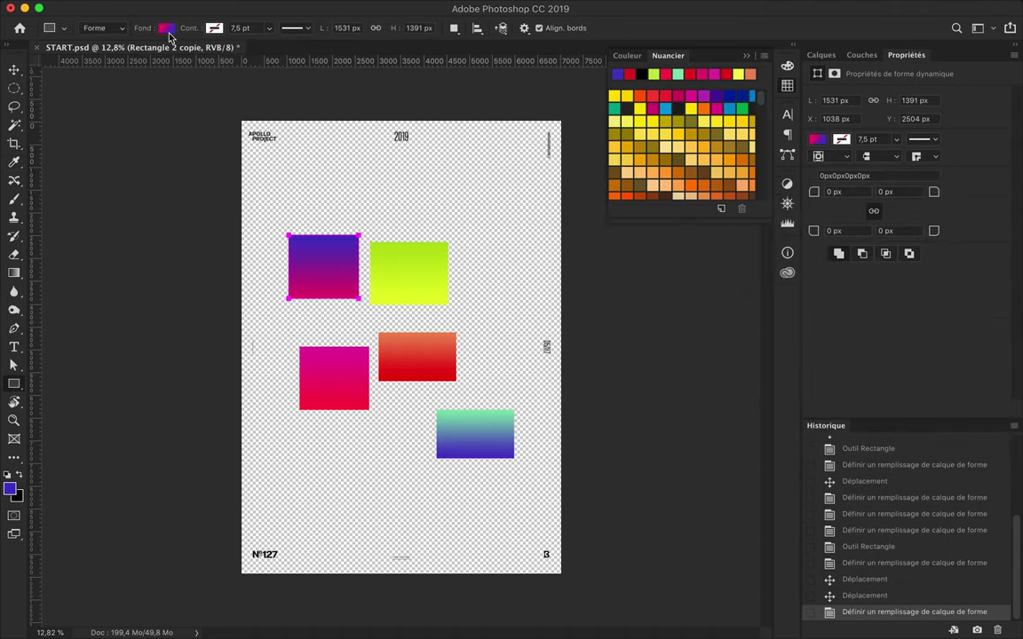
pyautogui.click(166, 27)
pyautogui.click(113, 56)
pyautogui.click(253, 56)
pyautogui.click(593, 231)
pyautogui.press('Return')
pyautogui.click(275, 134)
pyautogui.moveTo(560, 122)
pyautogui.mouseDown()
pyautogui.moveTo(293, 310)
pyautogui.moveTo(242, 572)
pyautogui.mouseUp()
# Send the grey page rectangle to the back and turn the red rectangle into a slanted top band.
pyautogui.press('v')
pyautogui.click(822, 55)
pyautogui.moveTo(876, 164); pyautogui.dragTo(875, 311)
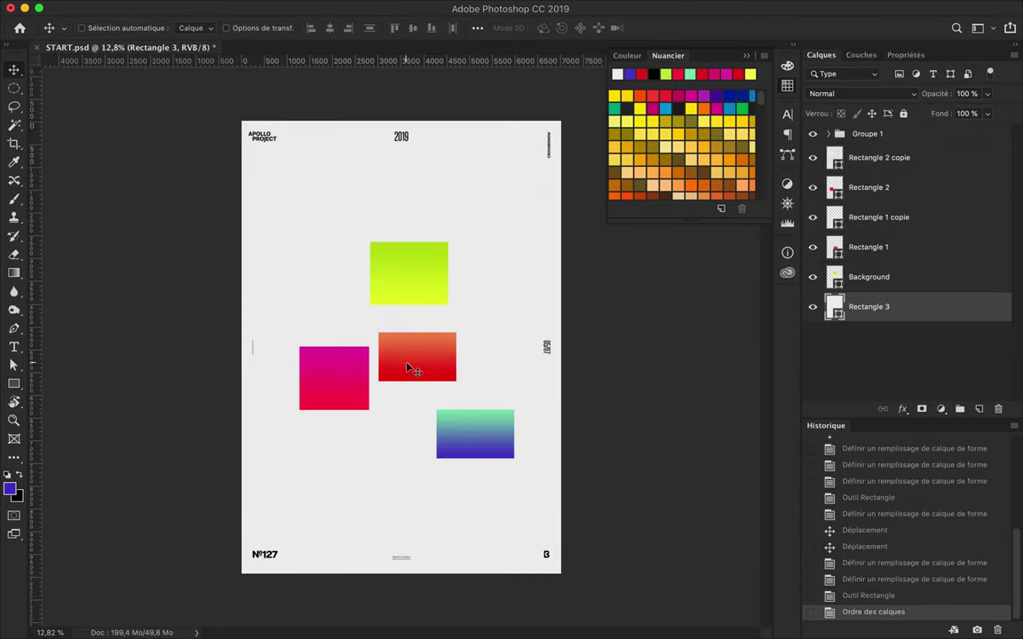
pyautogui.moveTo(406, 363)
pyautogui.mouseDown()
pyautogui.moveTo(285, 156)
pyautogui.moveTo(561, 142)
pyautogui.mouseUp()
pyautogui.press('Return')
pyautogui.press('a')
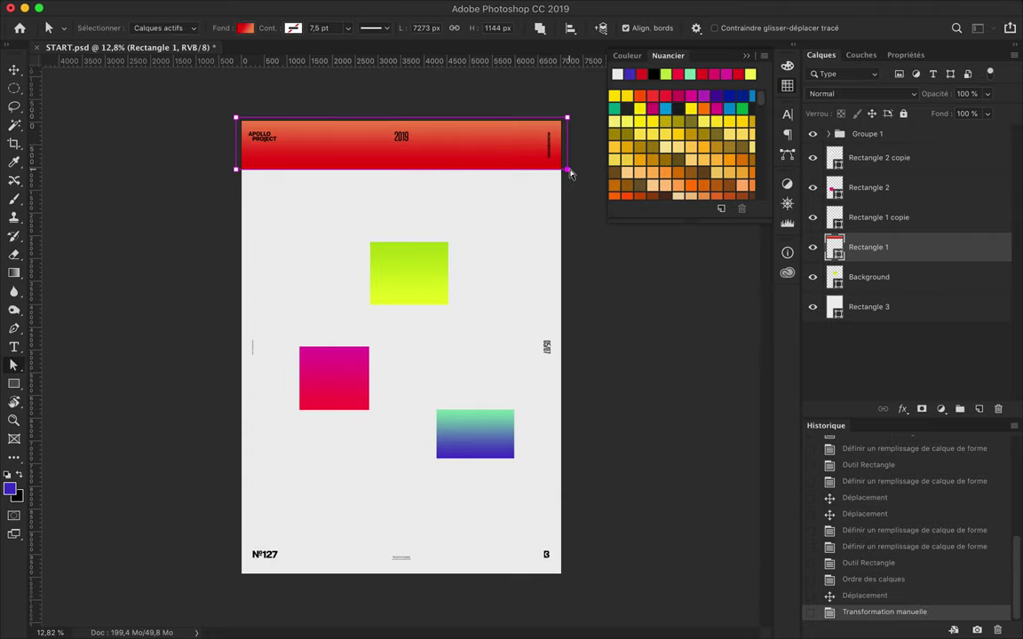
pyautogui.moveTo(574, 217); pyautogui.dragTo(573, 216)
# Stretch the mint-blue rectangle into a full-width band along the poster bottom.
pyautogui.press('v')
pyautogui.moveTo(464, 443)
pyautogui.mouseDown()
pyautogui.moveTo(267, 558)
pyautogui.moveTo(571, 550)
pyautogui.moveTo(571, 473)
pyautogui.mouseUp()
pyautogui.hotkey('ctrl', 't')
pyautogui.press('Return')
pyautogui.press('a')
pyautogui.press('Return')
pyautogui.press('v')
# Hide the pink and lime squares, move Background up, and delete Rectangle 2 copie.
pyautogui.moveTo(353, 391); pyautogui.dragTo(459, 413)
pyautogui.moveTo(811, 187); pyautogui.dragTo(809, 166)
pyautogui.click(813, 276)
pyautogui.moveTo(868, 276); pyautogui.dragTo(886, 203)
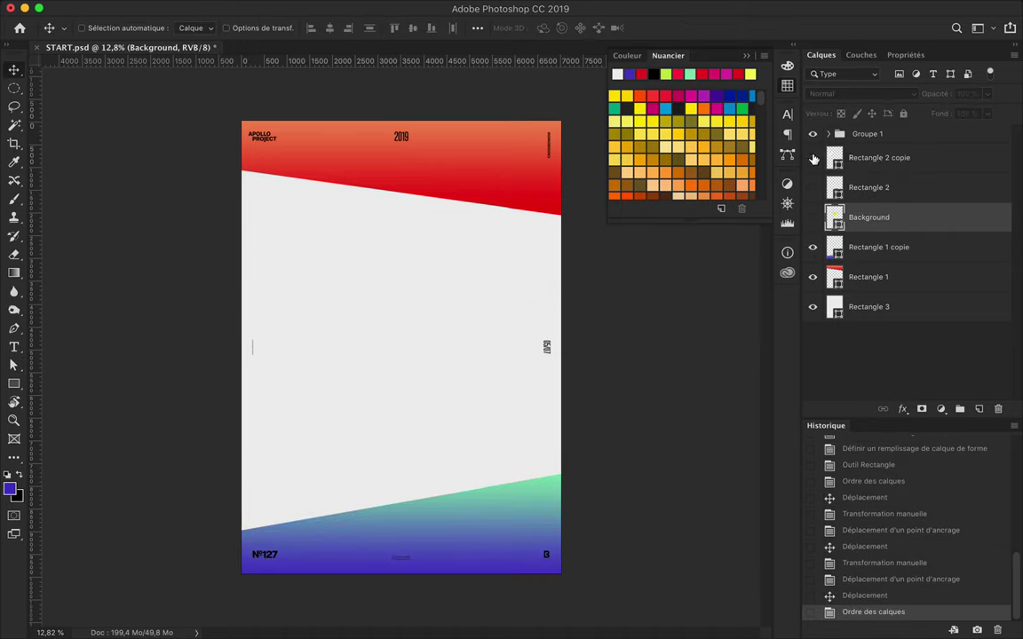
pyautogui.click(814, 158)
pyautogui.press('Delete')
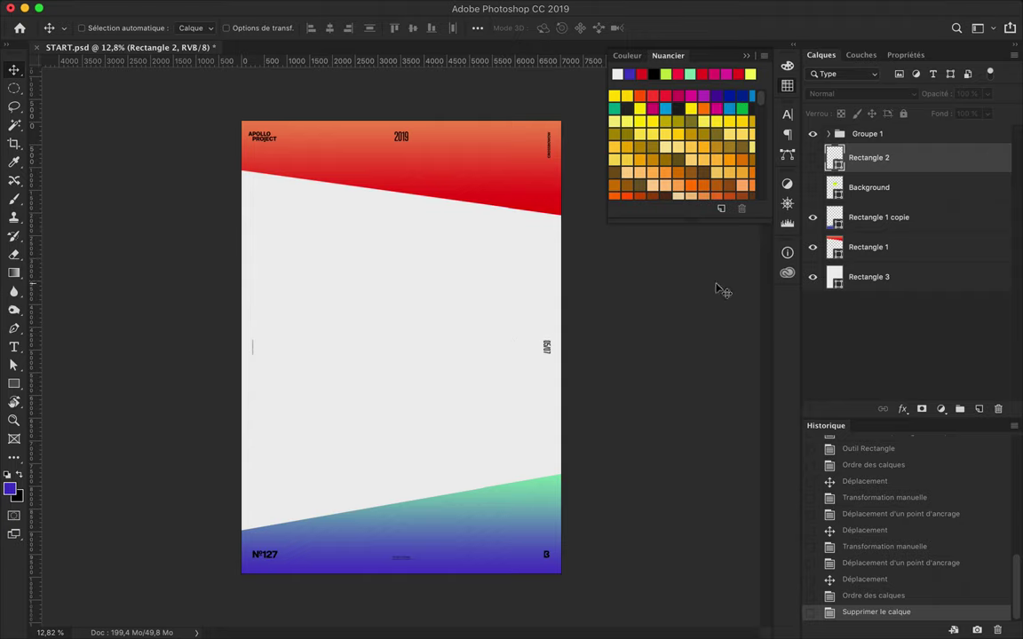
# Begin changing the page rectangle's solid fill colour in the colour picker.
pyautogui.press('u')
pyautogui.click(244, 28)
pyautogui.click(333, 56)
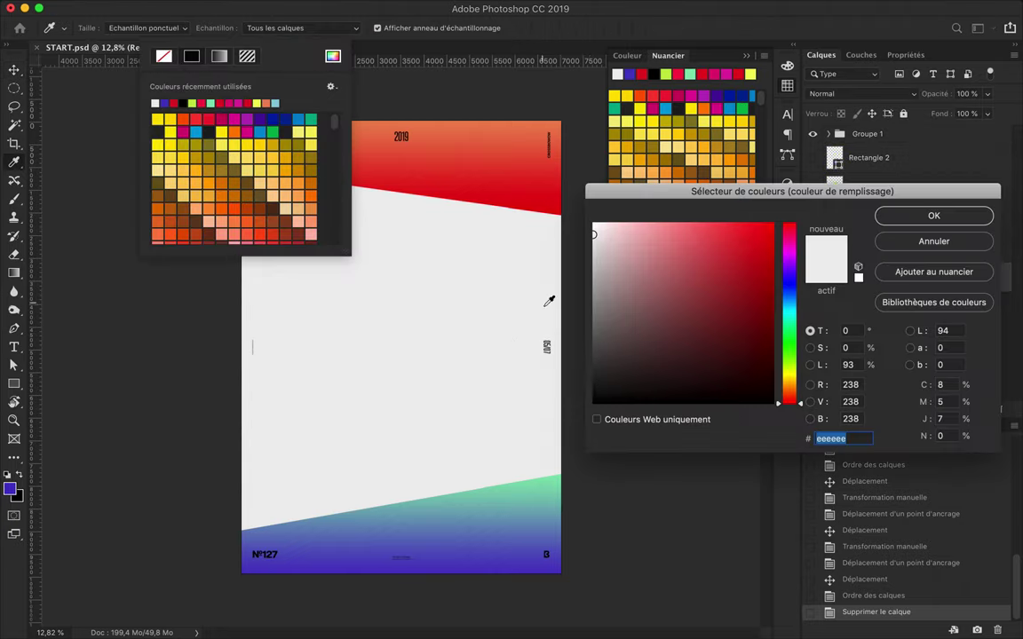
# Fill the page rectangle dark grey and delete the red and mint-blue band layers.
pyautogui.press('Return')
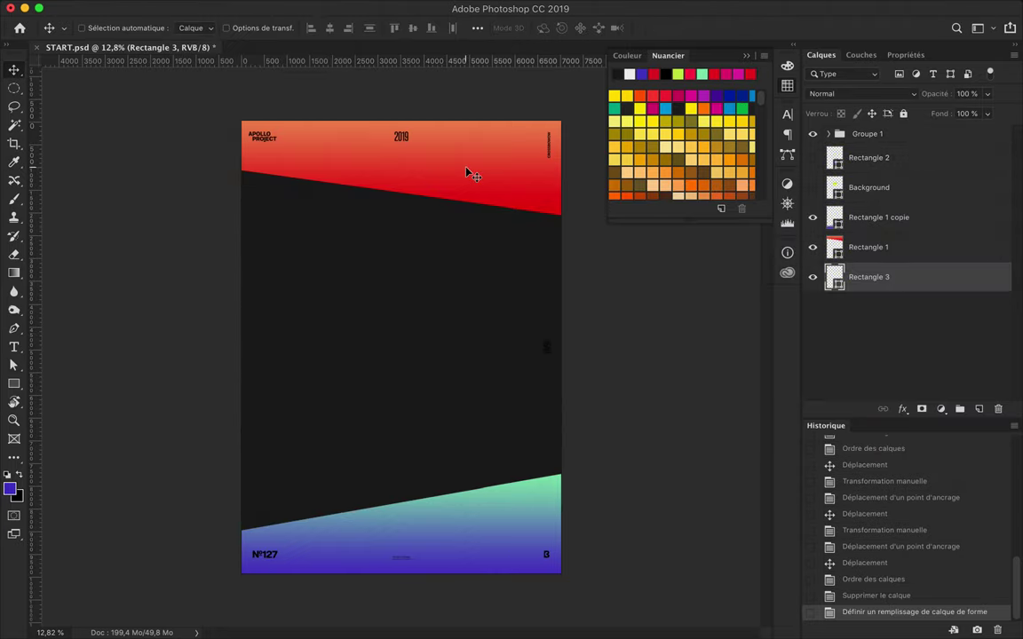
pyautogui.keyDown('ctrl'); pyautogui.click(466, 171); pyautogui.keyUp('ctrl')
pyautogui.press('a')
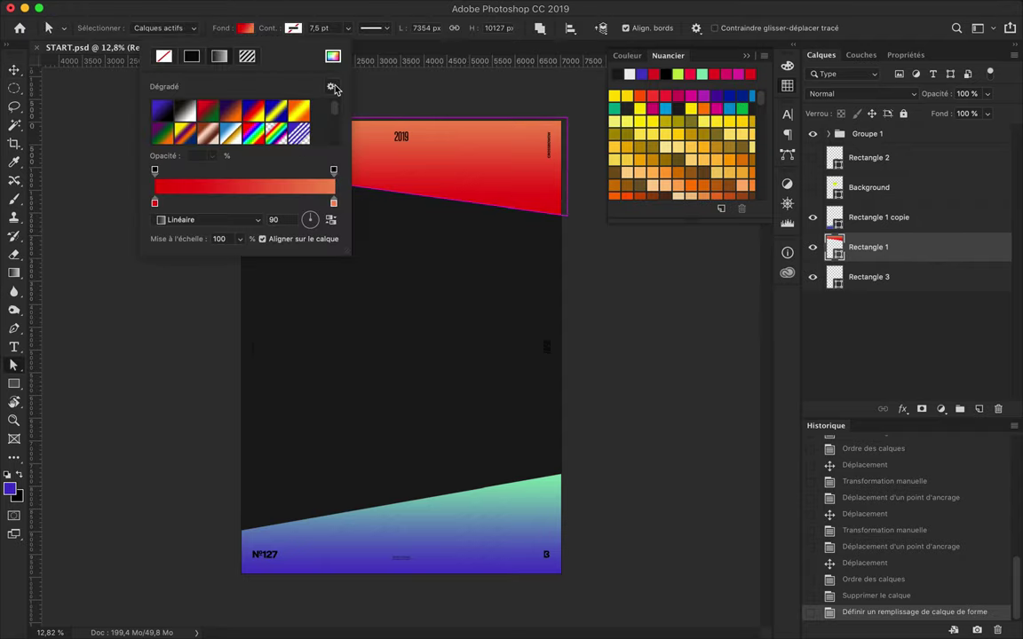
pyautogui.click(460, 521)
pyautogui.press('Escape')
pyautogui.press('v')
pyautogui.press('Delete')
pyautogui.press('Delete')
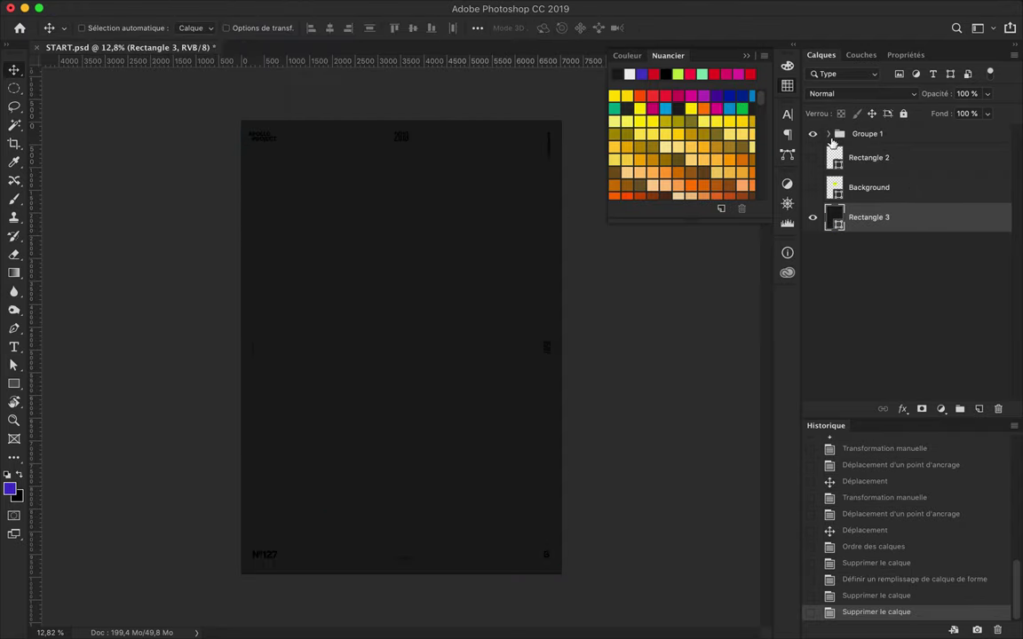
# Make the lettering white, merge White CB with White Numbers, and group layers into Groupe 1.
pyautogui.click(828, 134)
pyautogui.scroll(-5, 879, 343)
pyautogui.scroll(3, 879, 267)
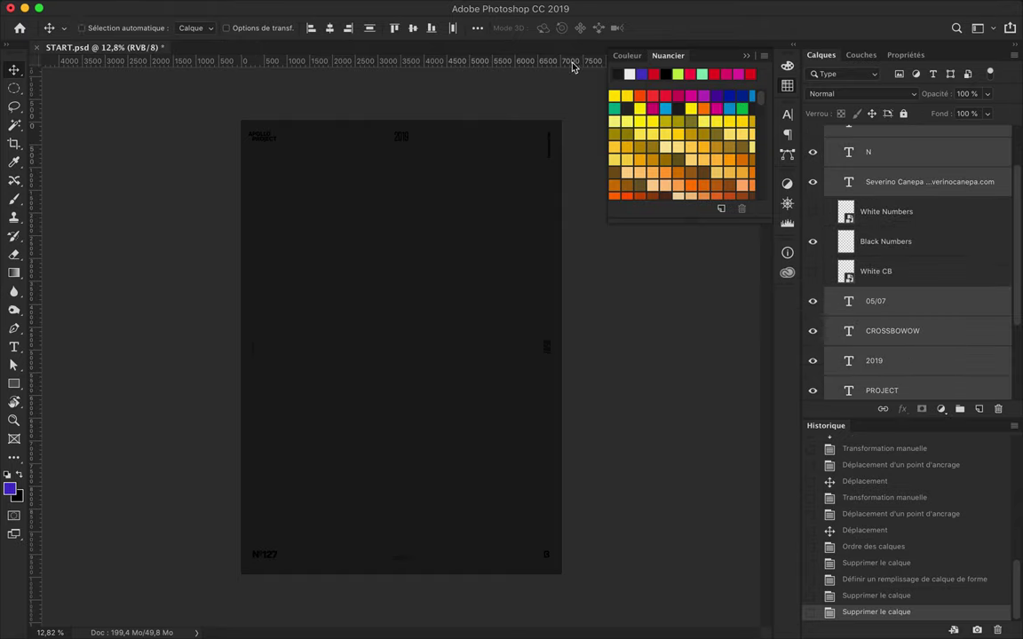
pyautogui.press('Delete')
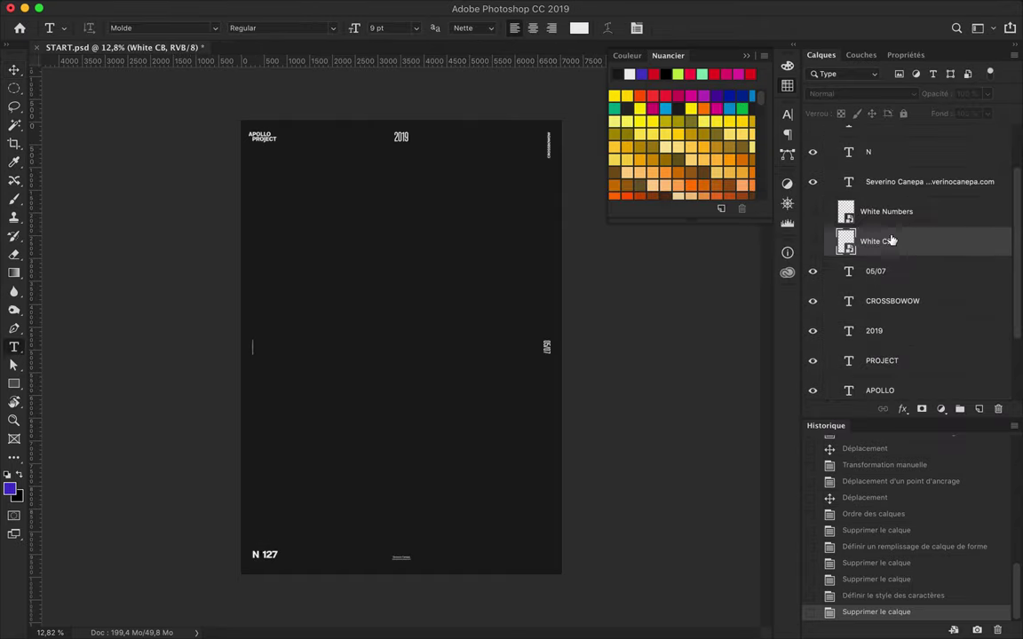
pyautogui.keyDown('shift'); pyautogui.click(886, 211); pyautogui.keyUp('shift')
pyautogui.hotkey('ctrl', 'e')
pyautogui.rightClick(888, 211)
pyautogui.click(733, 241)
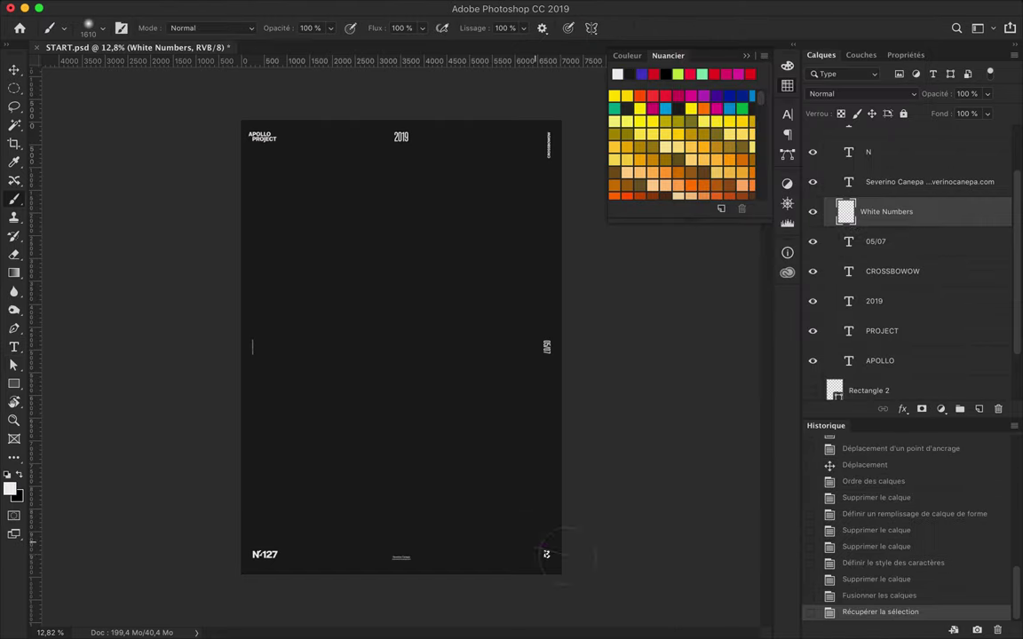
pyautogui.press('v')
pyautogui.hotkey('ctrl', 'g')
# Open Apollo-Detoure-Perfected.psd from the Apollo Picture folder and return to START.psd.
pyautogui.click(397, 617)
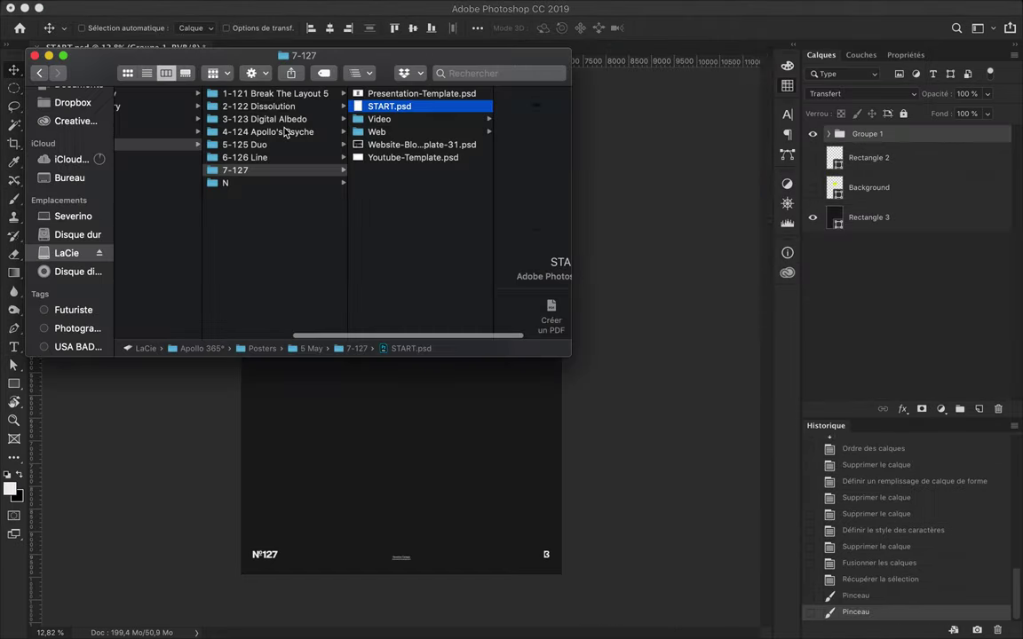
pyautogui.click(301, 119)
pyautogui.click(431, 93)
pyautogui.doubleClick(475, 118)
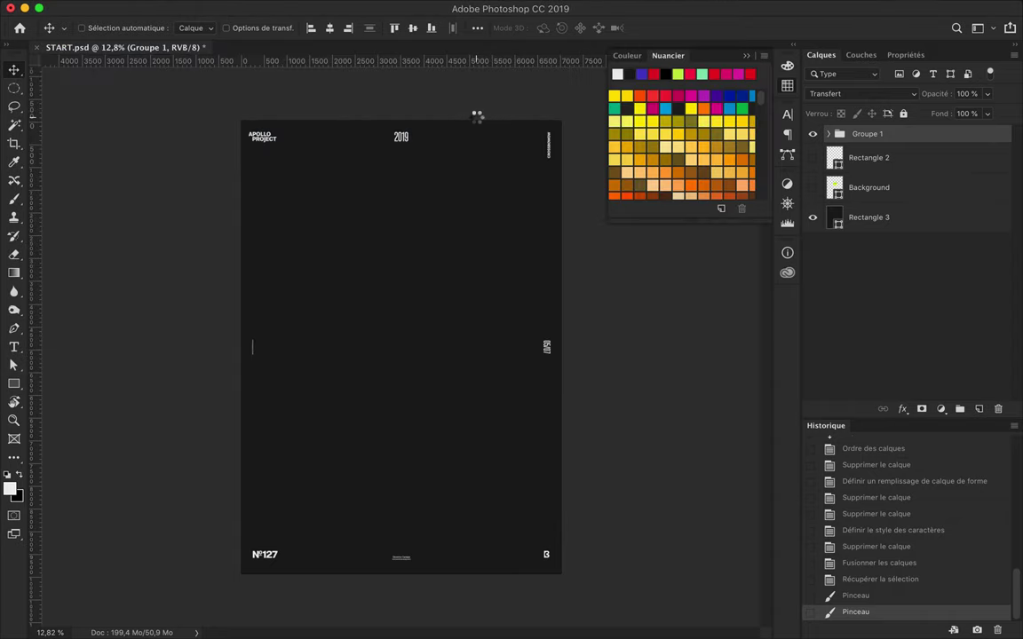
pyautogui.click(189, 47)
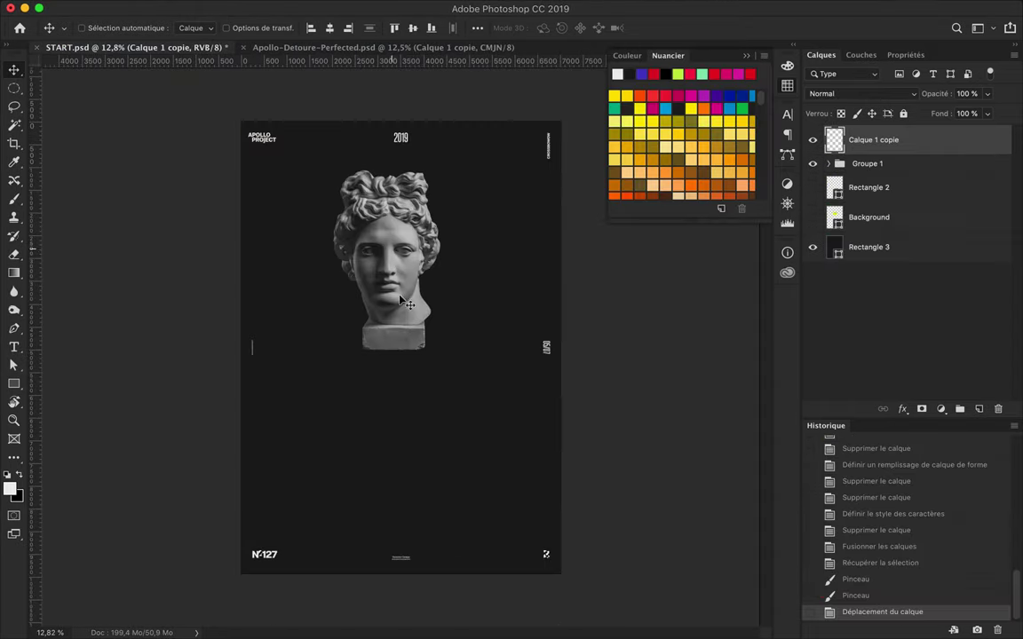
# Place the Apollo head in the poster centre and convert its layer to a smart object.
pyautogui.moveTo(898, 138); pyautogui.dragTo(887, 126)
pyautogui.click(402, 7)
pyautogui.click(678, 312)
pyautogui.press('Return')
pyautogui.scroll(3, 412, 388)
pyautogui.rightClick(866, 139)
pyautogui.click(764, 205)
# Try Tracé des contours smart filters on the head, then revert to the smart-object state.
pyautogui.click(402, 7)
pyautogui.click(657, 314)
pyautogui.moveTo(414, 286)
pyautogui.mouseDown()
pyautogui.moveTo(508, 290)
pyautogui.moveTo(460, 286)
pyautogui.mouseUp()
pyautogui.click(402, 7)
pyautogui.click(479, 20)
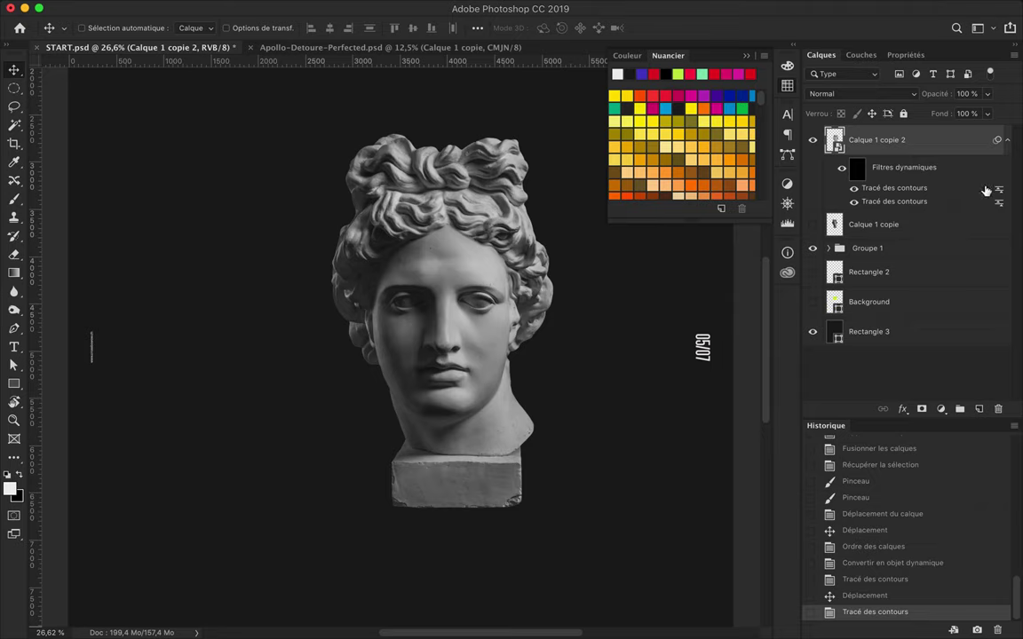
pyautogui.doubleClick(998, 192)
pyautogui.press('Return')
pyautogui.click(879, 565)
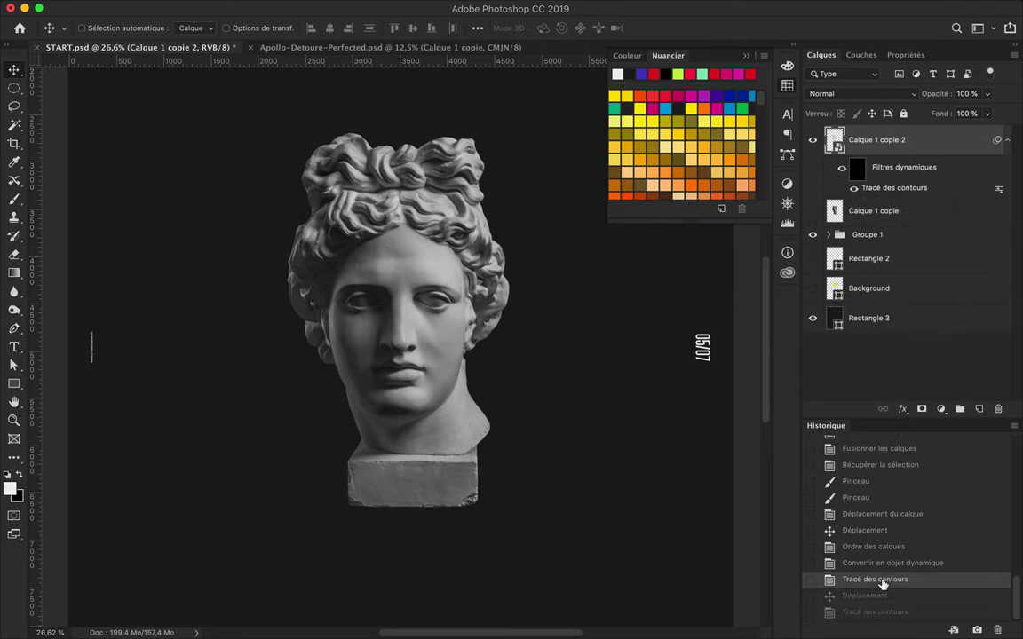
# Hide the statue head layers and start a new text layer on the canvas.
pyautogui.moveTo(425, 259); pyautogui.dragTo(304, 217)
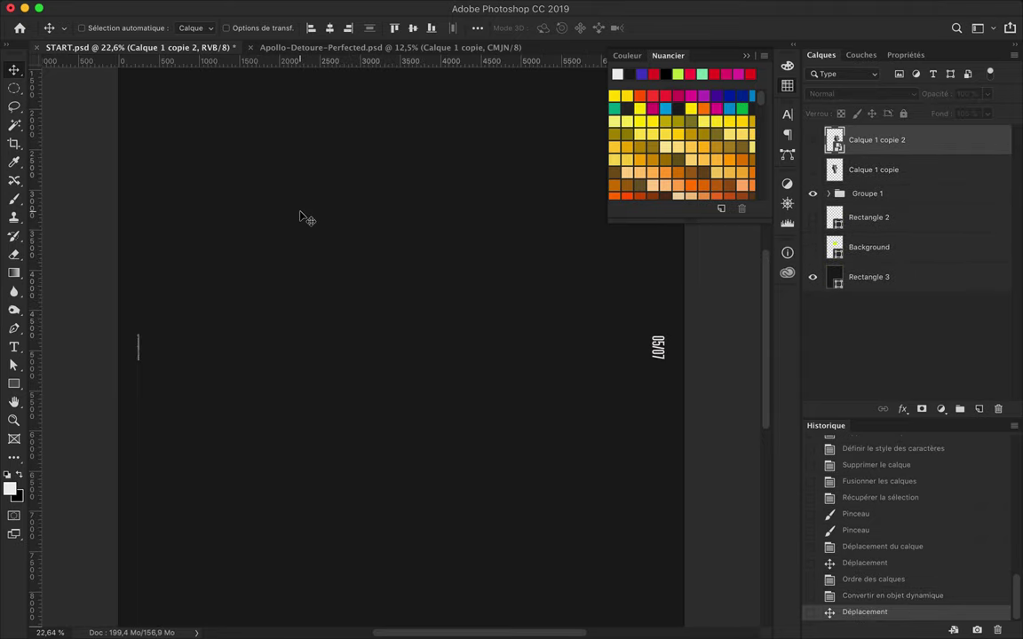
pyautogui.press('t')
pyautogui.click(467, 259)
# Commit the APOLLO text, scale it up and move it up and left on the poster.
pyautogui.hotkey('ctrl', 'Return')
pyautogui.hotkey('ctrl', 't')
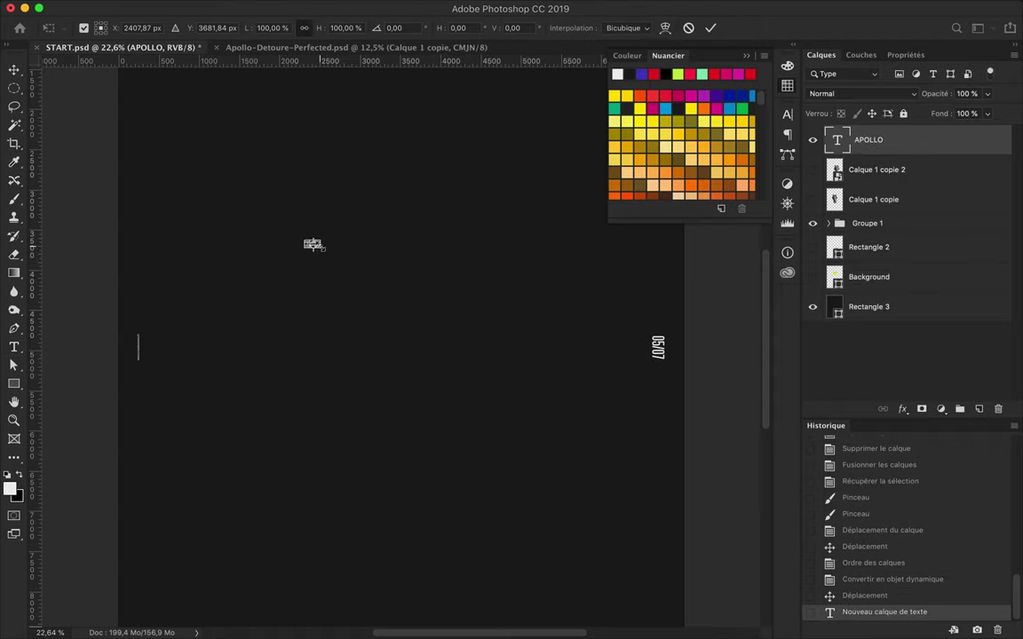
pyautogui.moveTo(523, 344); pyautogui.dragTo(532, 311)
pyautogui.press('Return')
pyautogui.moveTo(417, 266); pyautogui.dragTo(354, 226)
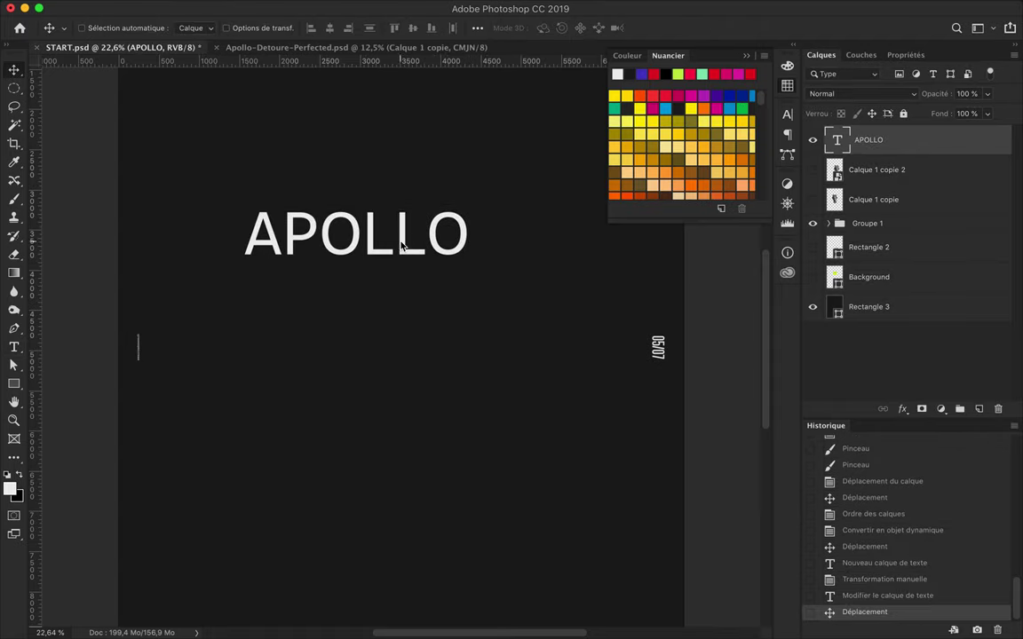
# Set the APOLLO title in Molde Medium at 109,29 pt.
pyautogui.moveTo(355, 27); pyautogui.dragTo(315, 28)
pyautogui.click(315, 28)
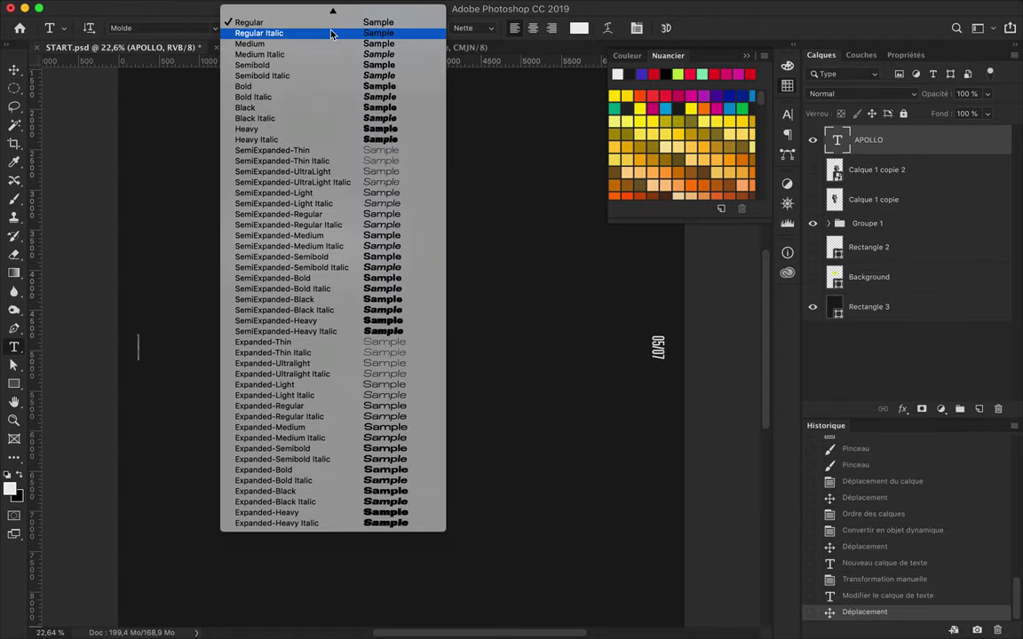
pyautogui.click(315, 40)
pyautogui.click(332, 27)
pyautogui.click(331, 61)
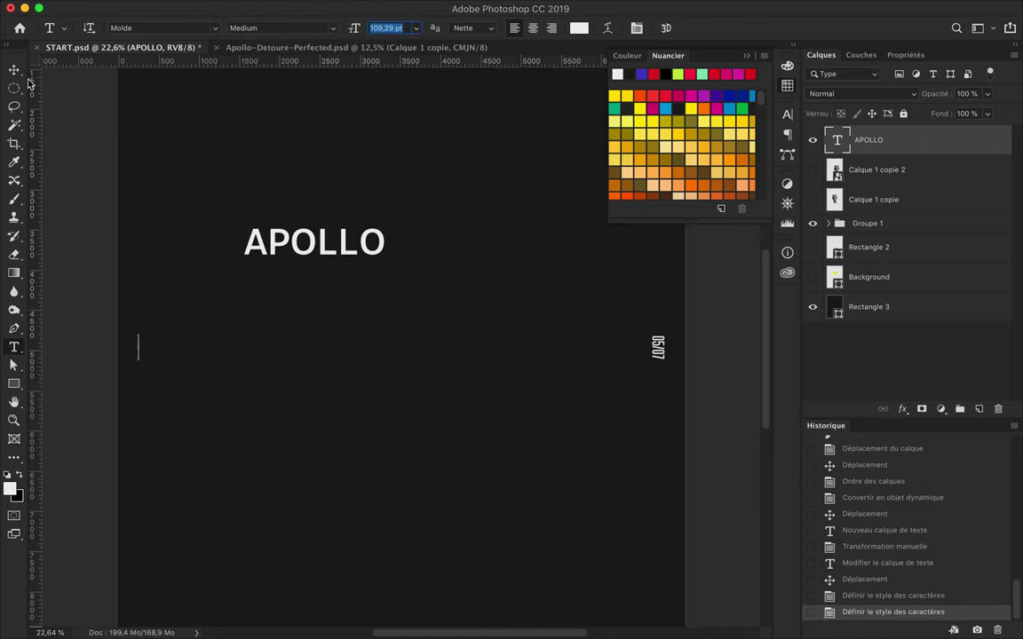
pyautogui.click(787, 114)
pyautogui.press('v')
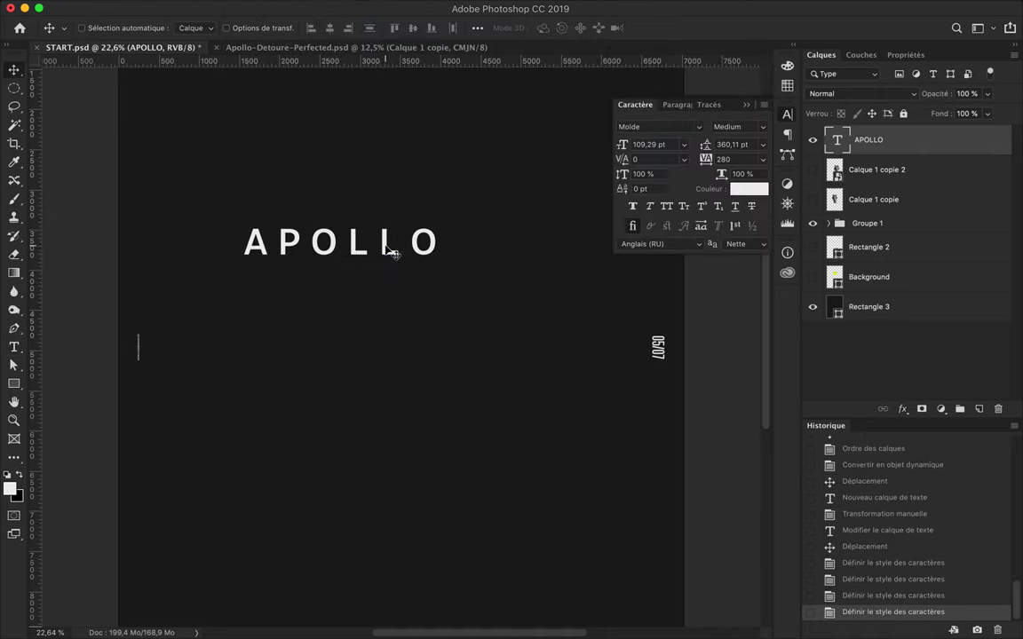
# Duplicate APOLLO below itself and retype the copy as 365°.
pyautogui.moveTo(387, 280)
pyautogui.mouseDown()
pyautogui.moveTo(267, 284)
pyautogui.moveTo(303, 429)
pyautogui.mouseUp()
pyautogui.doubleClick(384, 277)
pyautogui.write('365')
pyautogui.scroll(-1, 297, 429)
pyautogui.scroll(-1, 375, 339)
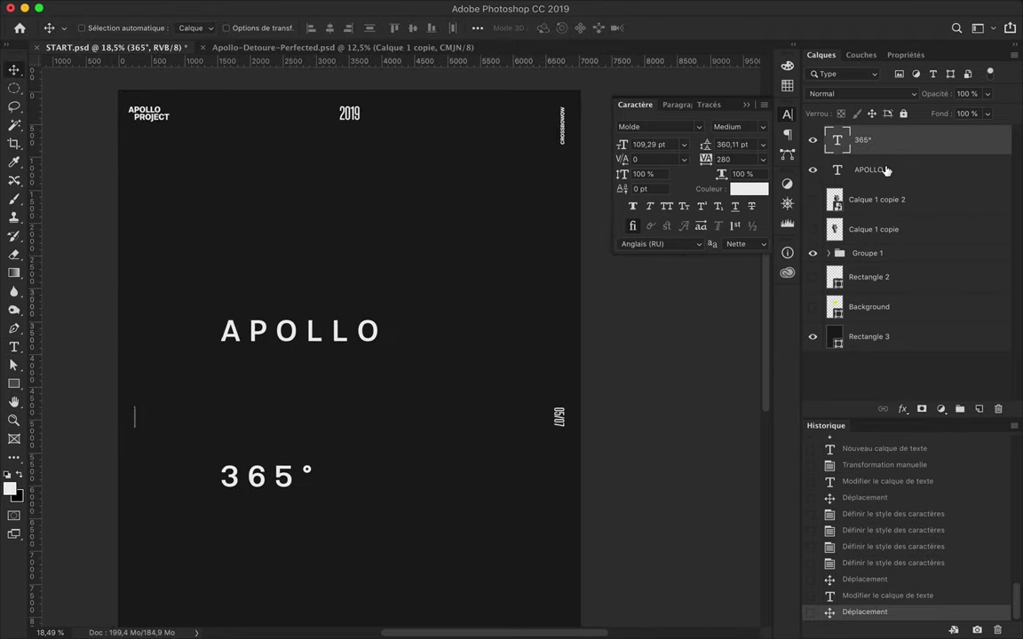
pyautogui.moveTo(875, 131); pyautogui.dragTo(875, 133)
pyautogui.scroll(-2, 104, 255)
# Set up the Rectangle tool with a dark grey fill colour.
pyautogui.press('u')
pyautogui.click(167, 27)
pyautogui.click(254, 56)
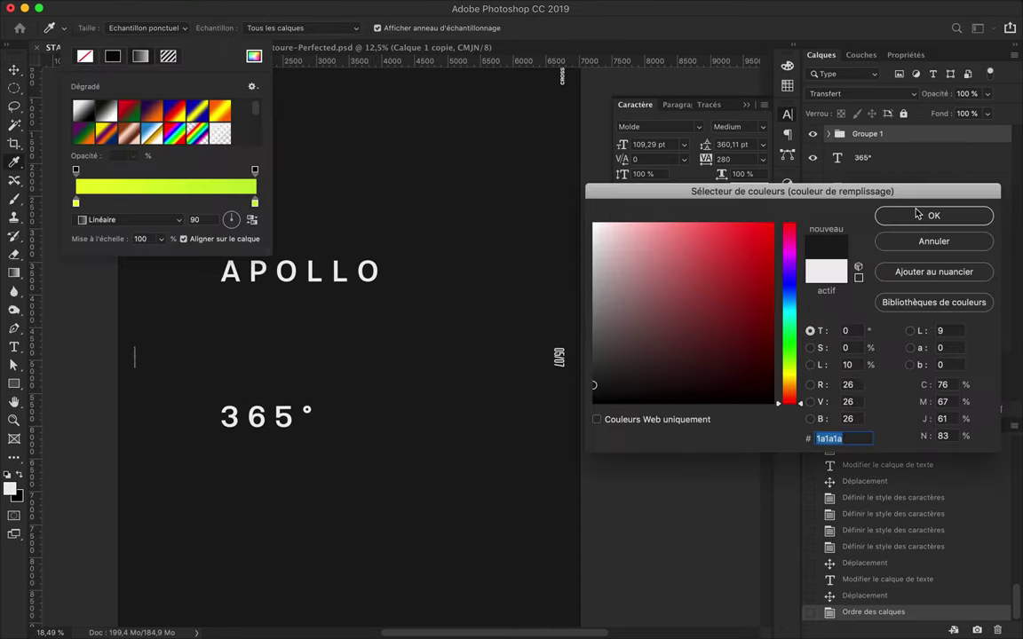
pyautogui.click(908, 213)
pyautogui.click(214, 28)
pyautogui.click(583, 338)
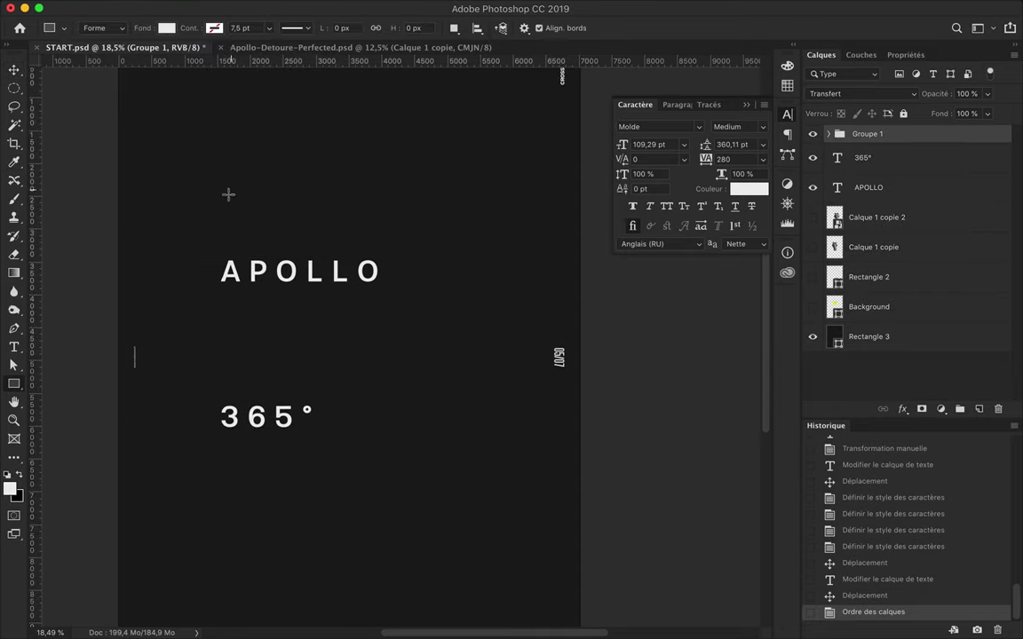
# Draw a white-outlined, unfilled rectangle around APOLLO, centred on the text.
pyautogui.click(214, 28)
pyautogui.click(116, 87)
pyautogui.click(167, 28)
pyautogui.click(58, 51)
pyautogui.moveTo(391, 243)
pyautogui.mouseDown()
pyautogui.moveTo(199, 293)
pyautogui.moveTo(206, 299)
pyautogui.mouseUp()
pyautogui.press('v')
pyautogui.scroll(3, 273, 180)
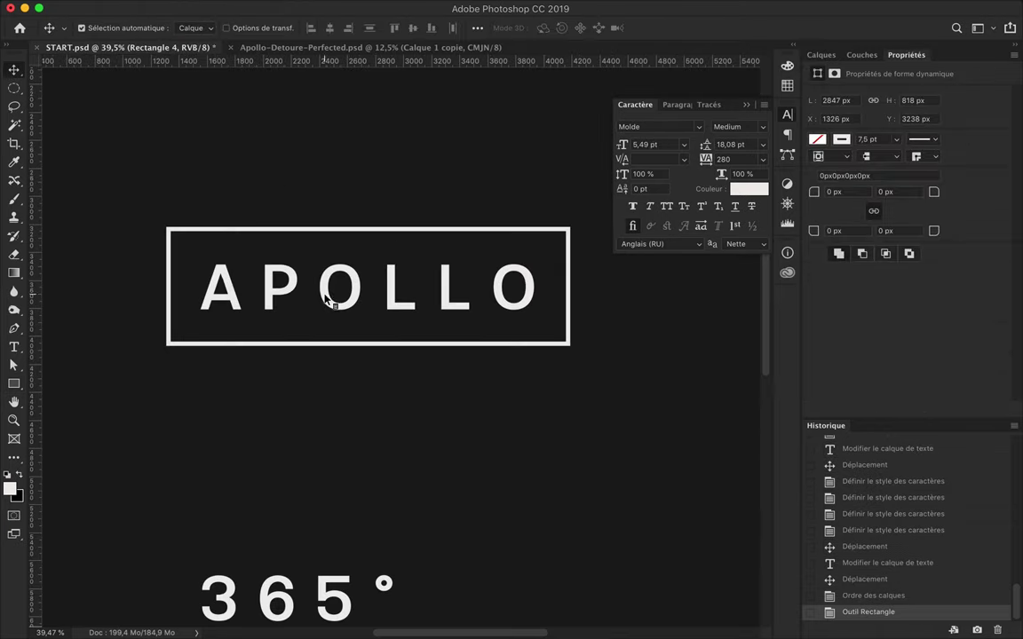
pyautogui.click(329, 27)
pyautogui.click(414, 28)
# Copy the frame down around 365°, narrow it to fit, and centre it on the text.
pyautogui.click(338, 520)
pyautogui.press('u')
pyautogui.scroll(-2, 180, 456)
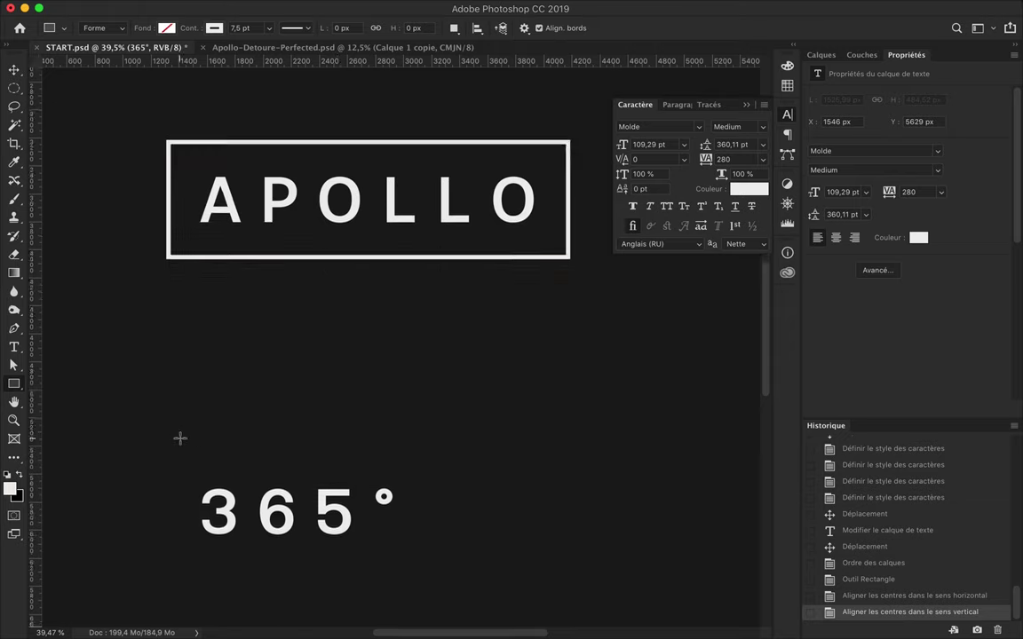
pyautogui.press('v')
pyautogui.moveTo(224, 260); pyautogui.dragTo(224, 568)
pyautogui.hotkey('ctrl', 't')
pyautogui.moveTo(570, 509); pyautogui.dragTo(480, 512)
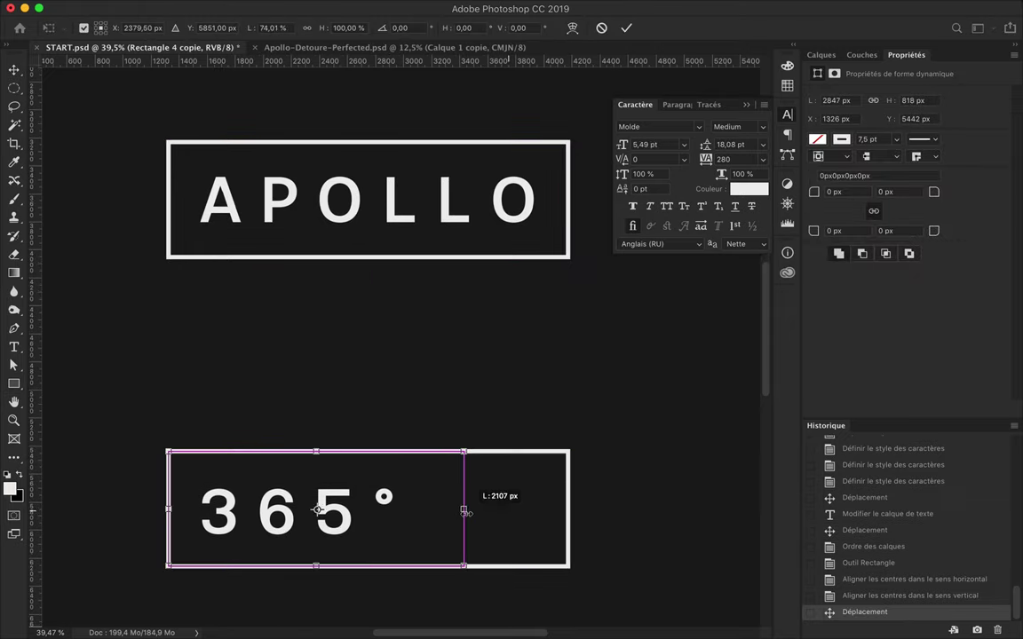
pyautogui.press('Return')
pyautogui.click(329, 27)
pyautogui.click(413, 27)
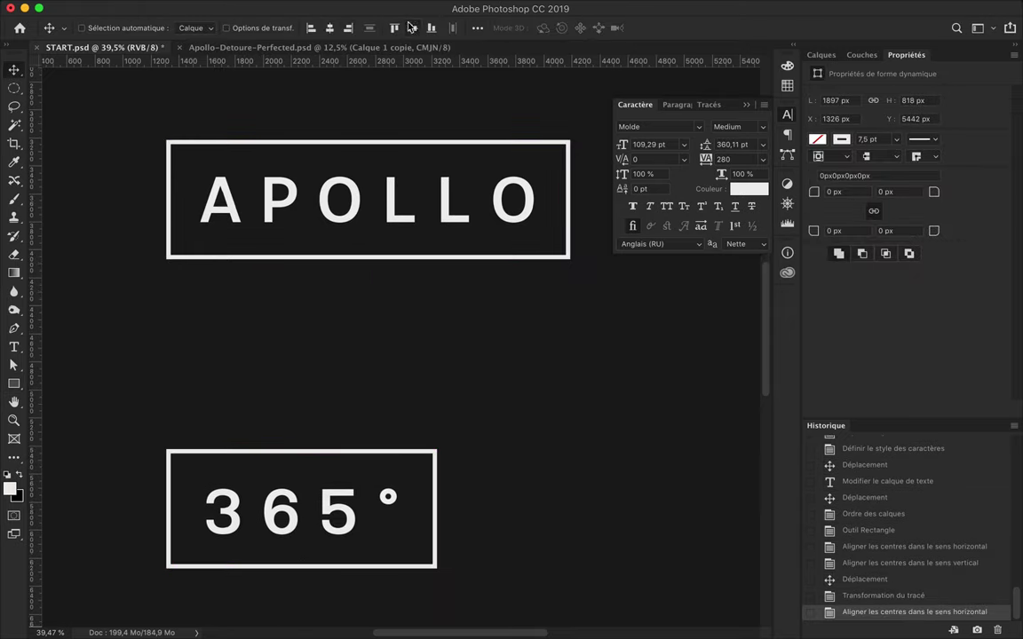
# Move Groupe 1 to the top of the layer stack.
pyautogui.scroll(-3, 399, 304)
pyautogui.click(821, 55)
pyautogui.moveTo(885, 196); pyautogui.dragTo(875, 133)
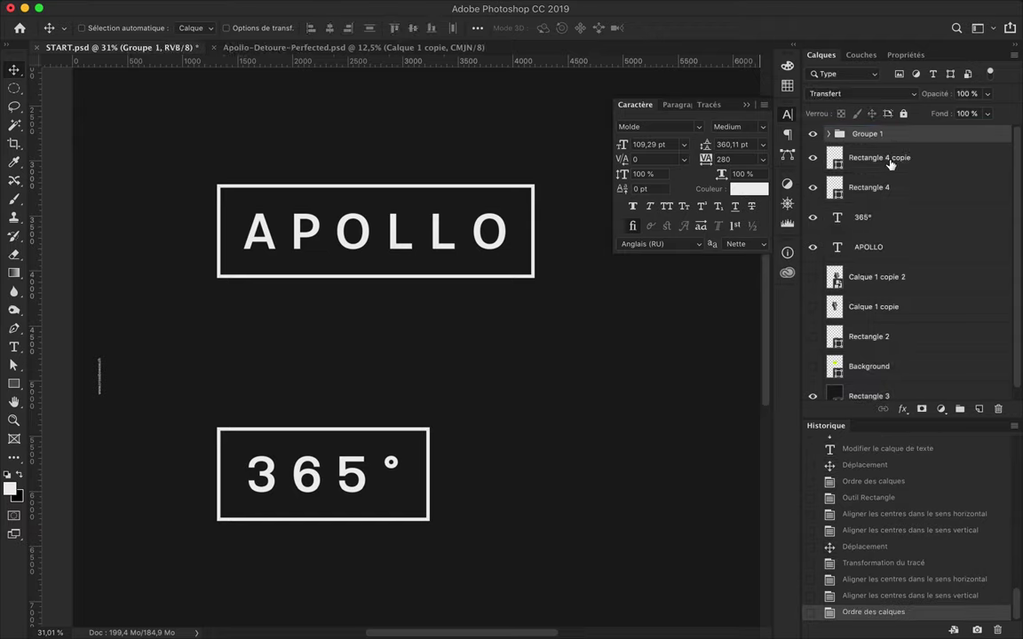
# Group the label and frame layers and name the group Text.
pyautogui.keyDown('shift'); pyautogui.click(868, 246); pyautogui.keyUp('shift')
pyautogui.doubleClick(859, 151)
pyautogui.moveTo(875, 188); pyautogui.dragTo(959, 408)
pyautogui.write('Text')
pyautogui.press('Return')
# Group the statue head layers and name the group Apollo.
pyautogui.doubleClick(858, 169)
pyautogui.write('Apollo')
pyautogui.press('Return')
pyautogui.scroll(-2, 577, 217)
pyautogui.scroll(-2, 580, 218)
pyautogui.scroll(-2, 579, 219)
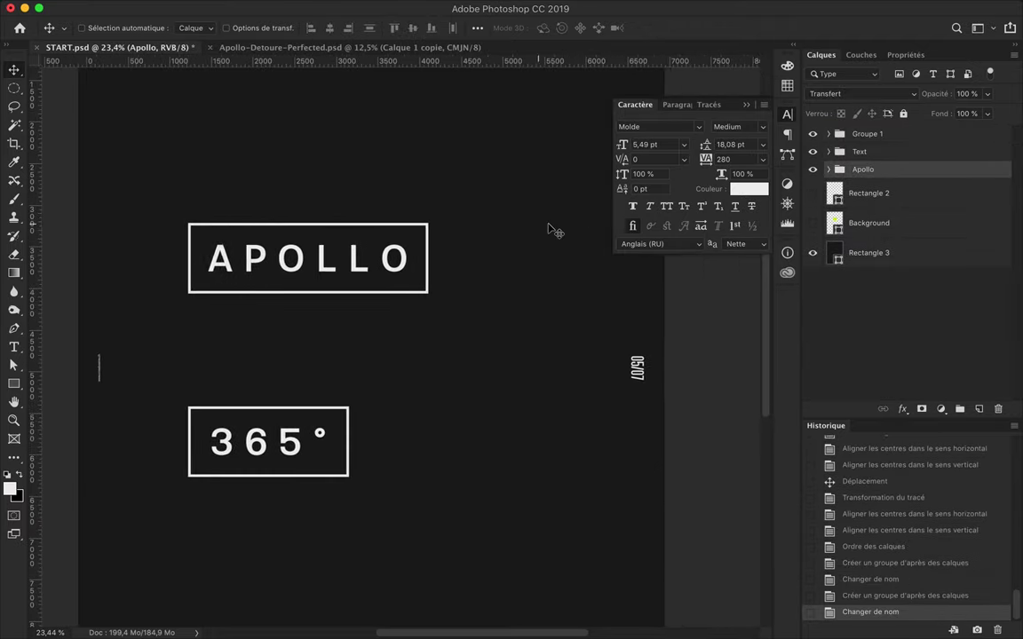
pyautogui.hscroll(2, 552, 228)
# Fill both frames dark grey and place them below the text layers.
pyautogui.press('a')
pyautogui.click(378, 232)
pyautogui.click(245, 28)
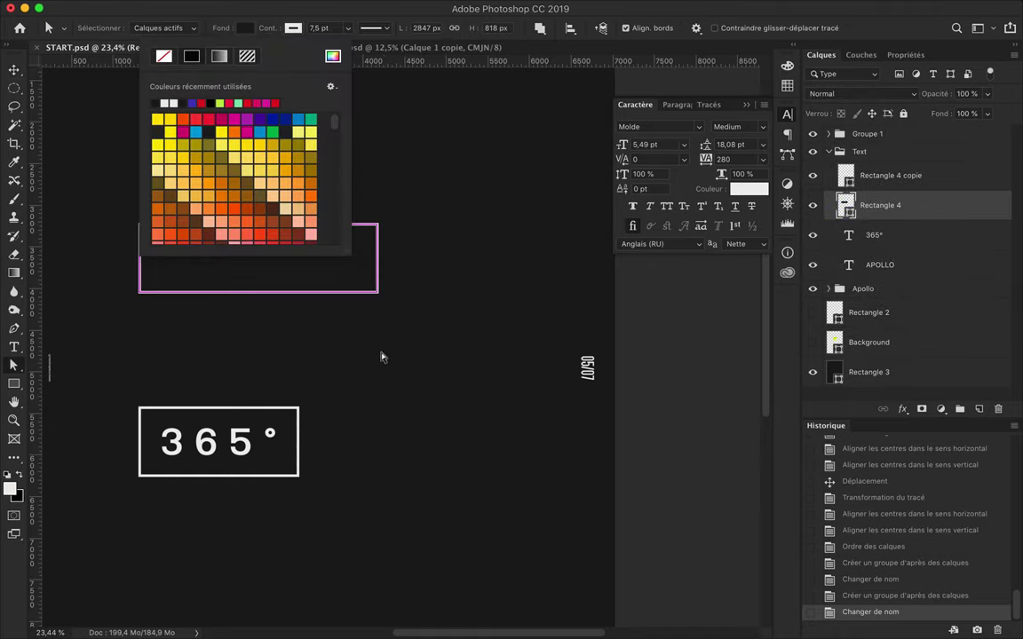
pyautogui.click(302, 422)
pyautogui.click(246, 28)
pyautogui.keyDown('shift'); pyautogui.click(866, 205); pyautogui.keyUp('shift')
pyautogui.moveTo(866, 205); pyautogui.dragTo(875, 278)
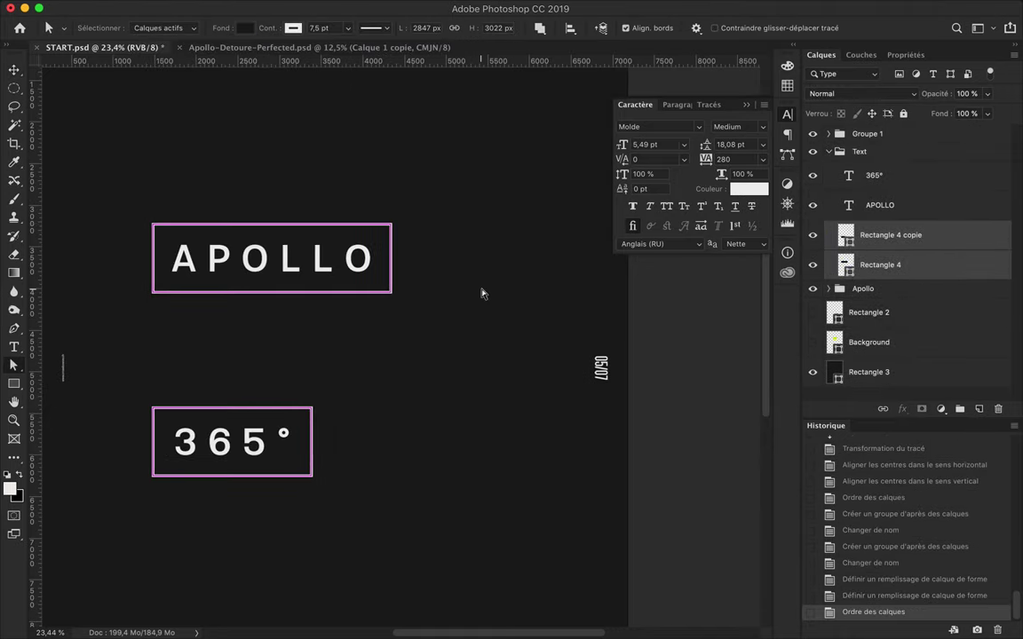
pyautogui.scroll(-2, 482, 293)
pyautogui.scroll(-2, 475, 297)
pyautogui.click(828, 151)
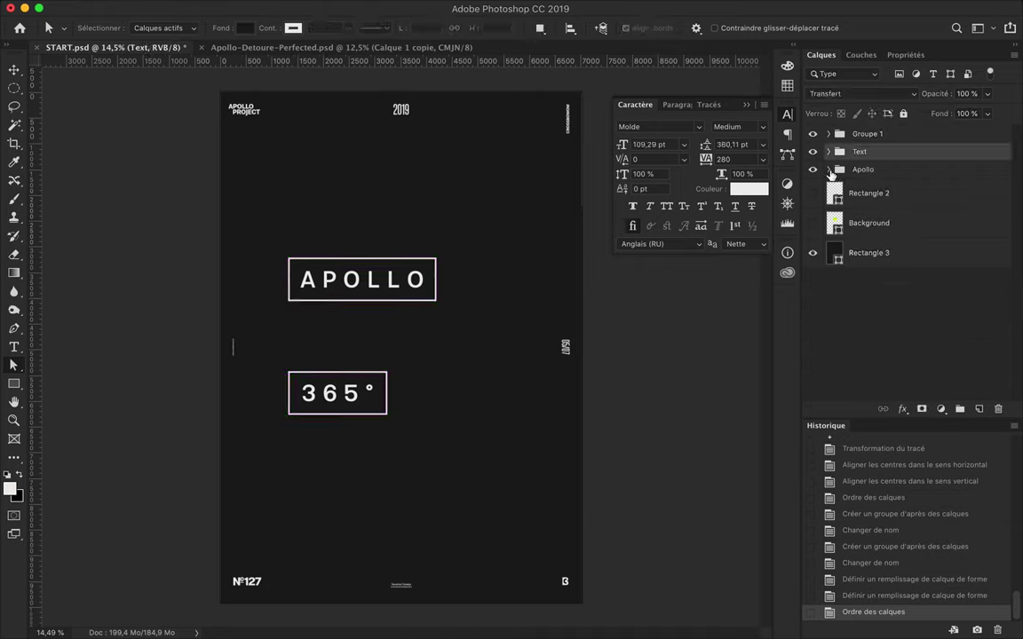
# Show the Apollo group and enlarge the statue head Calque 1 copie 2 upward.
pyautogui.click(828, 169)
pyautogui.hotkey('ctrl', 't')
pyautogui.press('Escape')
pyautogui.keyDown('ctrl'); pyautogui.click(417, 337); pyautogui.keyUp('ctrl')
pyautogui.hotkey('ctrl', 't')
pyautogui.moveTo(449, 241)
pyautogui.mouseDown()
pyautogui.moveTo(441, 168)
pyautogui.moveTo(439, 206)
pyautogui.moveTo(394, 225)
pyautogui.mouseUp()
pyautogui.press('Return')
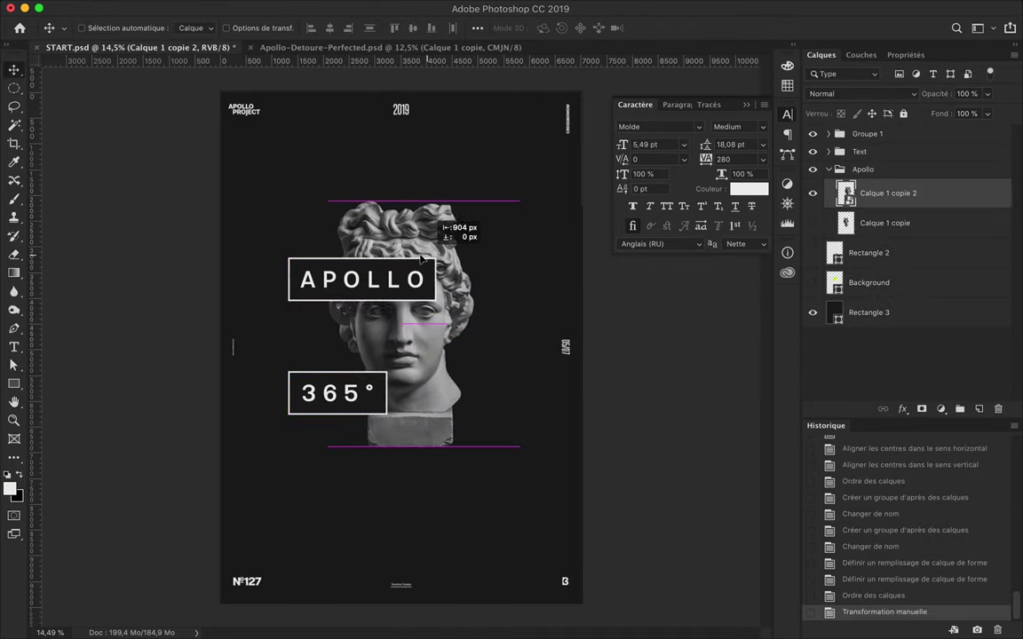
# Draw a gradient-filled rectangle over the head, trim it, and clip it to the statue.
pyautogui.press('u')
pyautogui.click(166, 27)
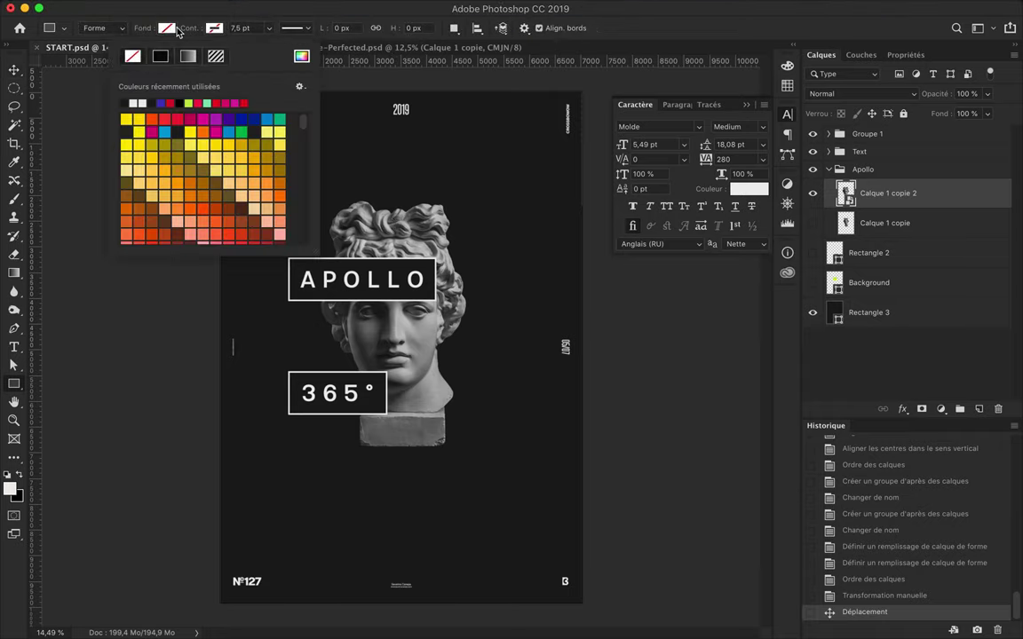
pyautogui.click(140, 56)
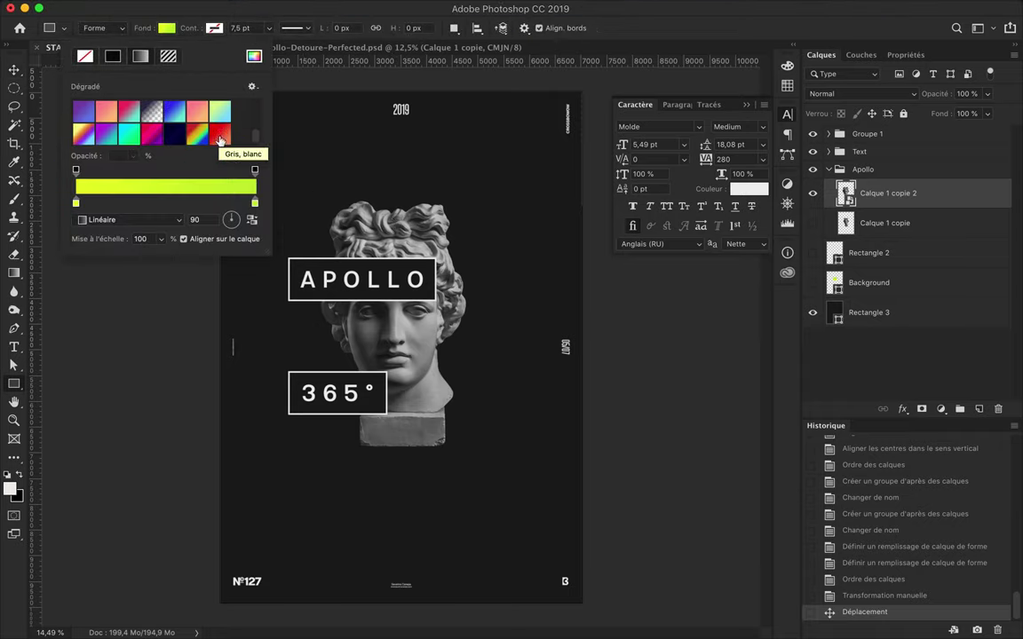
pyautogui.moveTo(479, 167); pyautogui.dragTo(308, 467)
pyautogui.press('v')
pyautogui.moveTo(395, 167); pyautogui.dragTo(396, 219)
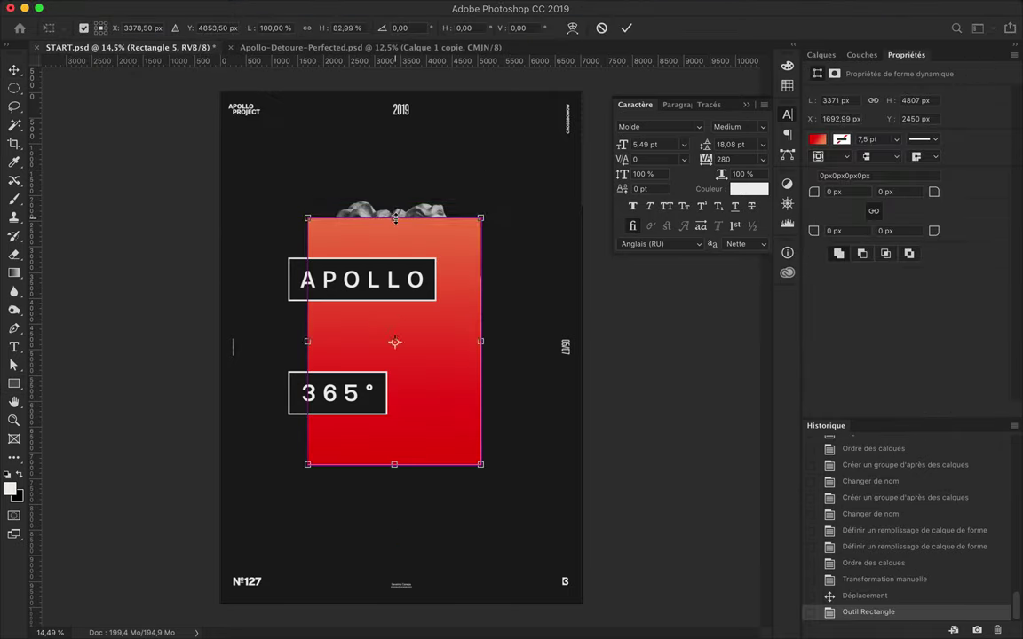
pyautogui.moveTo(408, 464); pyautogui.dragTo(409, 444)
pyautogui.click(822, 54)
pyautogui.press('Return')
pyautogui.hotkey('ctrl', 'alt', 'g')
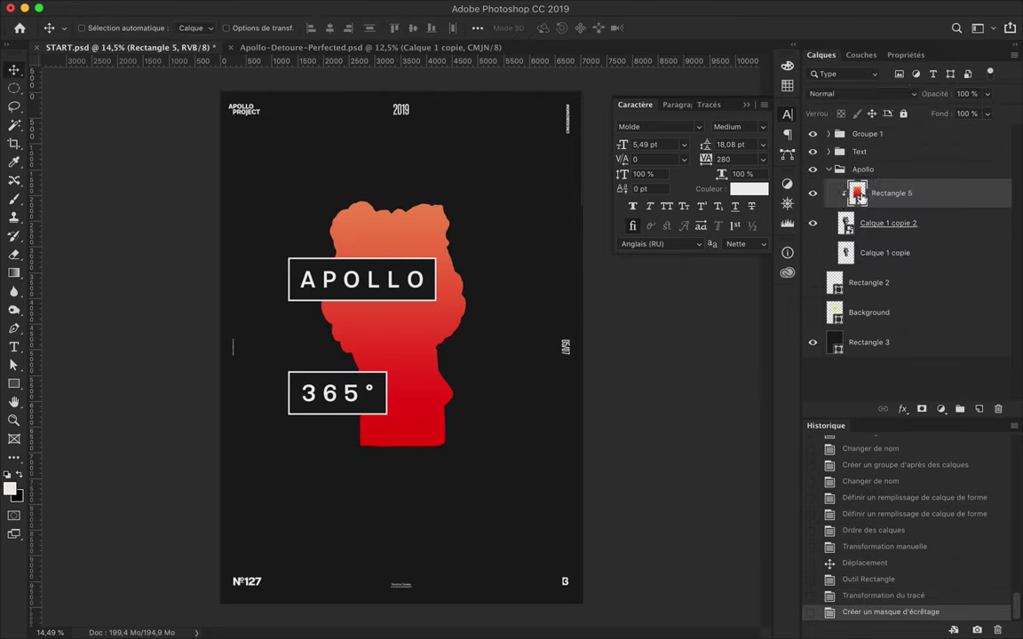
# Delete the red rectangle, then try Colour Lookup and Channel Mixer adjustments, discarding both.
pyautogui.click(848, 93)
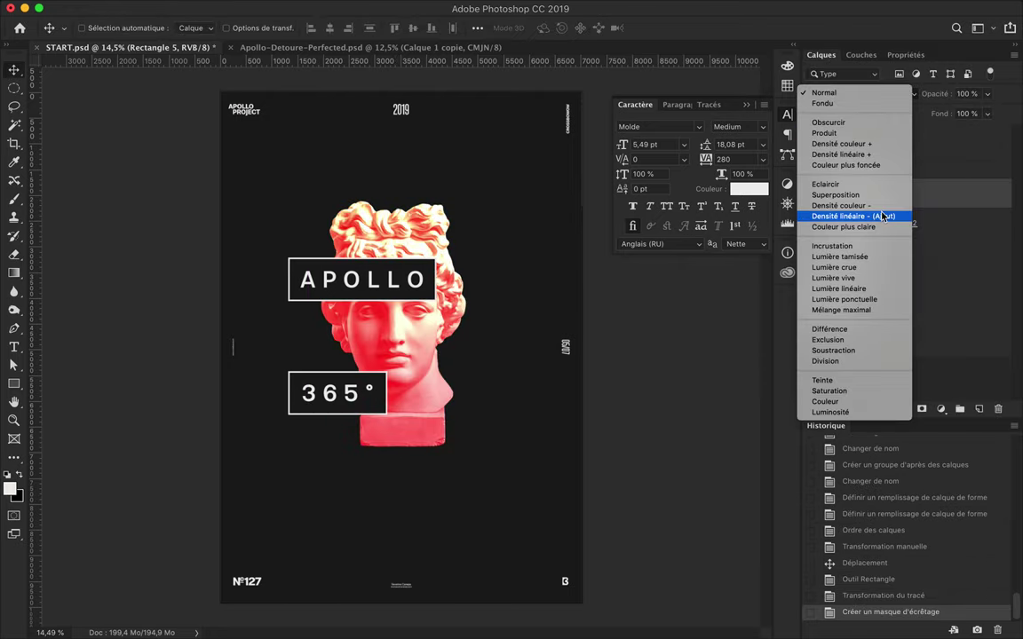
pyautogui.press('Escape')
pyautogui.press('Delete')
pyautogui.click(941, 409)
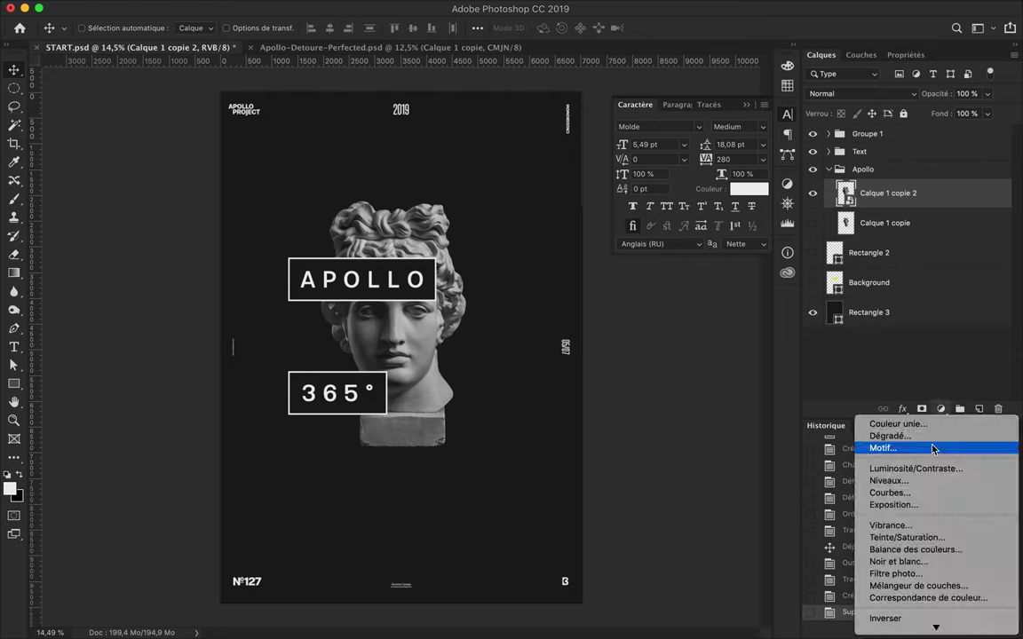
pyautogui.click(927, 559)
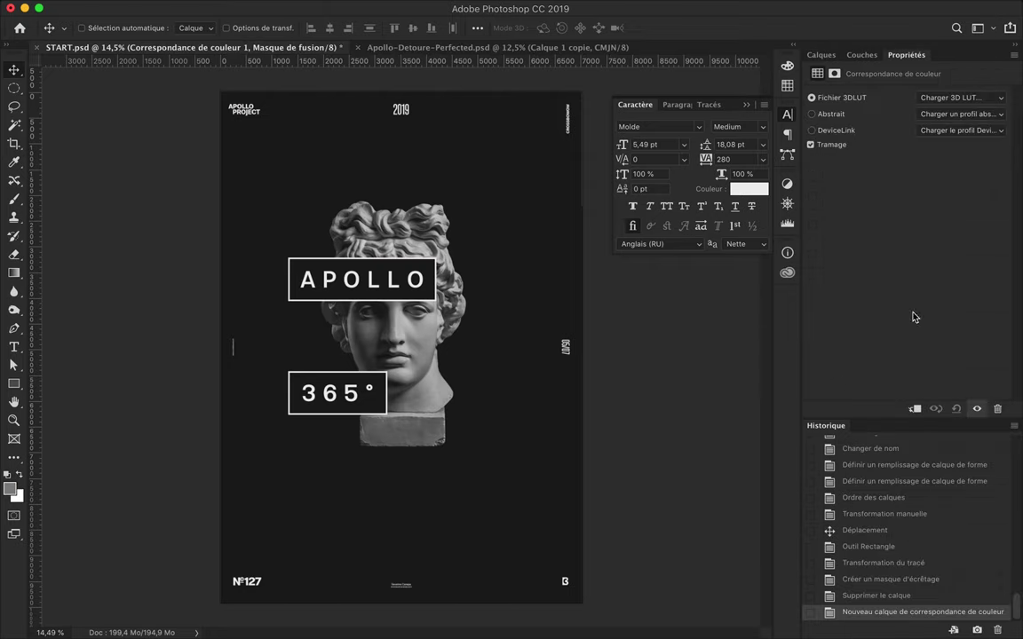
pyautogui.press('Delete')
pyautogui.click(941, 409)
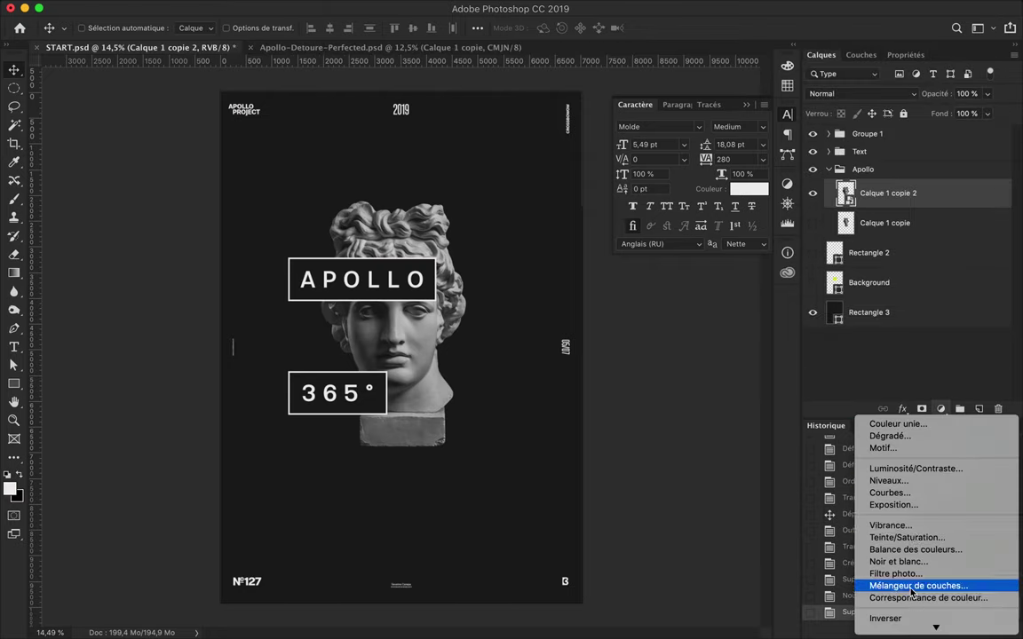
pyautogui.click(912, 586)
pyautogui.press('Delete')
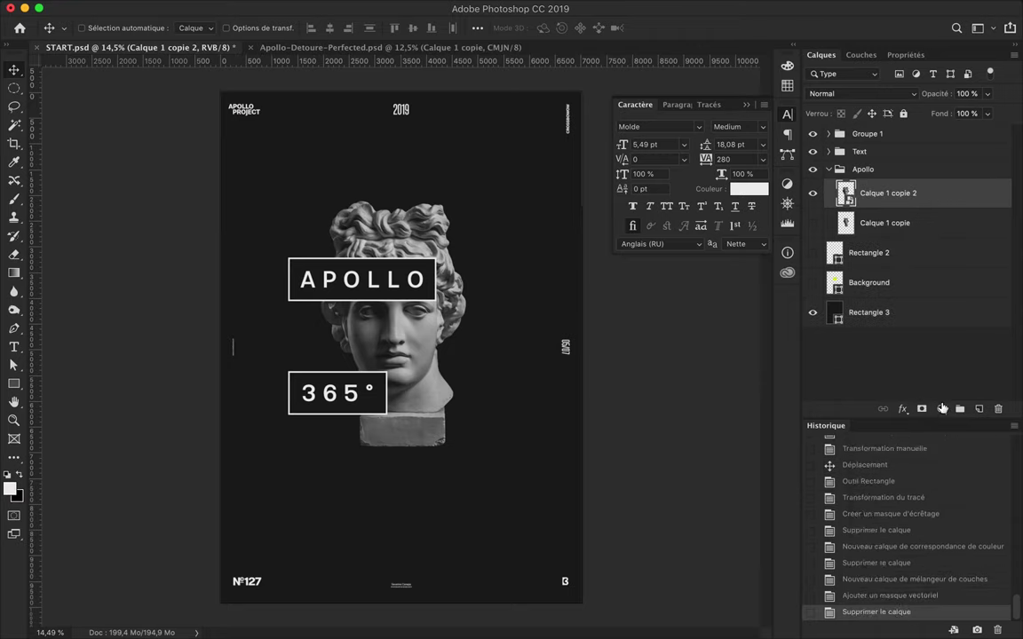
# Add a gradient map clipped to the statue using the red-to-orange preset.
pyautogui.click(941, 409)
pyautogui.click(901, 614)
pyautogui.click(821, 55)
pyautogui.hotkey('ctrl', 'alt', 'g')
pyautogui.click(901, 102)
pyautogui.click(188, 233)
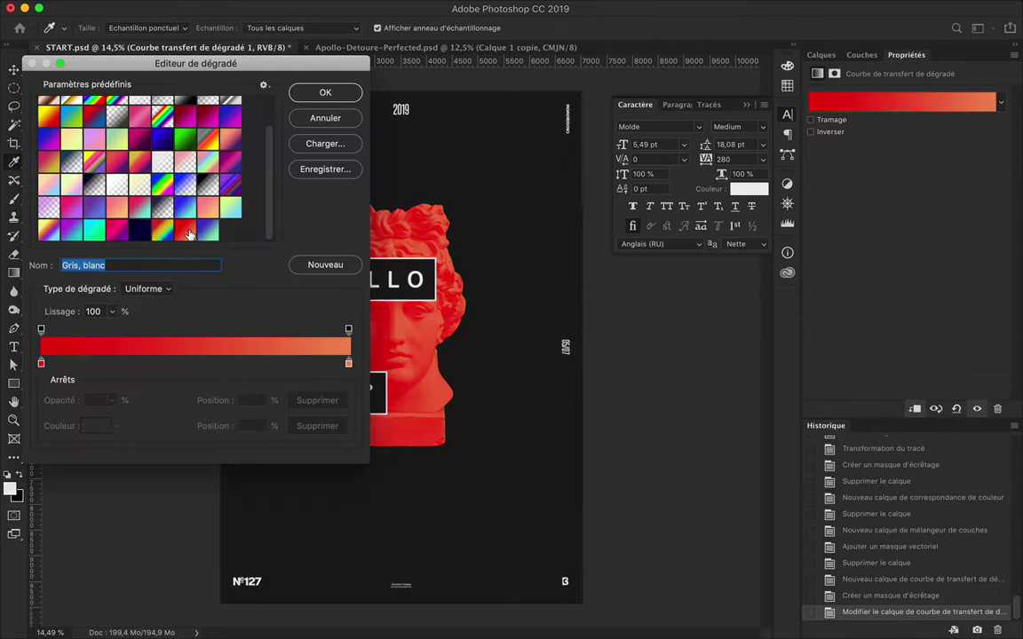
pyautogui.click(321, 94)
# Toggle the gradient map's Reverse option on and off, keeping the original direction.
pyautogui.click(874, 104)
pyautogui.press('Return')
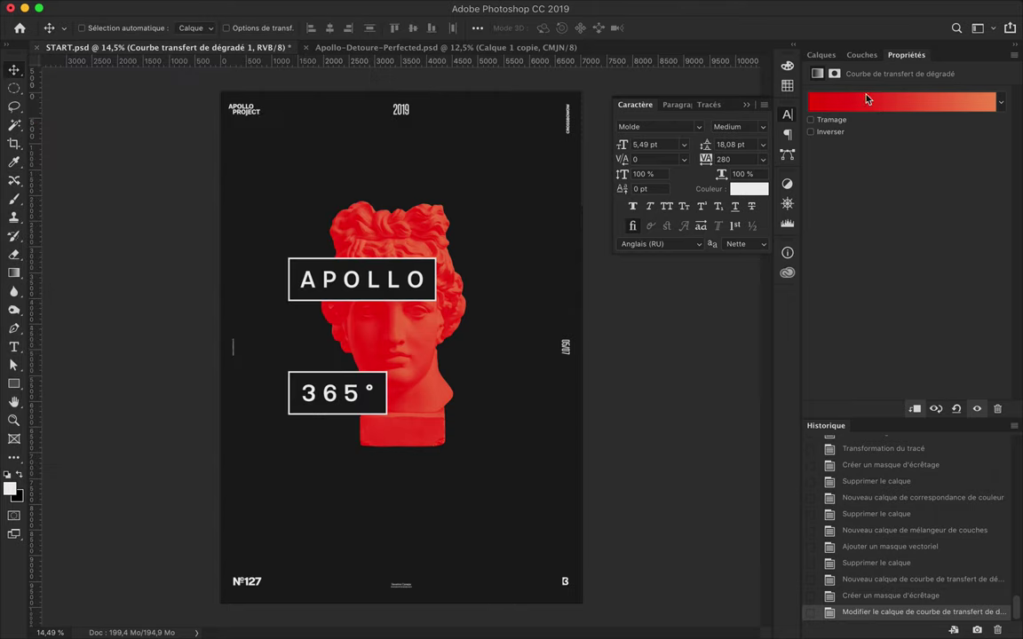
pyautogui.scroll(5, 399, 346)
pyautogui.click(810, 132)
pyautogui.click(811, 133)
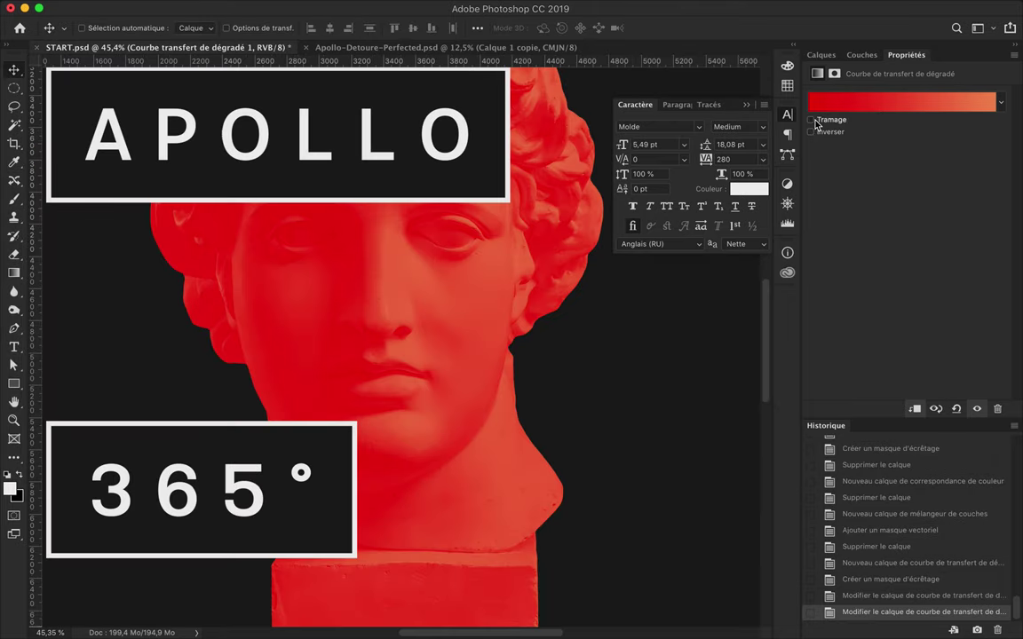
# Move the gradient's red stop to 14% and confirm the edit.
pyautogui.click(897, 102)
pyautogui.moveTo(41, 363); pyautogui.dragTo(86, 363)
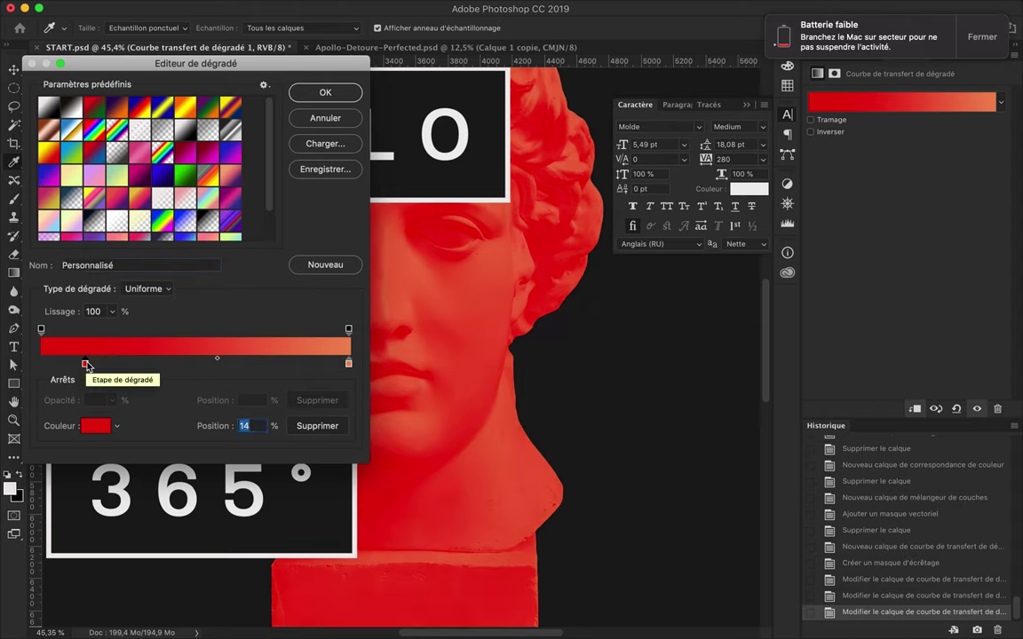
pyautogui.moveTo(107, 61); pyautogui.dragTo(660, 69)
pyautogui.moveTo(901, 372)
pyautogui.mouseDown()
pyautogui.moveTo(796, 373)
pyautogui.moveTo(902, 375)
pyautogui.moveTo(826, 373)
pyautogui.mouseUp()
pyautogui.click(874, 102)
# Move a gradient map onto the head copy and apply a blue-green preset.
pyautogui.scroll(-2, 516, 284)
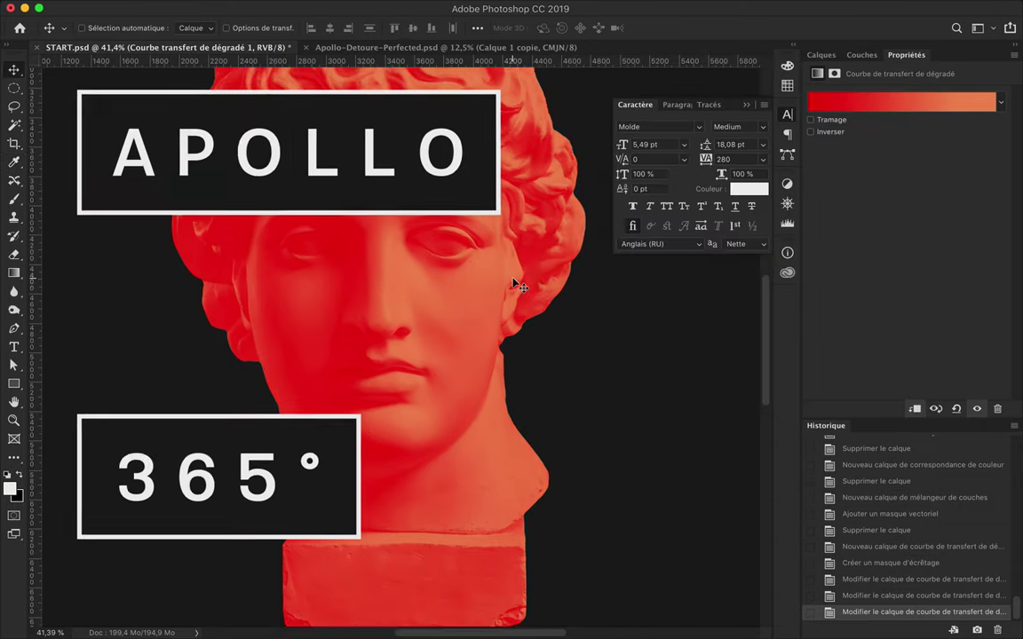
pyautogui.scroll(-2, 518, 285)
pyautogui.scroll(-3, 419, 327)
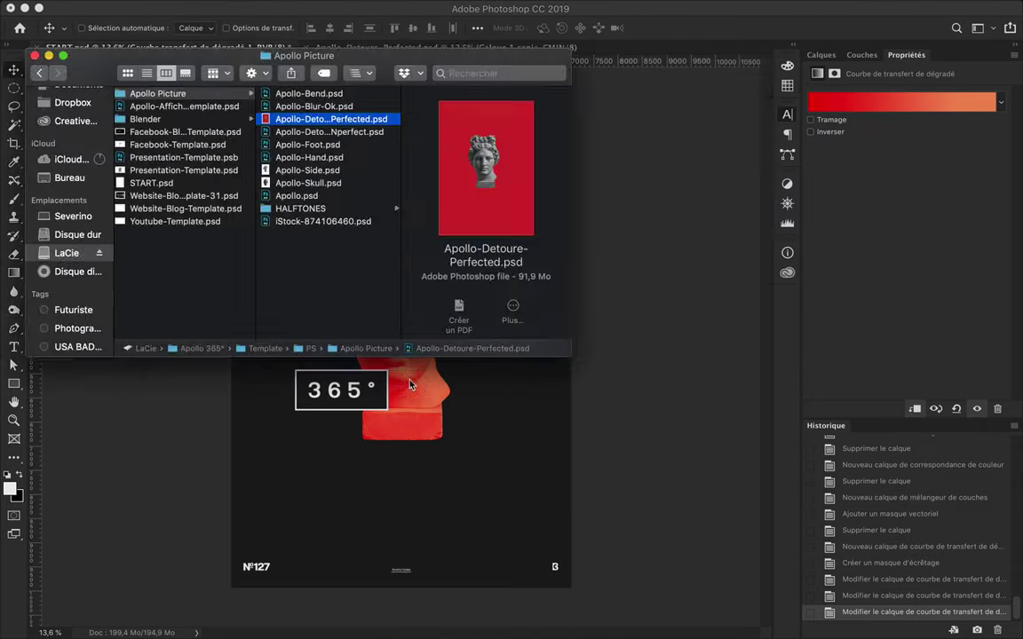
pyautogui.moveTo(380, 357); pyautogui.dragTo(382, 359)
pyautogui.click(820, 55)
pyautogui.moveTo(920, 224); pyautogui.dragTo(920, 183)
pyautogui.doubleClick(888, 183)
pyautogui.click(1000, 102)
pyautogui.click(937, 288)
pyautogui.click(468, 337)
# Select the red head Calque 1 copie 2 and shift it to the right.
pyautogui.hotkey('ctrl', 'z')
pyautogui.click(820, 55)
pyautogui.click(887, 283)
pyautogui.moveTo(413, 268)
pyautogui.mouseDown()
pyautogui.moveTo(469, 257)
pyautogui.moveTo(444, 271)
pyautogui.mouseUp()
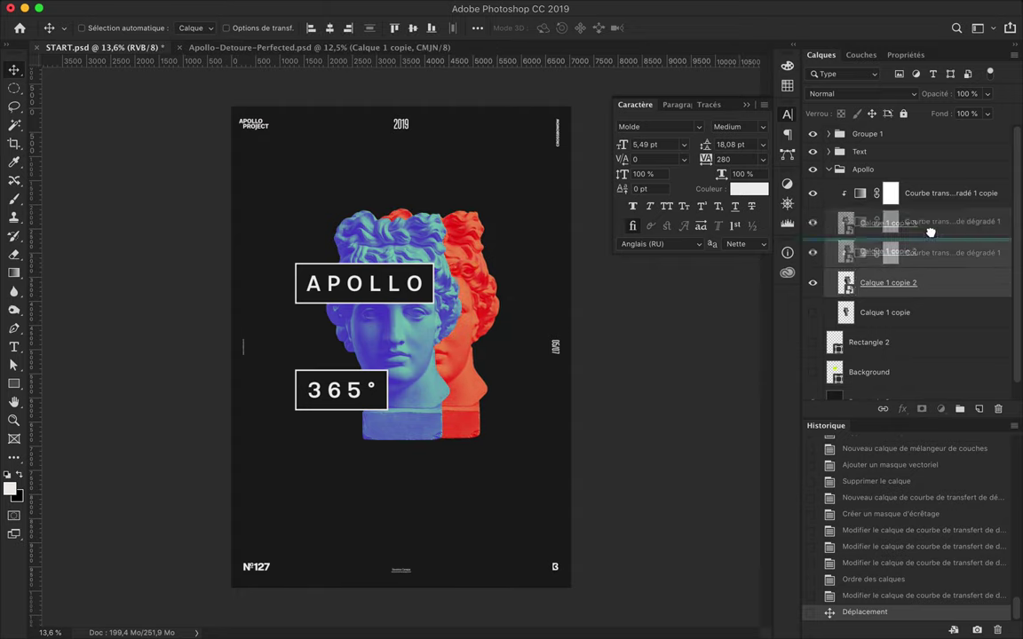
# Stack the red head above Calque 1 copie 3 in Éclaircir mode and slide it over the blue one.
pyautogui.moveTo(887, 282); pyautogui.dragTo(917, 191)
pyautogui.click(865, 93)
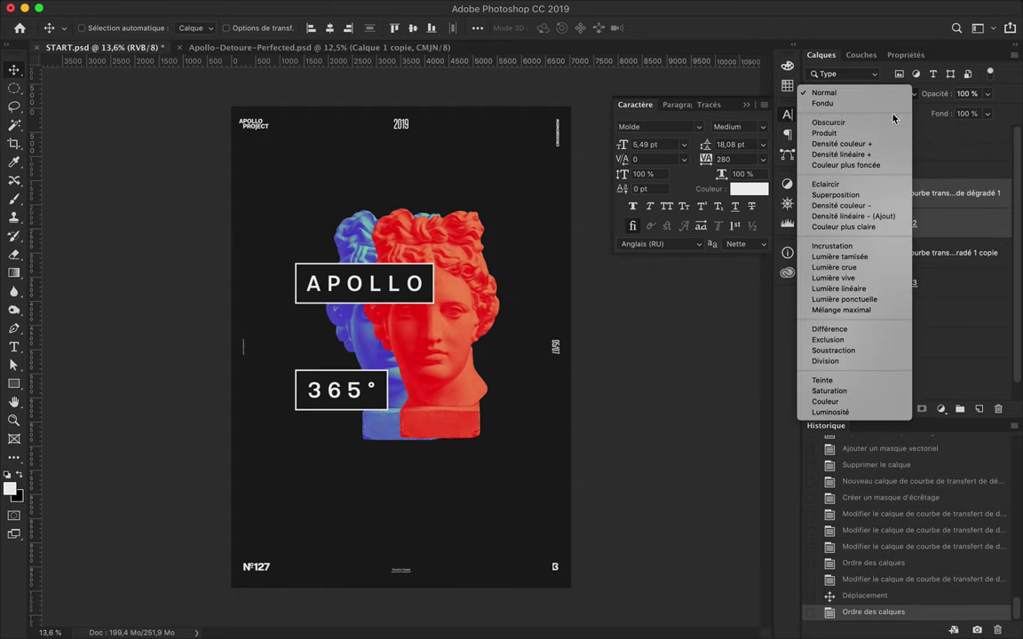
pyautogui.click(889, 184)
pyautogui.moveTo(444, 293); pyautogui.dragTo(419, 278)
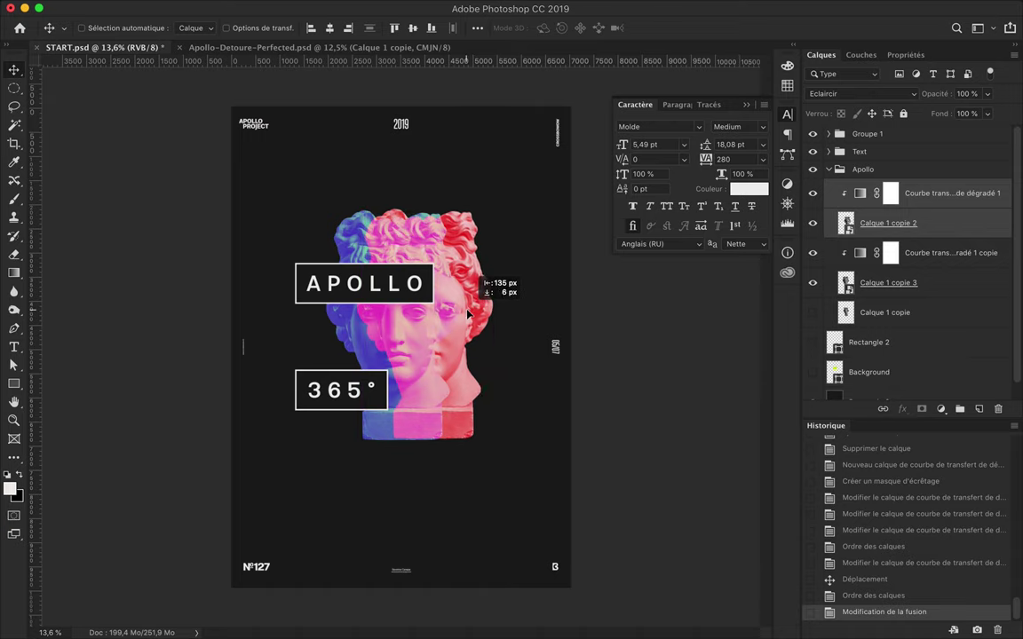
pyautogui.press('super+plus')
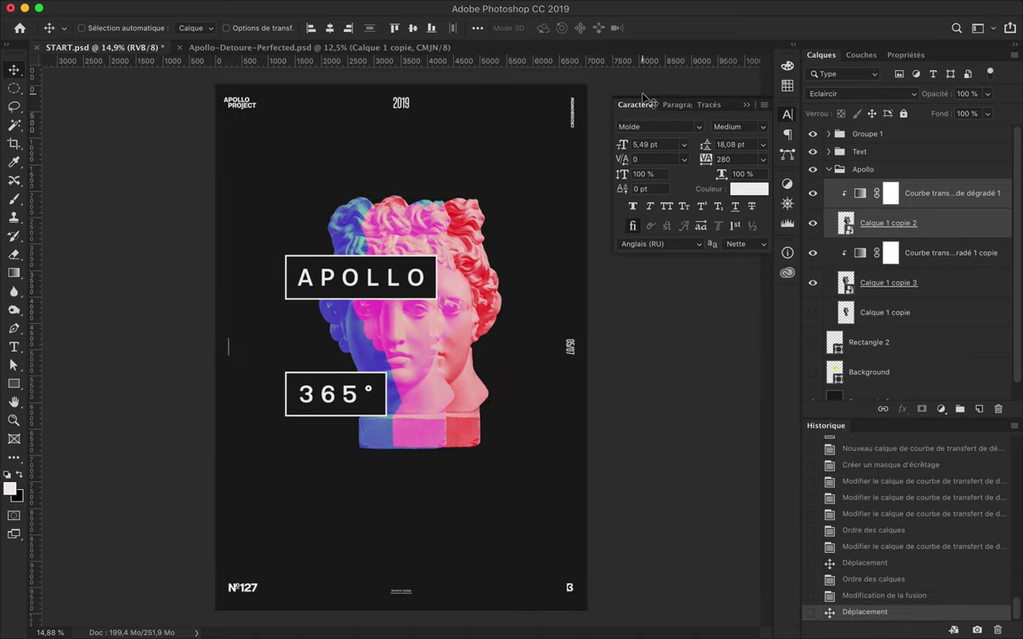
# Hide the Rectangle 2 layer, then show and select the Background layer.
pyautogui.scroll(-1, 835, 351)
pyautogui.click(812, 325)
pyautogui.click(812, 355)
pyautogui.click(868, 354)
# Inspect the yellow-green rectangle, then delete the Rectangle 2 and Background layers.
pyautogui.moveTo(533, 399); pyautogui.dragTo(573, 452)
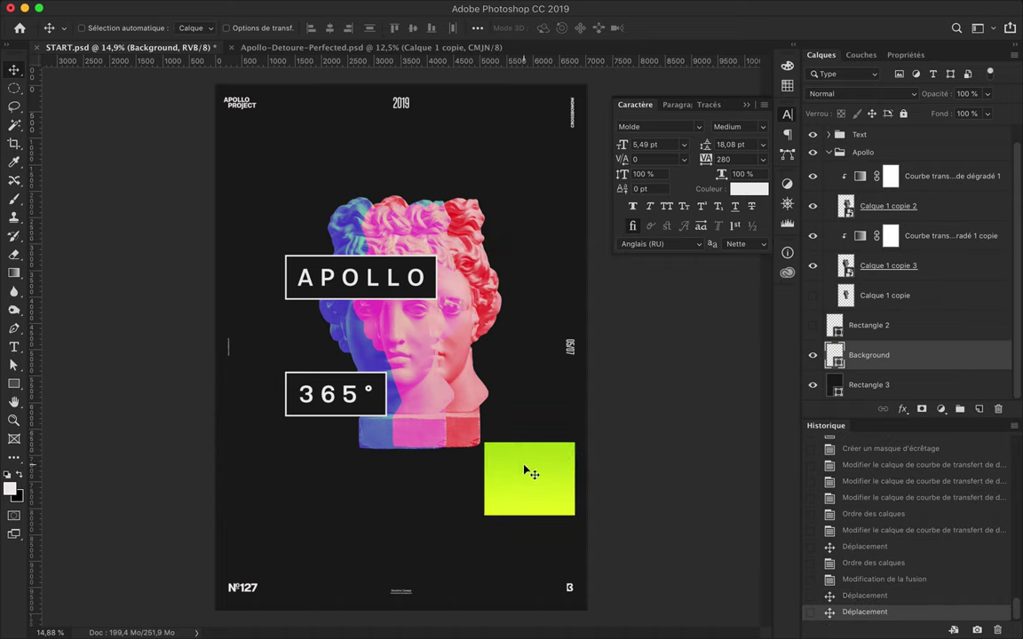
pyautogui.press('a')
pyautogui.click(245, 27)
pyautogui.click(331, 86)
pyautogui.press('Escape')
pyautogui.press('v')
pyautogui.press('Delete')
pyautogui.press('Delete')
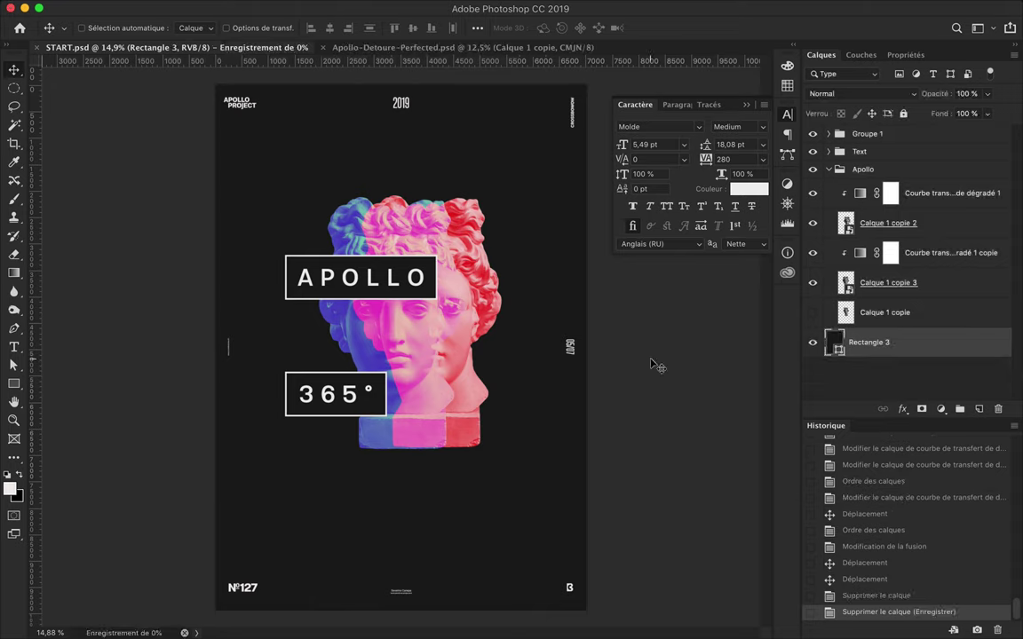
# Save the poster as START-1.psd, accepting Maximize Compatibility.
pyautogui.press('super+shift+s')
pyautogui.press('Return')
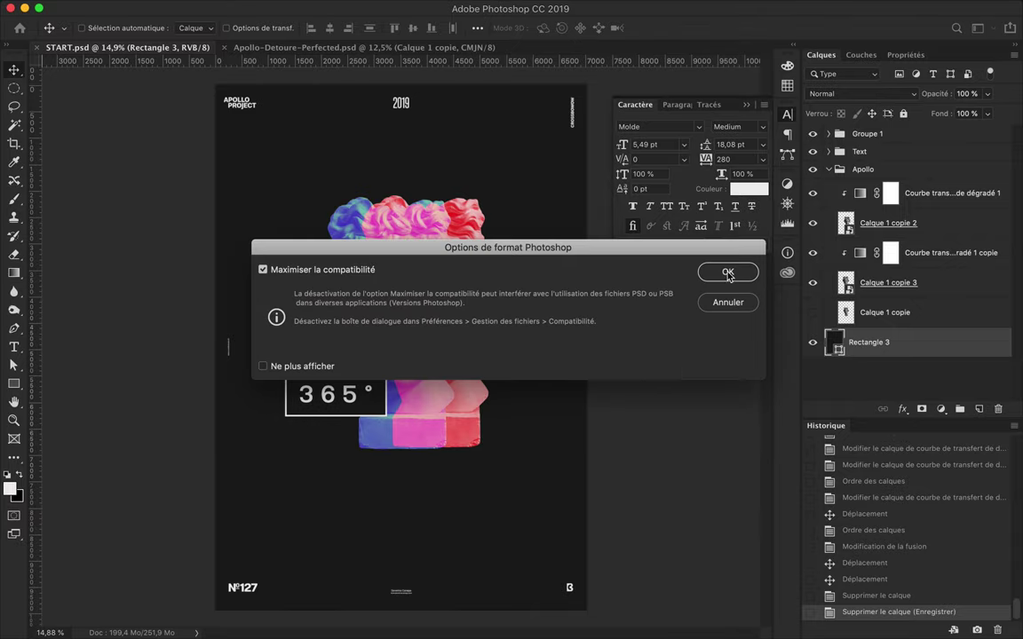
pyautogui.press('Return')
pyautogui.moveTo(887, 258); pyautogui.dragTo(887, 187)
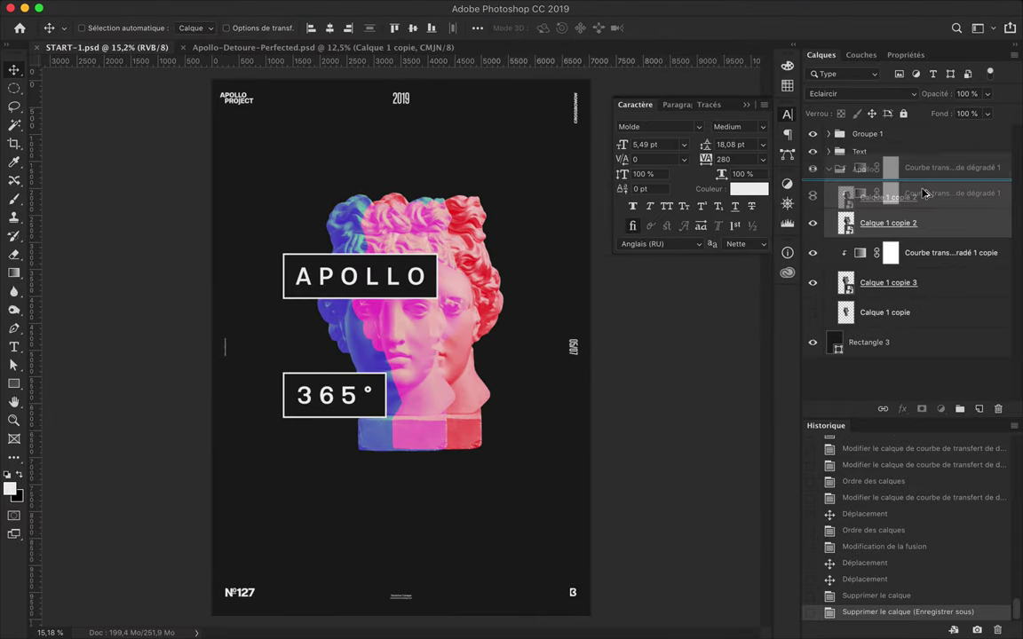
# Set the gradient map's blending mode and stack it with the third head copy.
pyautogui.click(862, 93)
pyautogui.click(879, 11)
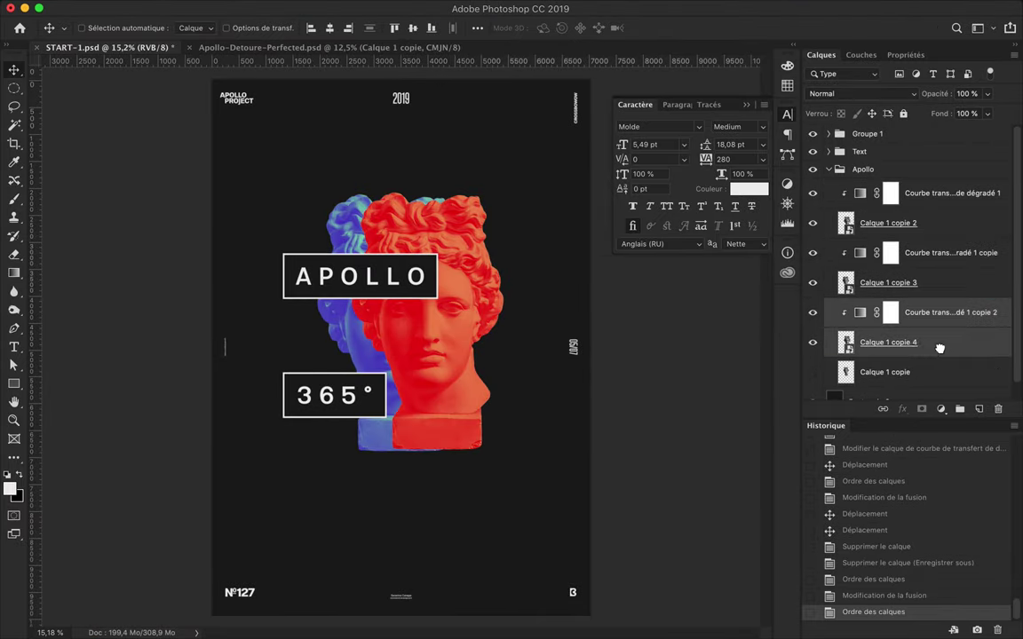
pyautogui.moveTo(939, 347); pyautogui.dragTo(888, 284)
# Duplicate the 365° label with its box and move the copy to the lower right.
pyautogui.keyDown('super'); pyautogui.click(353, 410); pyautogui.keyUp('super')
pyautogui.keyDown('shift'); pyautogui.keyDown('super'); pyautogui.click(353, 410); pyautogui.keyUp('super'); pyautogui.keyUp('shift')
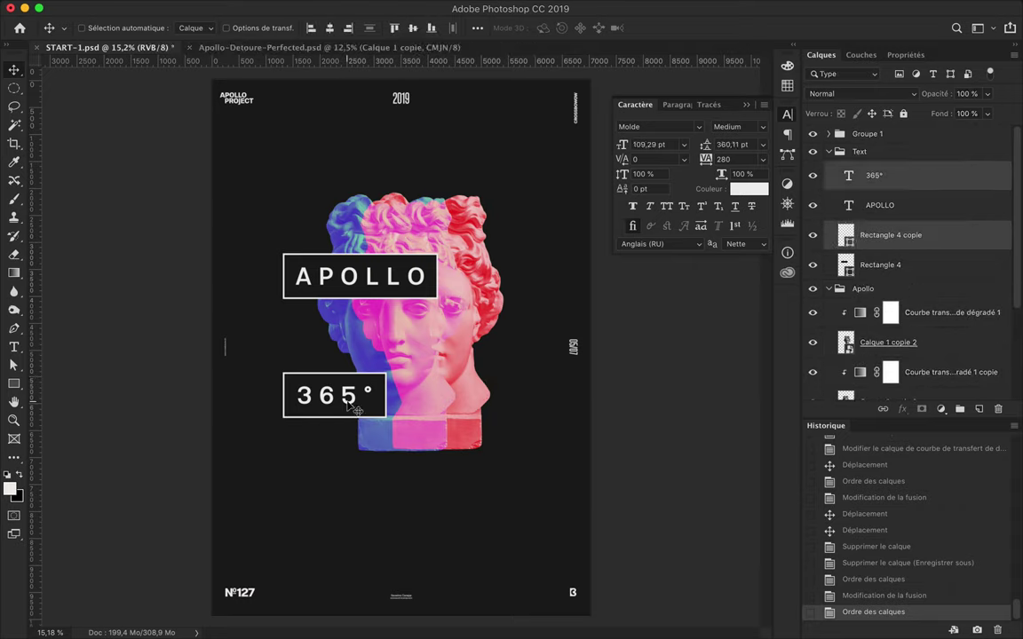
pyautogui.click(844, 236)
pyautogui.moveTo(844, 235); pyautogui.dragTo(848, 202)
pyautogui.keyDown('shift'); pyautogui.click(875, 175); pyautogui.keyUp('shift')
pyautogui.moveTo(346, 400); pyautogui.dragTo(483, 379)
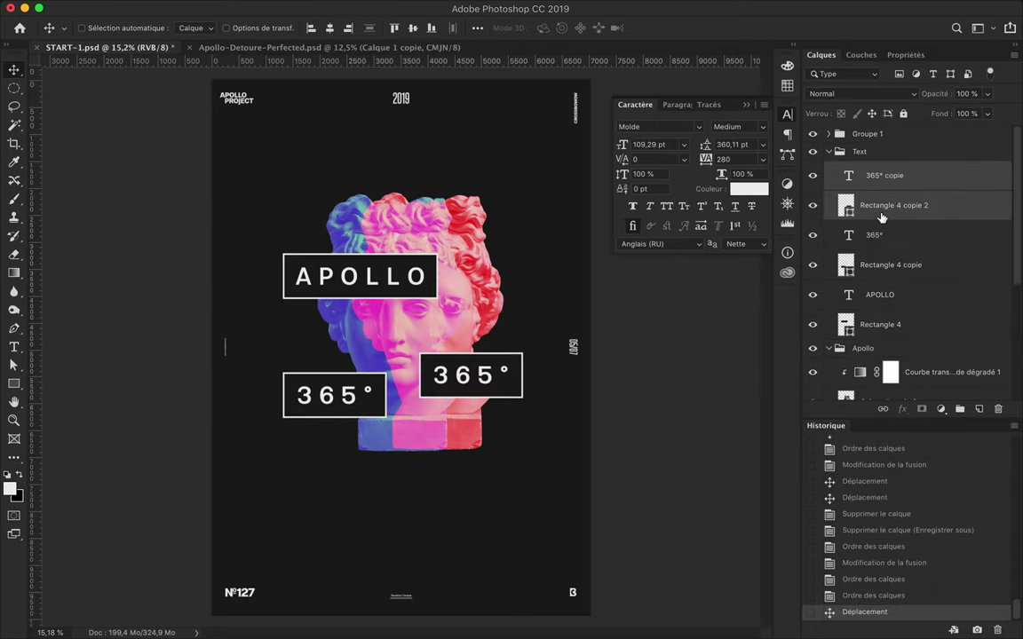
pyautogui.moveTo(908, 228); pyautogui.dragTo(905, 347)
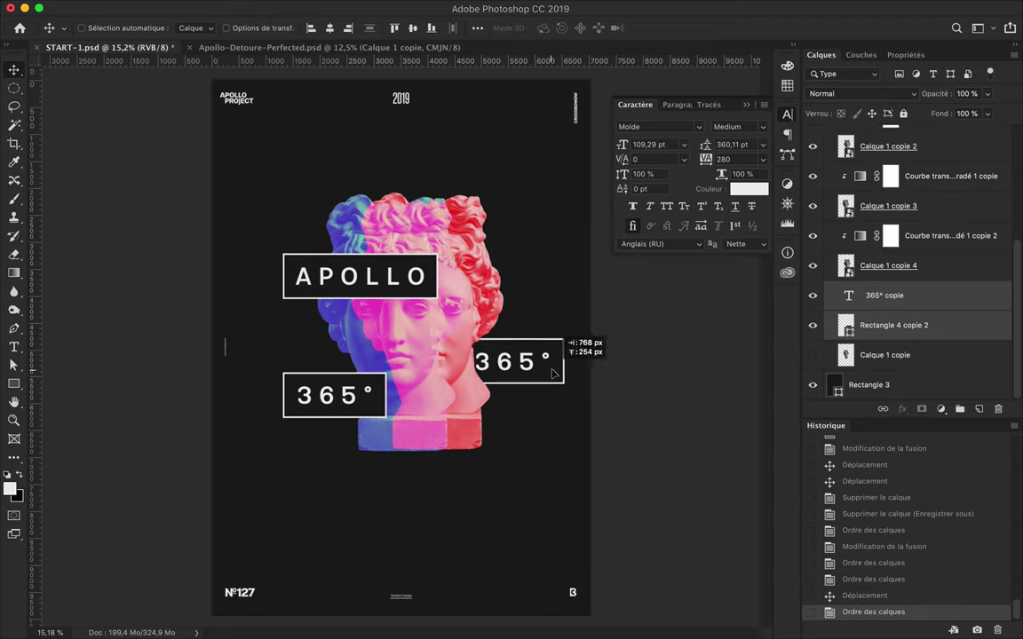
pyautogui.moveTo(534, 367); pyautogui.dragTo(527, 548)
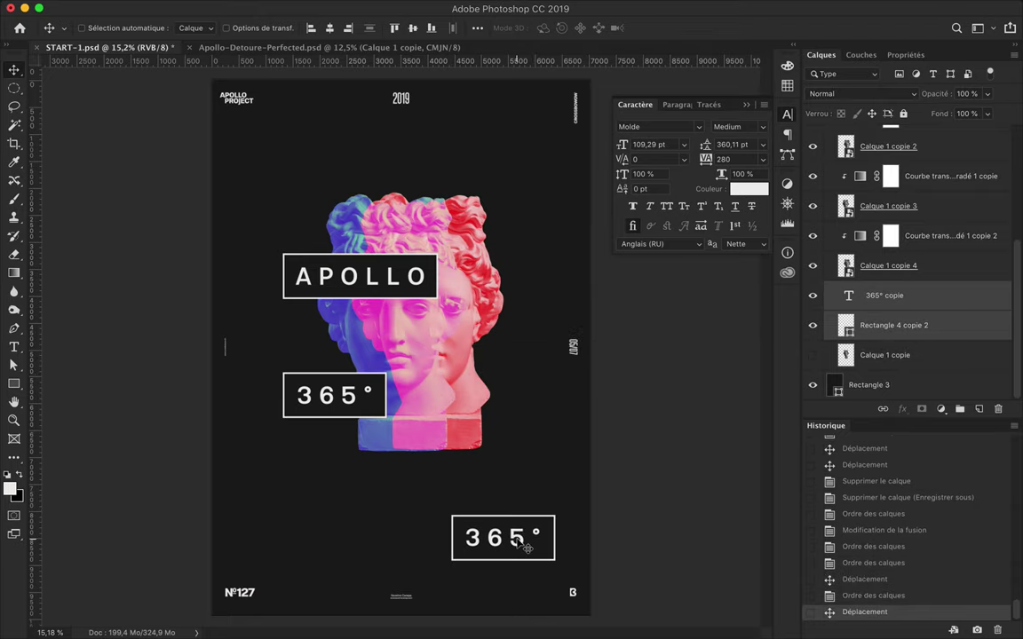
# Change the copy's text to 127 and Free Transform its box narrower to fit.
pyautogui.doubleClick(502, 537)
pyautogui.write('127')
pyautogui.press('Escape')
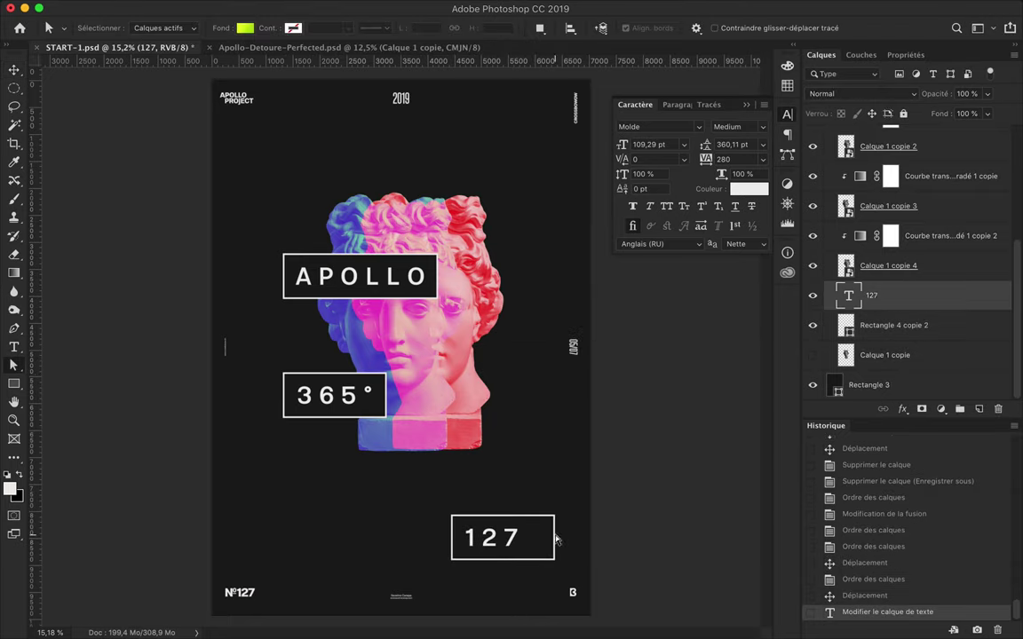
pyautogui.press('v')
pyautogui.click(552, 543)
pyautogui.hotkey('ctrl', 't')
pyautogui.moveTo(554, 538)
pyautogui.mouseDown()
pyautogui.moveTo(530, 539)
pyautogui.moveTo(510, 501)
pyautogui.mouseUp()
pyautogui.press('Return')
pyautogui.keyDown('shift'); pyautogui.click(510, 538); pyautogui.keyUp('shift')
# Centre the 127 text horizontally and vertically within its box.
pyautogui.click(329, 27)
pyautogui.click(413, 28)
pyautogui.moveTo(524, 424); pyautogui.dragTo(524, 448)
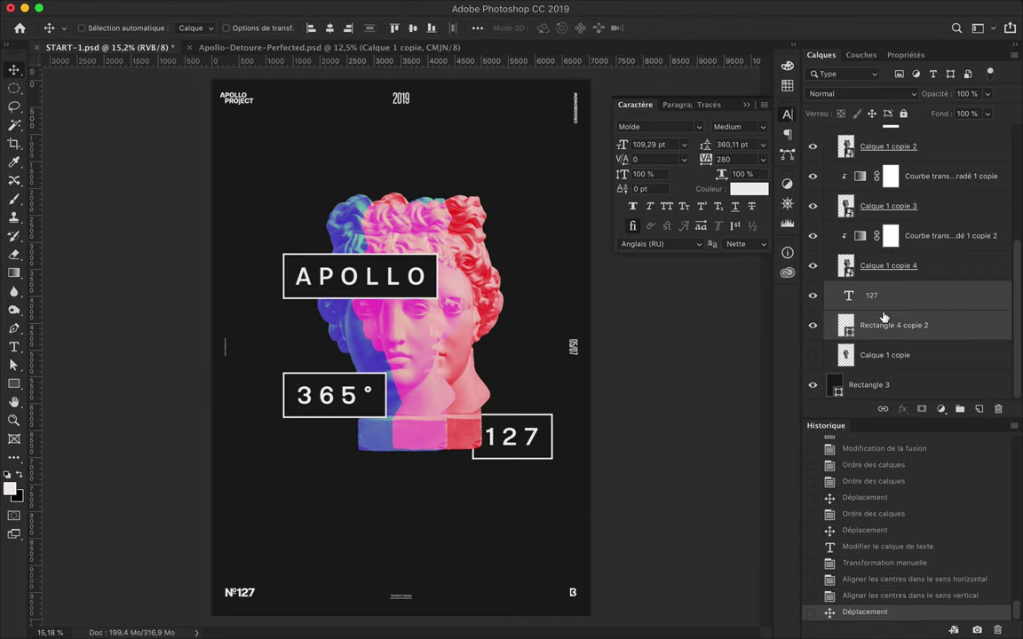
# Move the 127 layers above the Apollo group and stack 127 and 365° under APOLLO.
pyautogui.moveTo(888, 306); pyautogui.dragTo(898, 257)
pyautogui.click(828, 314)
pyautogui.moveTo(510, 444); pyautogui.dragTo(494, 455)
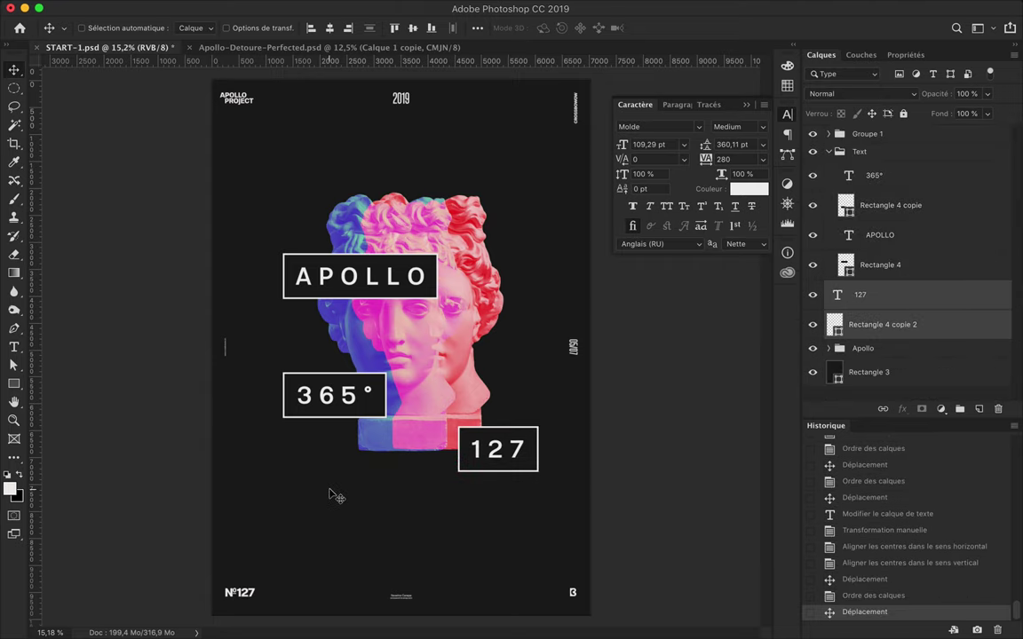
pyautogui.scroll(-1, 331, 495)
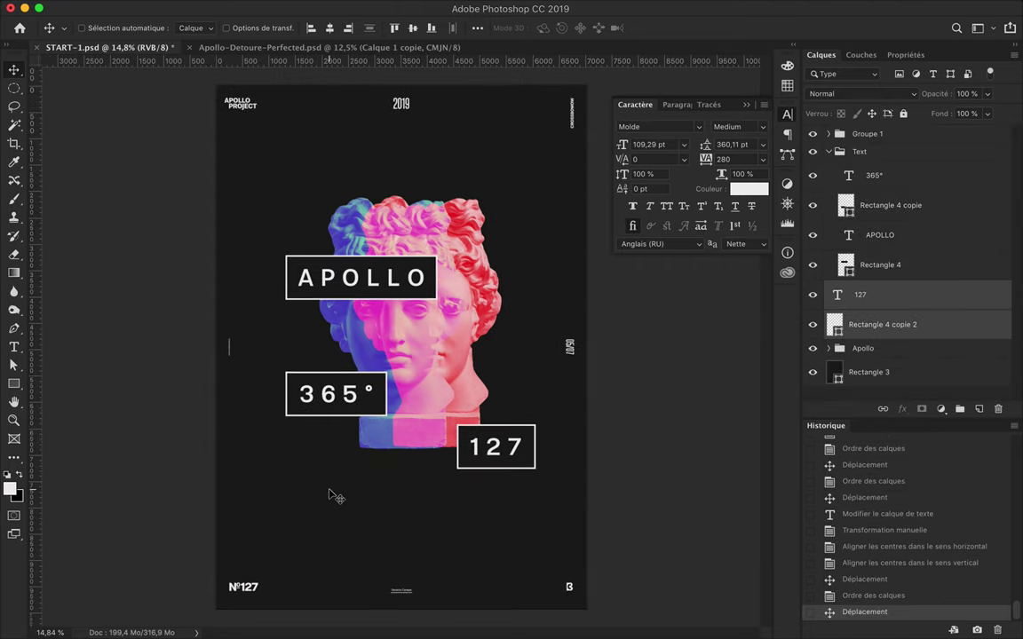
pyautogui.moveTo(512, 447); pyautogui.dragTo(355, 448)
pyautogui.moveTo(355, 395); pyautogui.dragTo(355, 353)
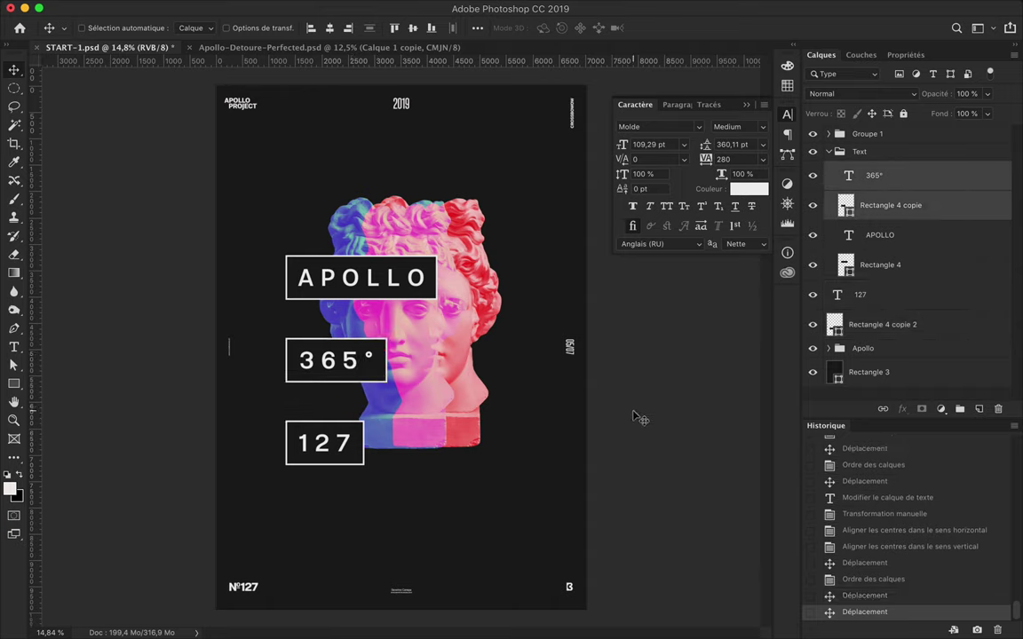
# Duplicate a label box above APOLLO, placing its layer below the 127 box.
pyautogui.moveTo(328, 298); pyautogui.dragTo(269, 224)
pyautogui.moveTo(879, 265); pyautogui.dragTo(879, 348)
pyautogui.hotkey('ctrl', 't')
# Stretch the box copy into a thin full-height strip with its left edge off canvas.
pyautogui.moveTo(269, 228); pyautogui.dragTo(269, 619)
pyautogui.moveTo(378, 400); pyautogui.dragTo(307, 399)
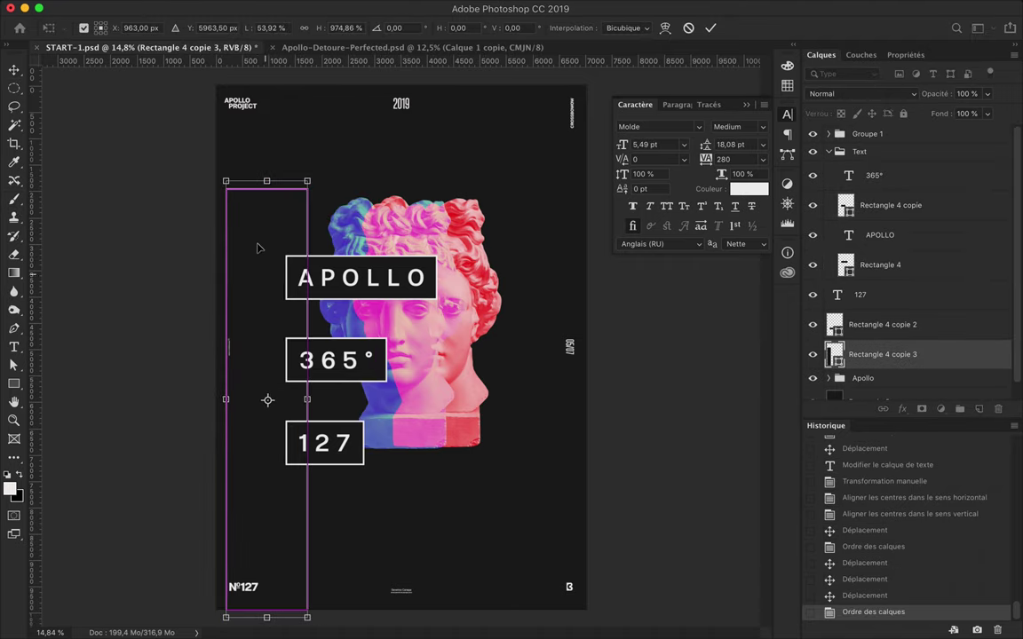
pyautogui.moveTo(228, 344); pyautogui.dragTo(216, 344)
pyautogui.press('Return')
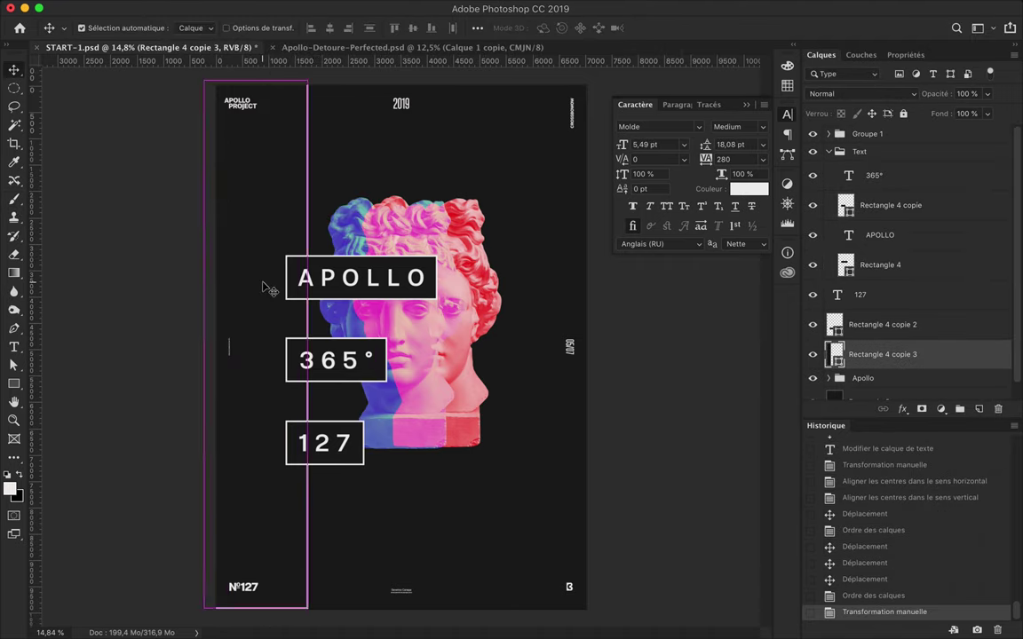
pyautogui.hotkey('ctrl', 't')
pyautogui.press('Return')
# Shift the vertical line slightly left and delete an extra duplicate of it.
pyautogui.moveTo(291, 522); pyautogui.dragTo(281, 522)
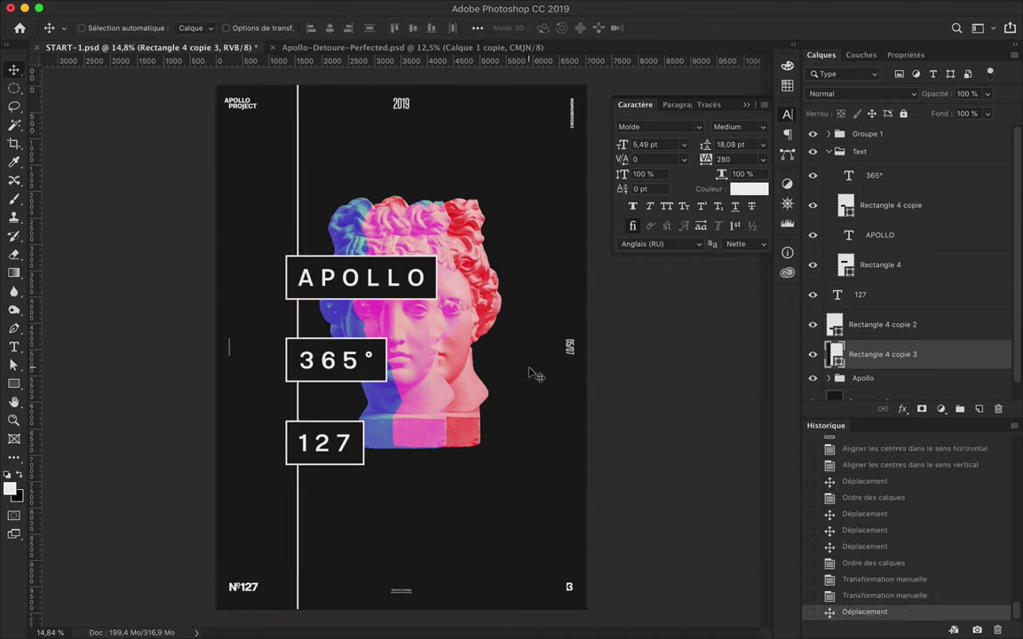
pyautogui.moveTo(292, 156); pyautogui.dragTo(282, 165)
pyautogui.press('Delete')
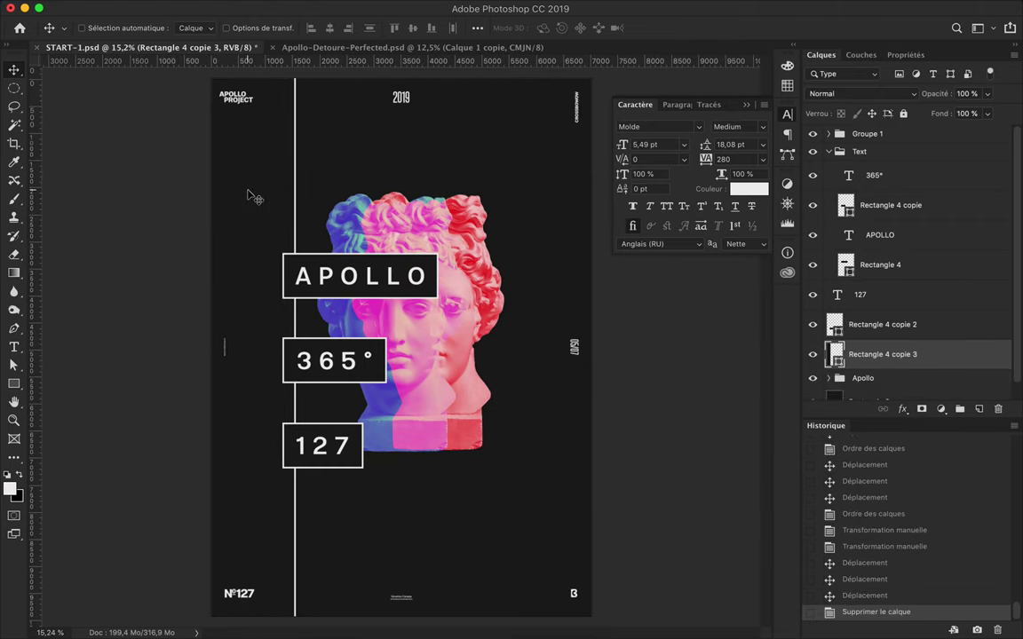
pyautogui.click(880, 235)
# Group APOLLO, 365° and 127 each with its own box using Ctrl+G.
pyautogui.keyDown('shift'); pyautogui.click(880, 265); pyautogui.keyUp('shift')
pyautogui.hotkey('ctrl', 'g')
pyautogui.click(874, 175)
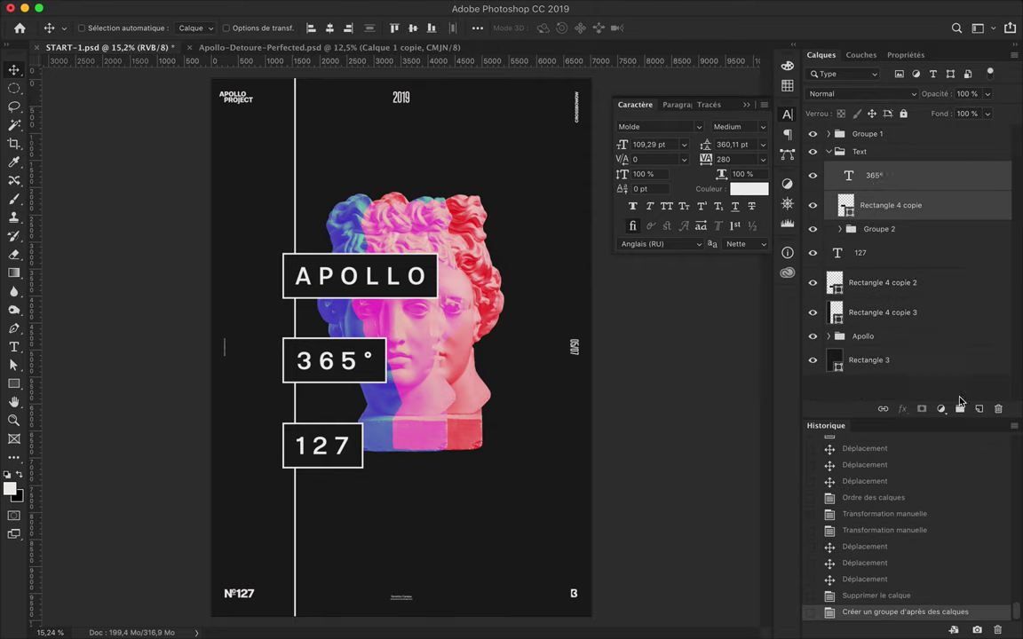
pyautogui.keyDown('shift'); pyautogui.click(890, 205); pyautogui.keyUp('shift')
pyautogui.hotkey('ctrl', 'g')
pyautogui.keyDown('shift'); pyautogui.click(890, 239); pyautogui.keyUp('shift')
pyautogui.hotkey('ctrl', 'g')
# Select the three label groups and distribute them evenly vertically.
pyautogui.keyDown('shift'); pyautogui.click(879, 168); pyautogui.keyUp('shift')
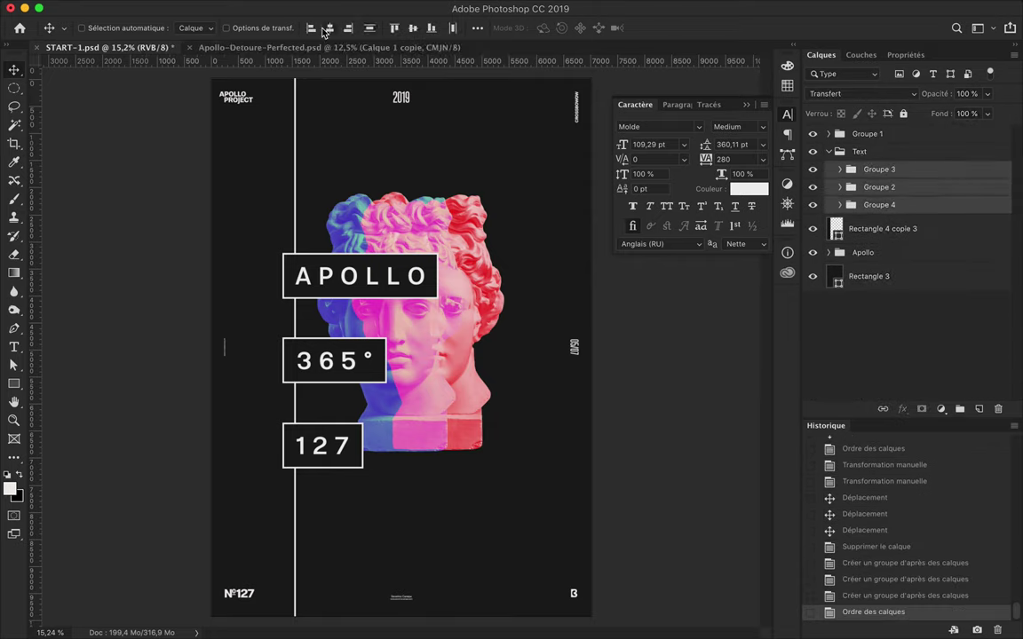
pyautogui.click(477, 27)
pyautogui.click(427, 302)
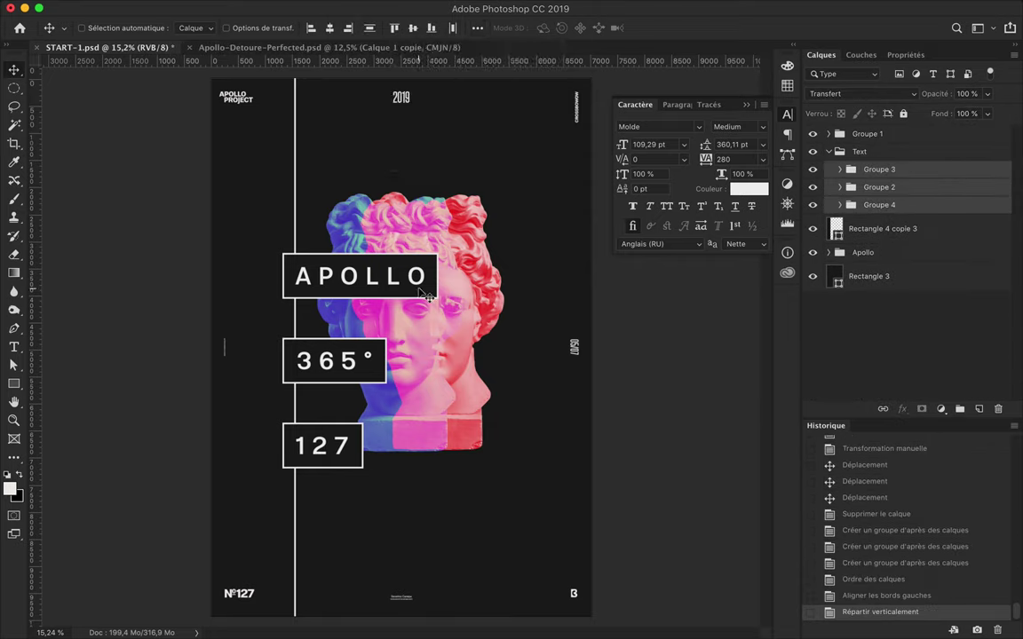
# Move the vertical line further left and hide its layer.
pyautogui.moveTo(289, 224); pyautogui.dragTo(271, 221)
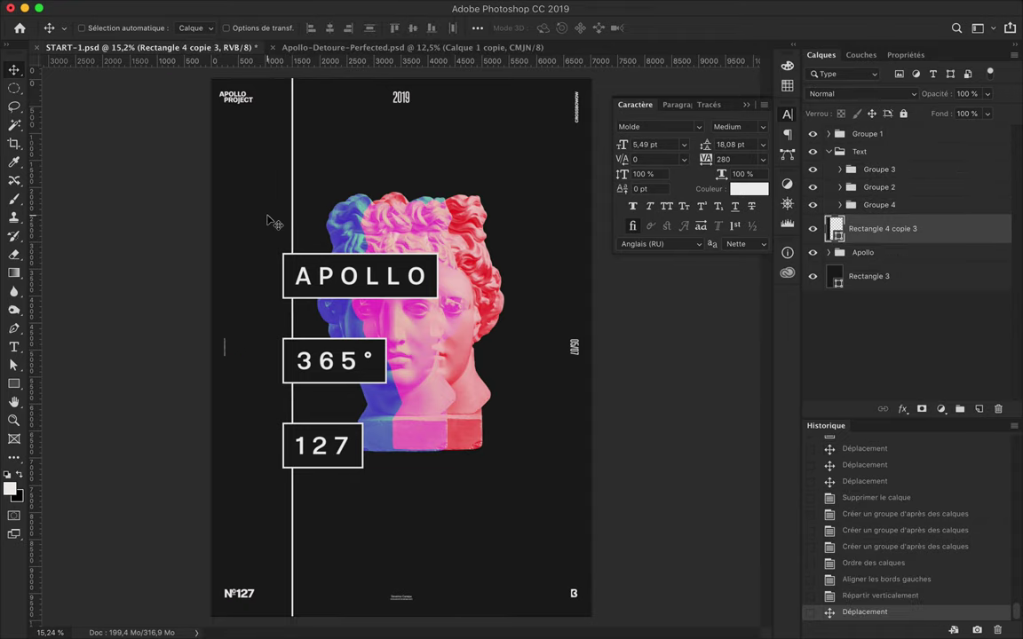
pyautogui.click(811, 229)
pyautogui.scroll(-1, 453, 409)
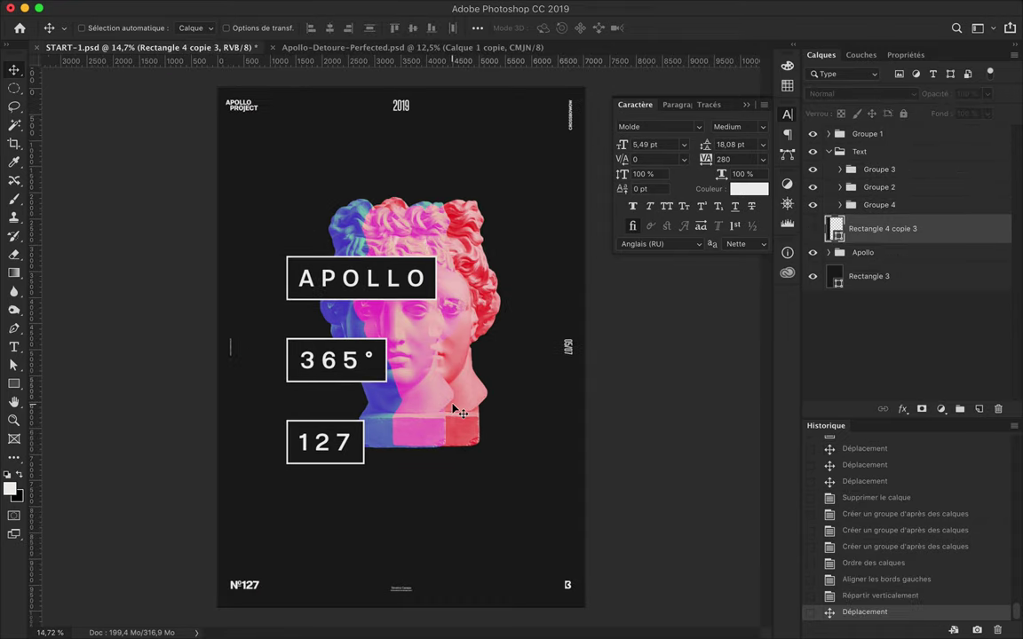
pyautogui.scroll(3, 500, 364)
pyautogui.scroll(-2, 500, 364)
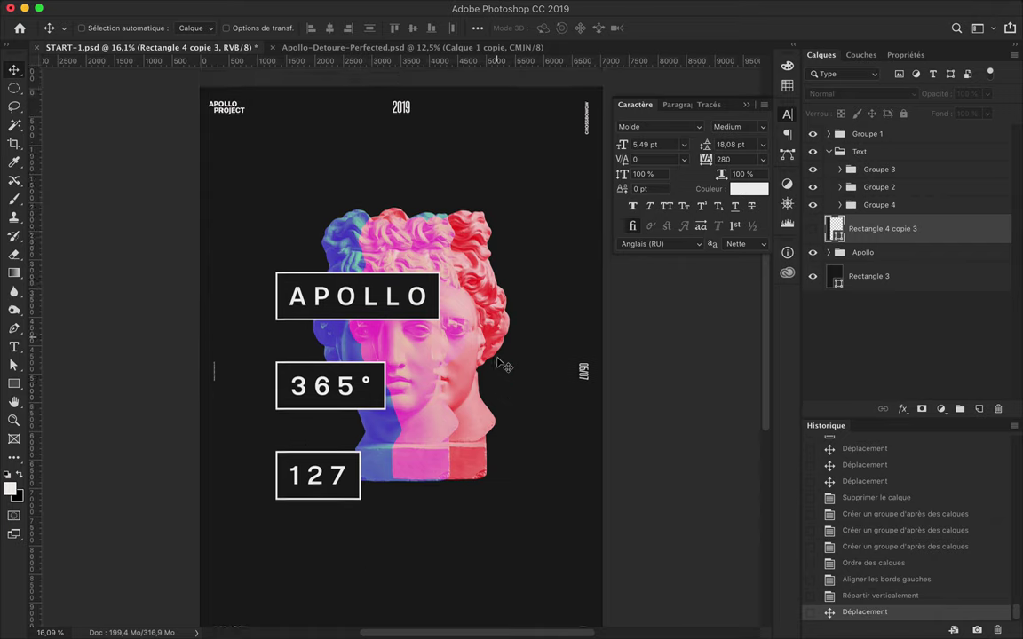
pyautogui.scroll(-1, 500, 364)
pyautogui.rightClick(14, 383)
pyautogui.click(80, 405)
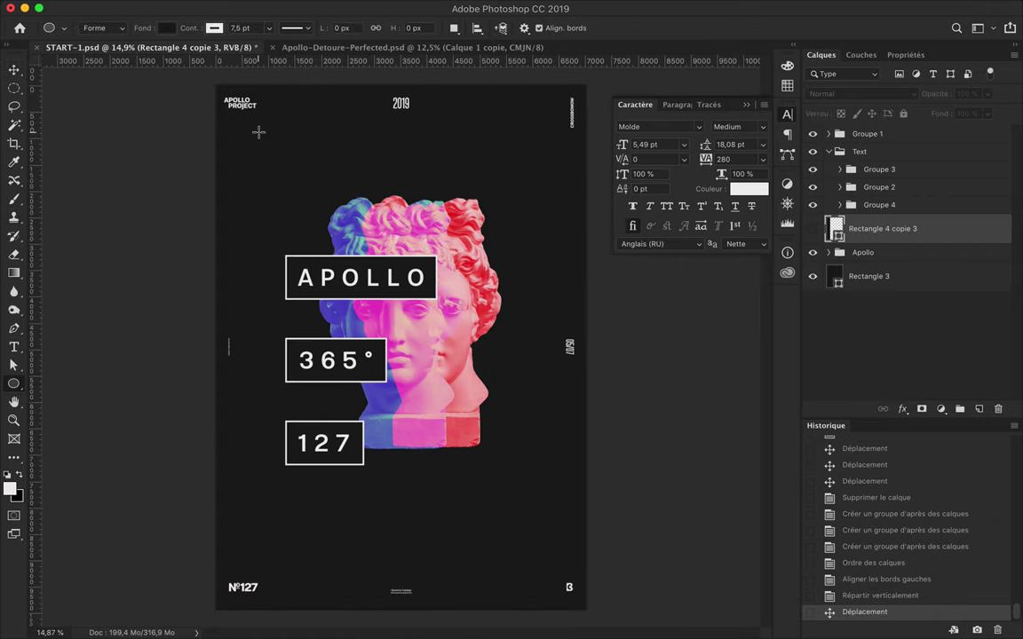
# Draw a small circle at top left, then place and remove a box copy below 127.
pyautogui.moveTo(306, 158); pyautogui.dragTo(305, 156)
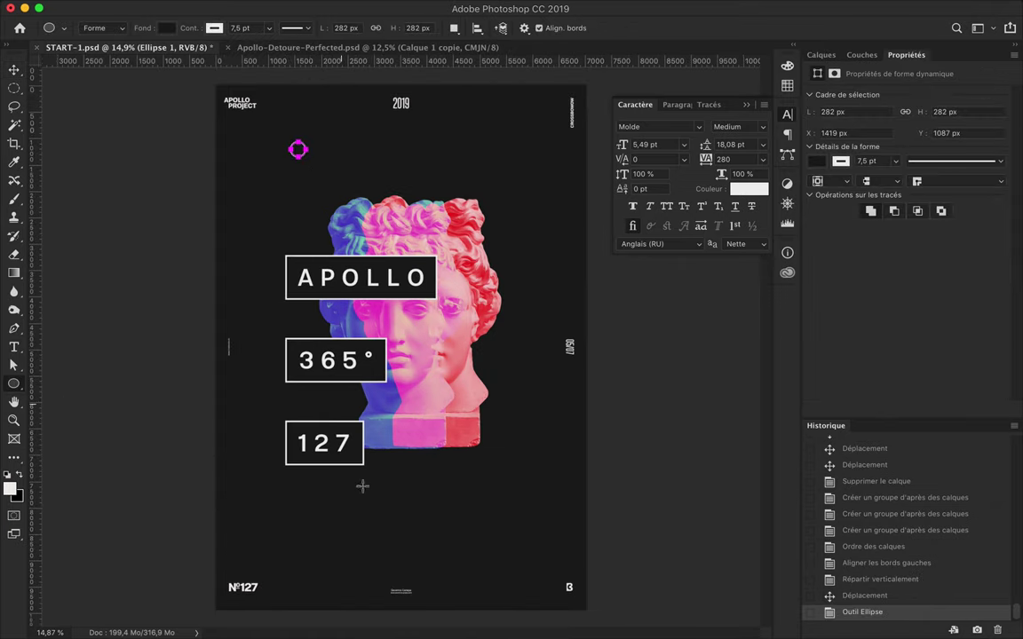
pyautogui.press('v')
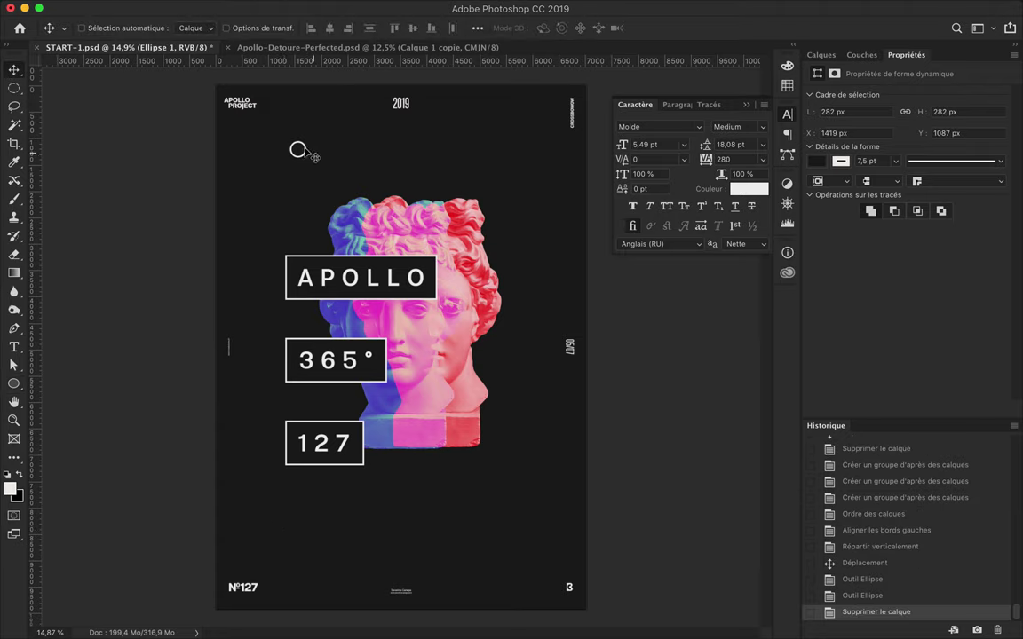
pyautogui.moveTo(304, 226)
pyautogui.mouseDown()
pyautogui.moveTo(293, 496)
pyautogui.moveTo(300, 489)
pyautogui.mouseUp()
pyautogui.press('Delete')
pyautogui.press('Delete')
pyautogui.press('u')
pyautogui.hotkey('shift', 'u')
# Position the small squares under 127 and distribute them evenly vertically.
pyautogui.scroll(5, 282, 516)
pyautogui.press('v')
pyautogui.moveTo(320, 362)
pyautogui.mouseDown()
pyautogui.moveTo(322, 322)
pyautogui.moveTo(324, 376)
pyautogui.mouseUp()
pyautogui.moveTo(324, 427); pyautogui.dragTo(324, 427)
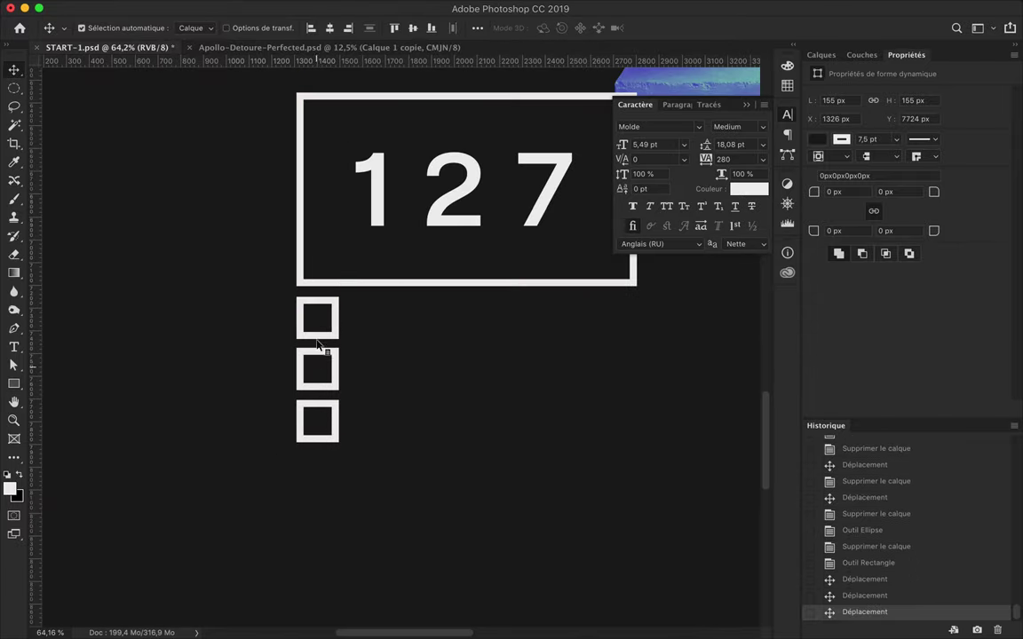
pyautogui.click(477, 28)
pyautogui.click(404, 121)
# Fit the poster in view and delete the small squares below 127.
pyautogui.hotkey('ctrl', '0')
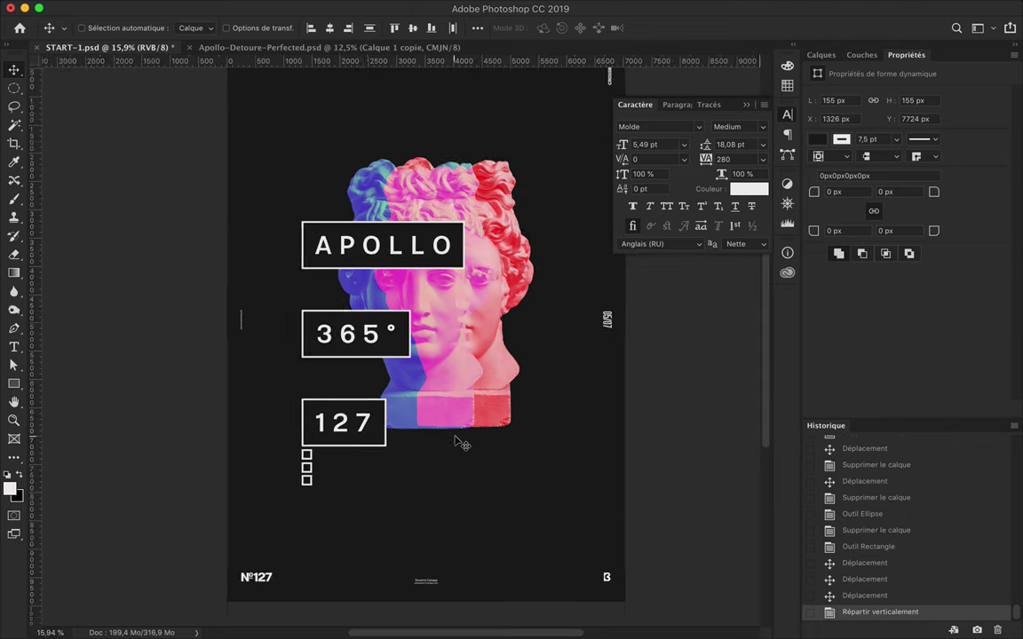
pyautogui.press('Delete')
pyautogui.scroll(-1, 328, 457)
pyautogui.scroll(1, 495, 411)
pyautogui.scroll(1, 274, 224)
# Draw a closed three-point triangle path near the poster's top-left with the Pen tool.
pyautogui.scroll(1, 271, 217)
pyautogui.press('p')
pyautogui.click(245, 331)
pyautogui.click(349, 215)
pyautogui.click(269, 167)
pyautogui.click(244, 331)
# Give the triangle no fill and a thin white stroke.
pyautogui.click(252, 29)
pyautogui.click(320, 28)
pyautogui.write('1')
pyautogui.press('Return')
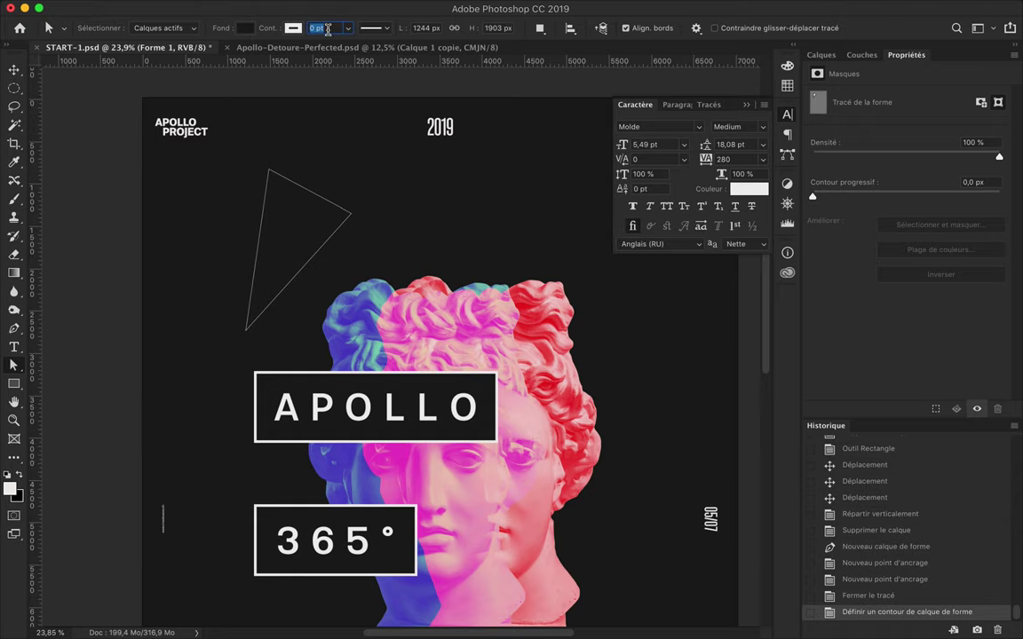
pyautogui.press('Return')
pyautogui.write('0,25')
pyautogui.press('Return')
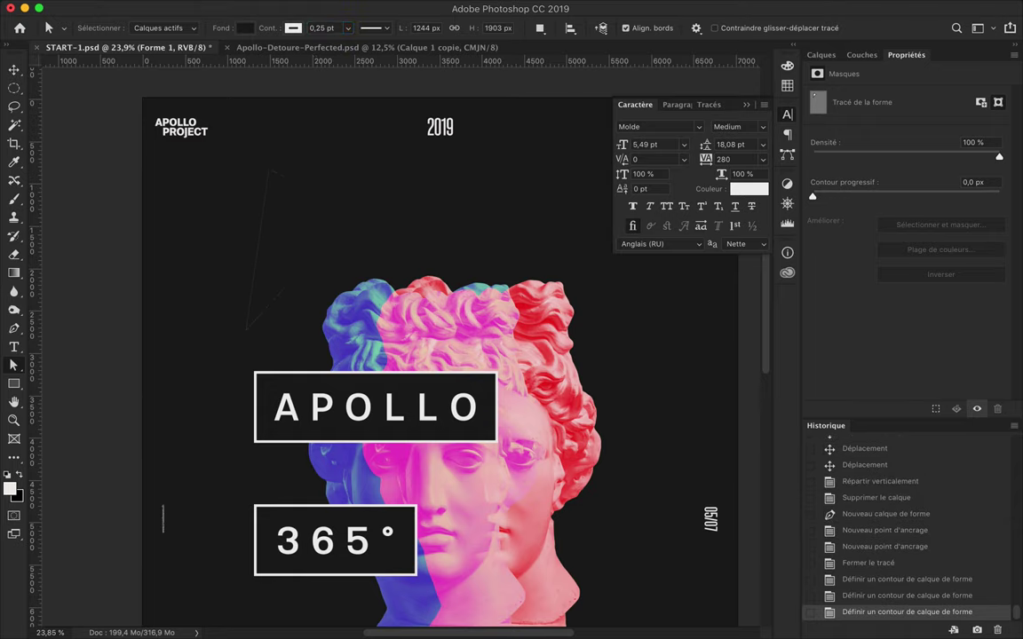
# Select the triangle path and undo an accidental fill applied to the triangle.
pyautogui.press('v')
pyautogui.scroll(-1, 331, 82)
pyautogui.press('a')
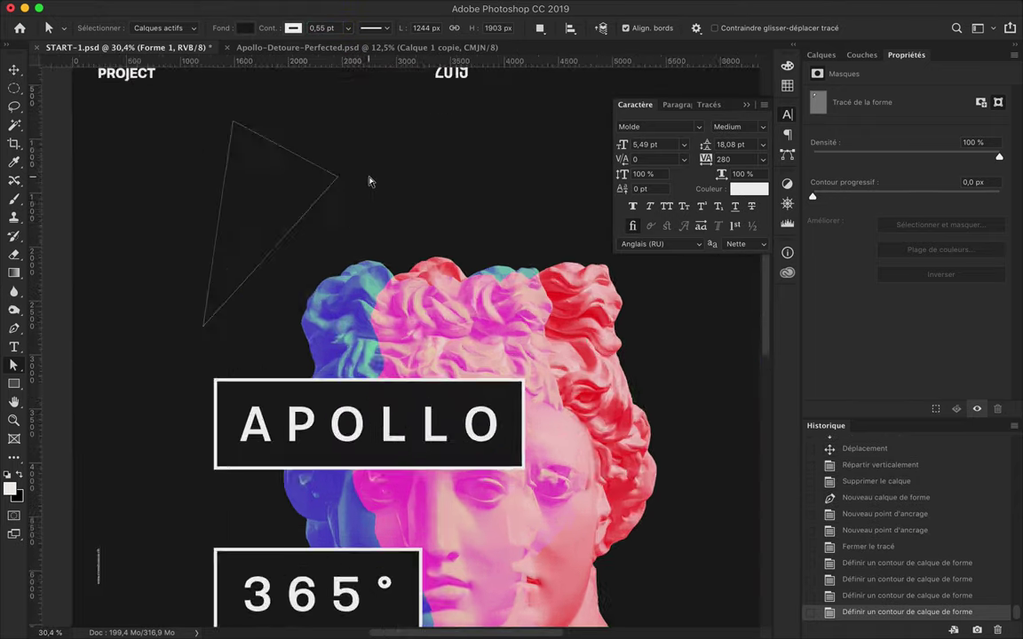
pyautogui.scroll(5, 370, 178)
pyautogui.press('u')
pyautogui.moveTo(16, 391); pyautogui.dragTo(63, 371)
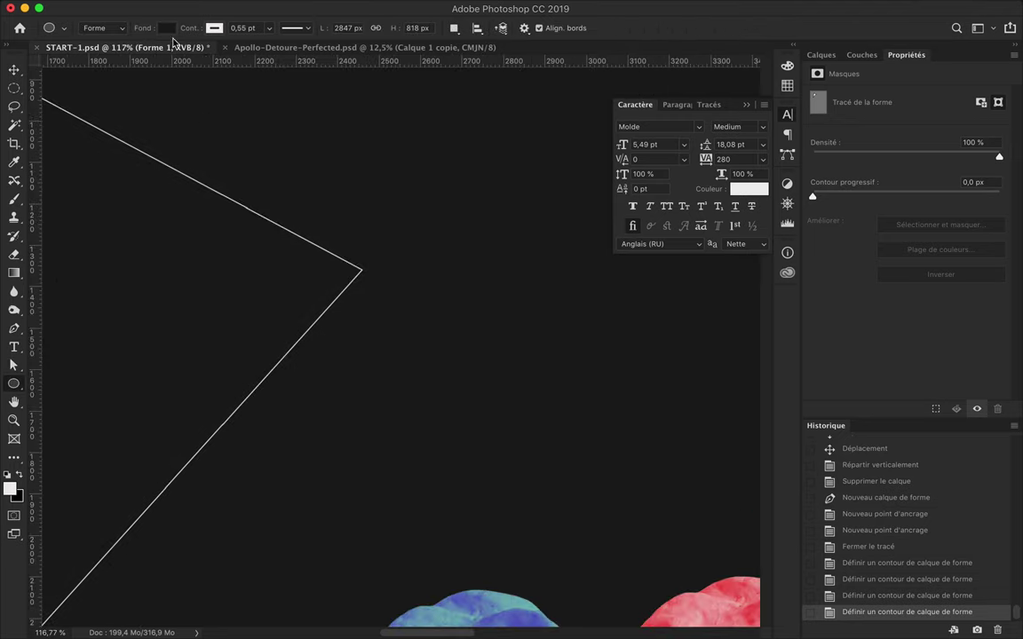
pyautogui.click(166, 28)
pyautogui.click(87, 100)
pyautogui.click(361, 270)
pyautogui.press('Escape')
pyautogui.hotkey('ctrl', 'z')
pyautogui.scroll(3, 361, 270)
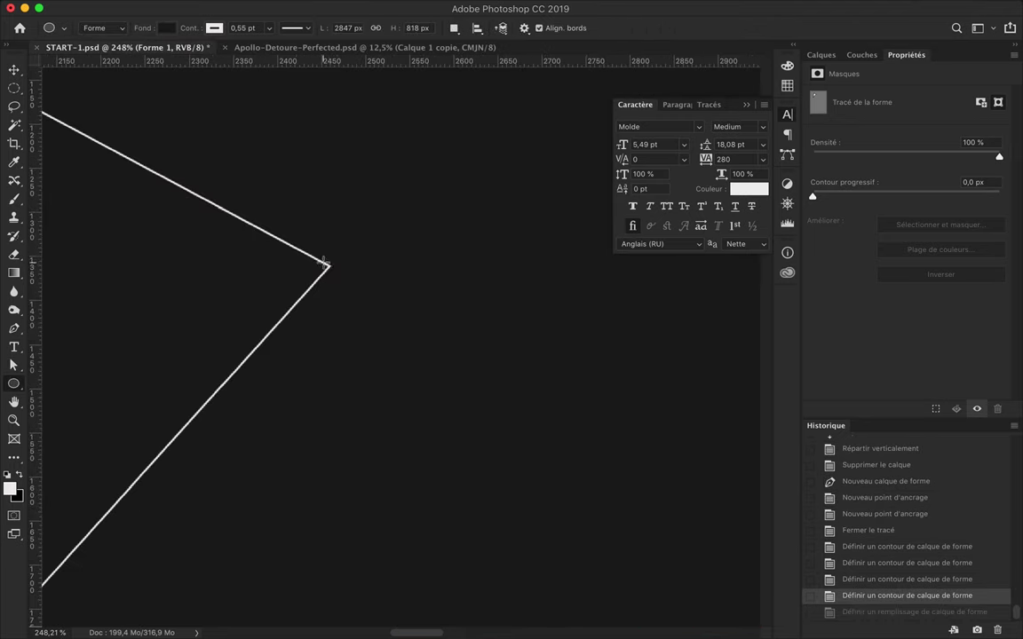
# Draw a 22 px circle on the triangle's right corner, filled white with no outline.
pyautogui.moveTo(346, 272); pyautogui.dragTo(383, 282)
pyautogui.press('v')
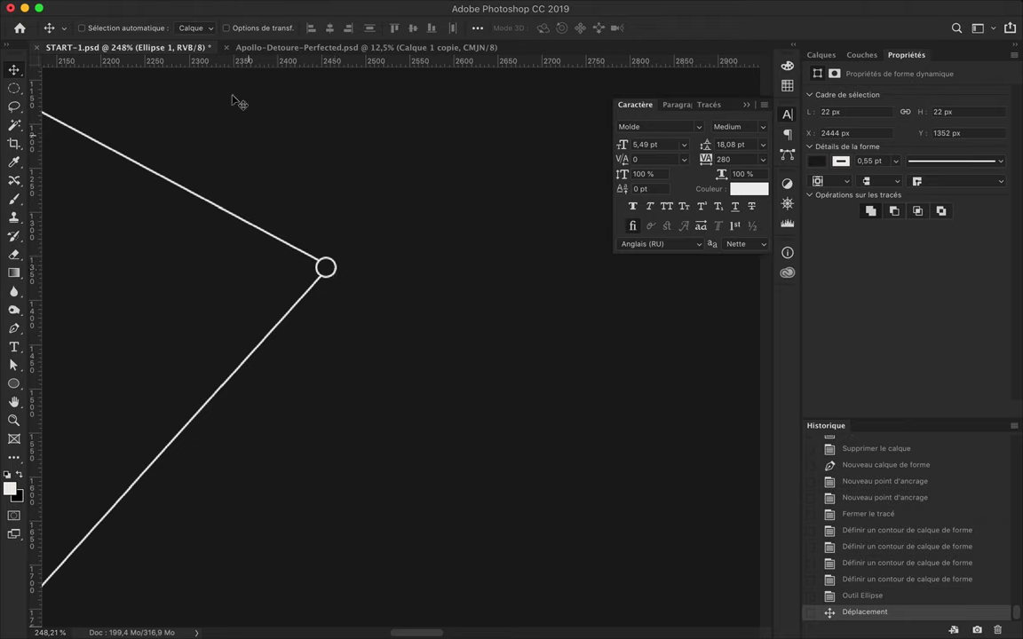
pyautogui.press('u')
pyautogui.click(210, 27)
pyautogui.click(194, 77)
pyautogui.click(159, 96)
# Place copies of the white dot on the triangle's top and bottom corners.
pyautogui.scroll(-5, 383, 331)
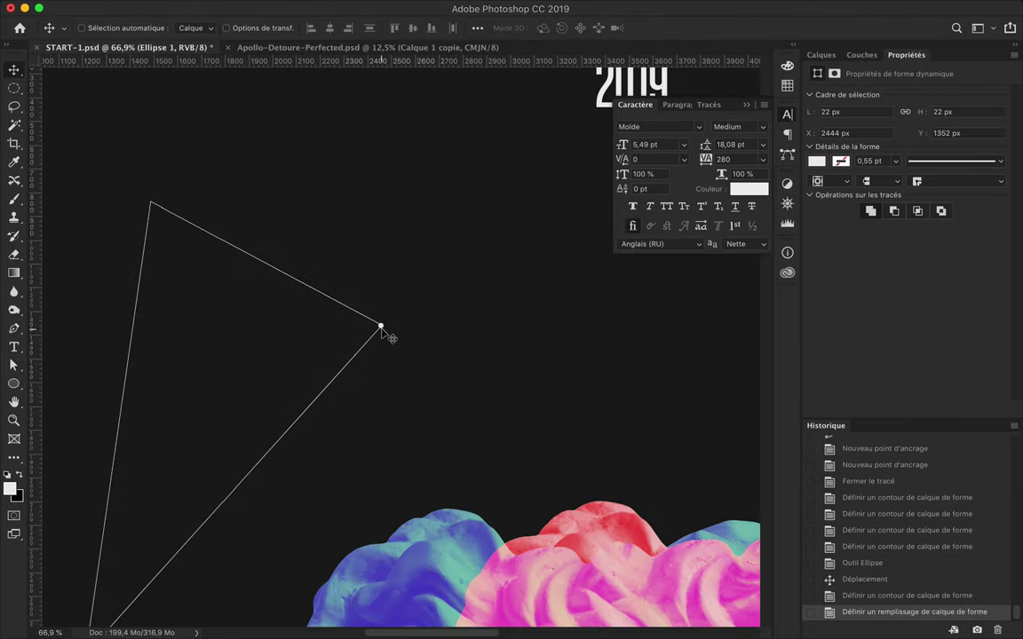
pyautogui.moveTo(159, 208); pyautogui.dragTo(153, 209)
pyautogui.scroll(3, 194, 296)
pyautogui.moveTo(201, 303); pyautogui.dragTo(216, 285)
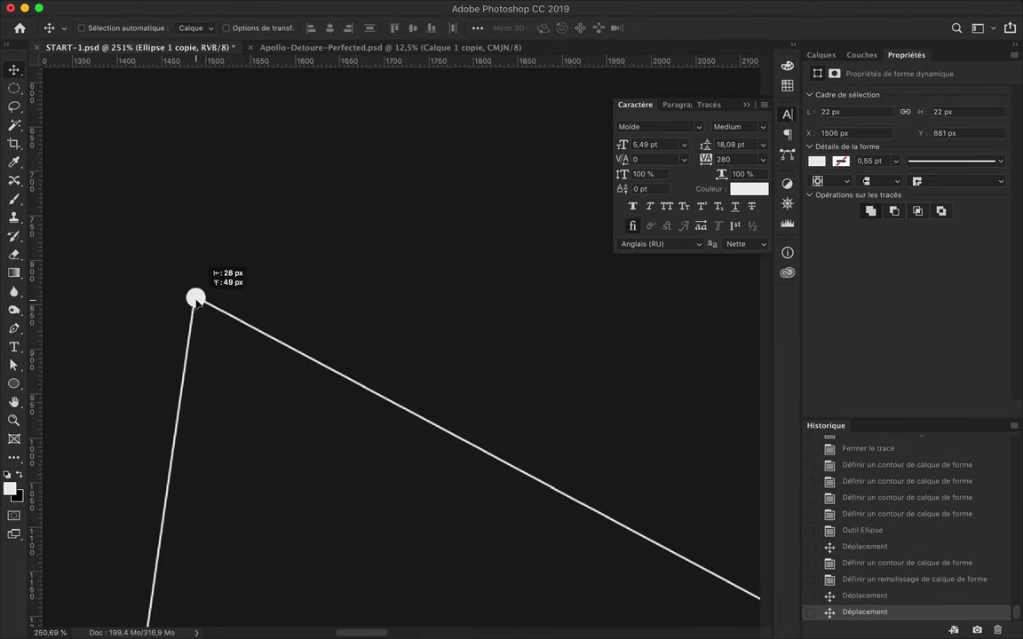
pyautogui.scroll(-3, 236, 268)
pyautogui.moveTo(333, 134); pyautogui.dragTo(310, 294)
pyautogui.scroll(-5, 311, 295)
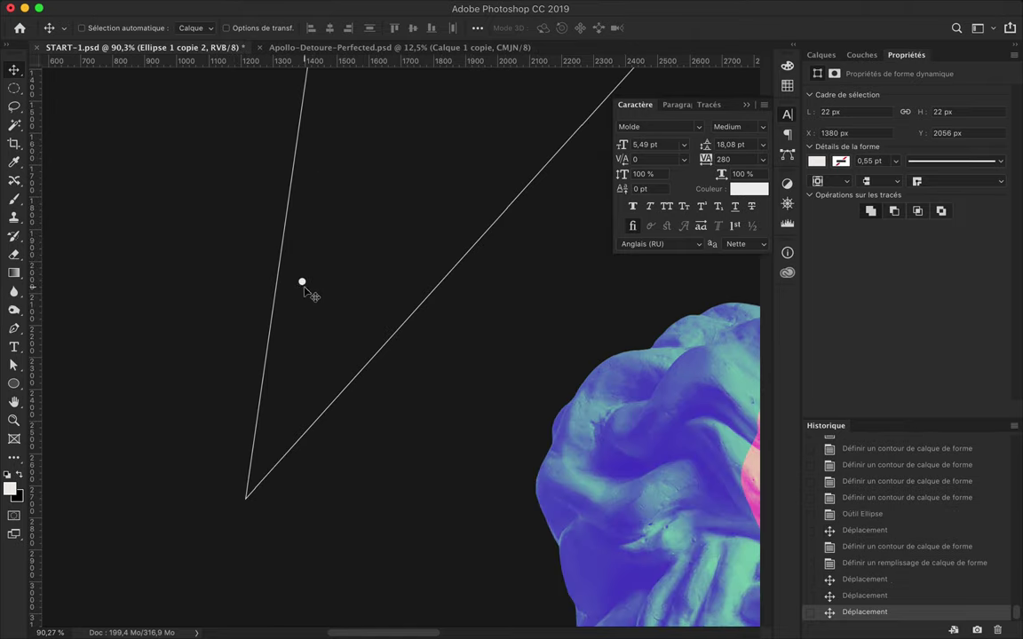
pyautogui.scroll(5, 247, 503)
pyautogui.moveTo(247, 502); pyautogui.dragTo(368, 484)
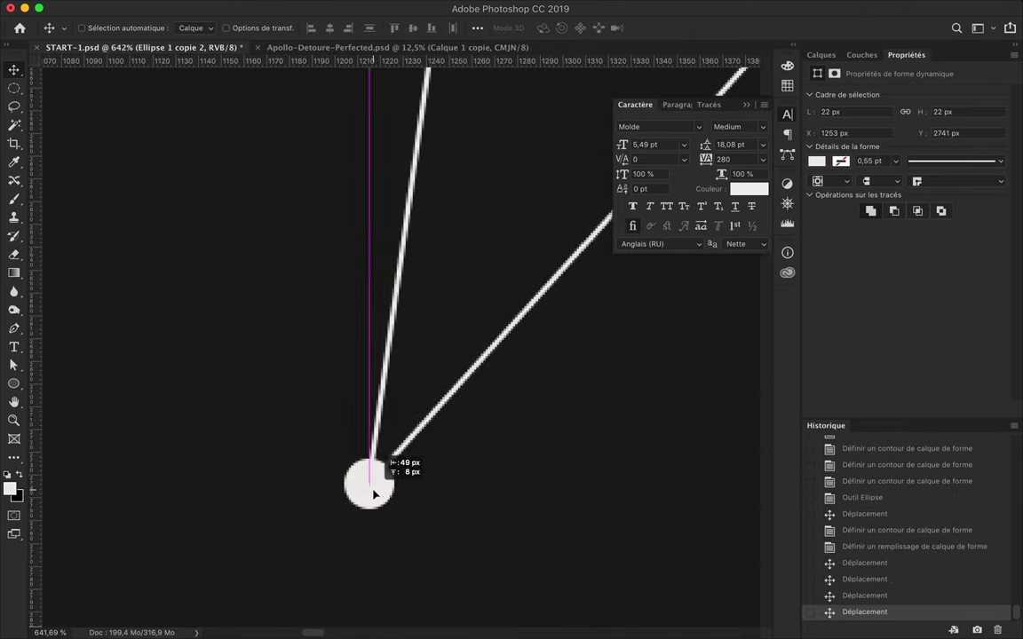
pyautogui.hotkey('ctrl', '0')
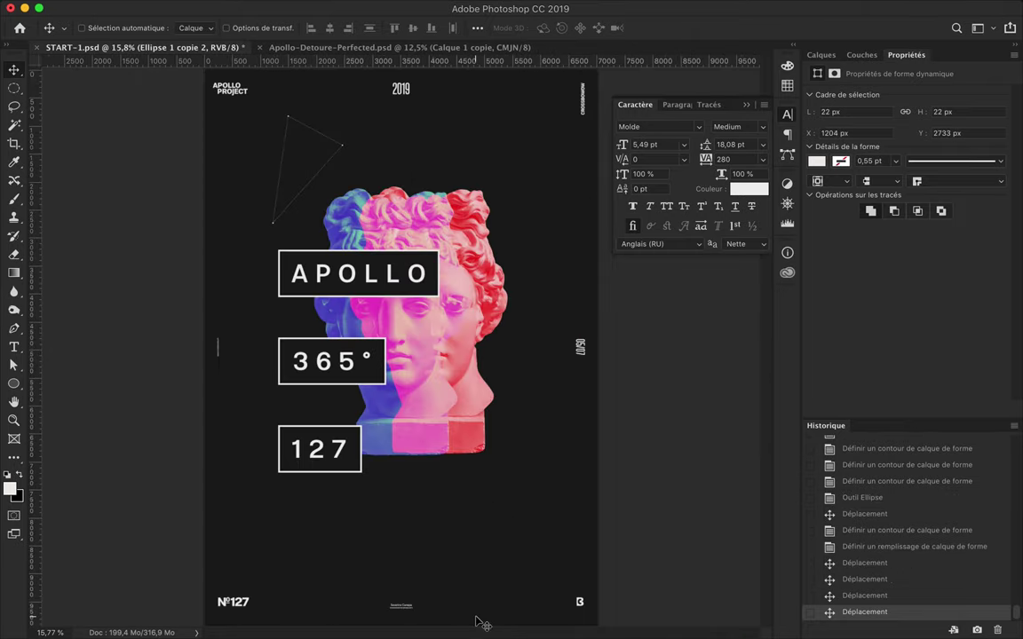
# Draw a closed five-point Pen shape in the lower right with no fill and a thin white stroke.
pyautogui.press('p')
pyautogui.click(405, 591)
pyautogui.click(358, 534)
pyautogui.click(491, 471)
pyautogui.click(539, 408)
pyautogui.click(626, 419)
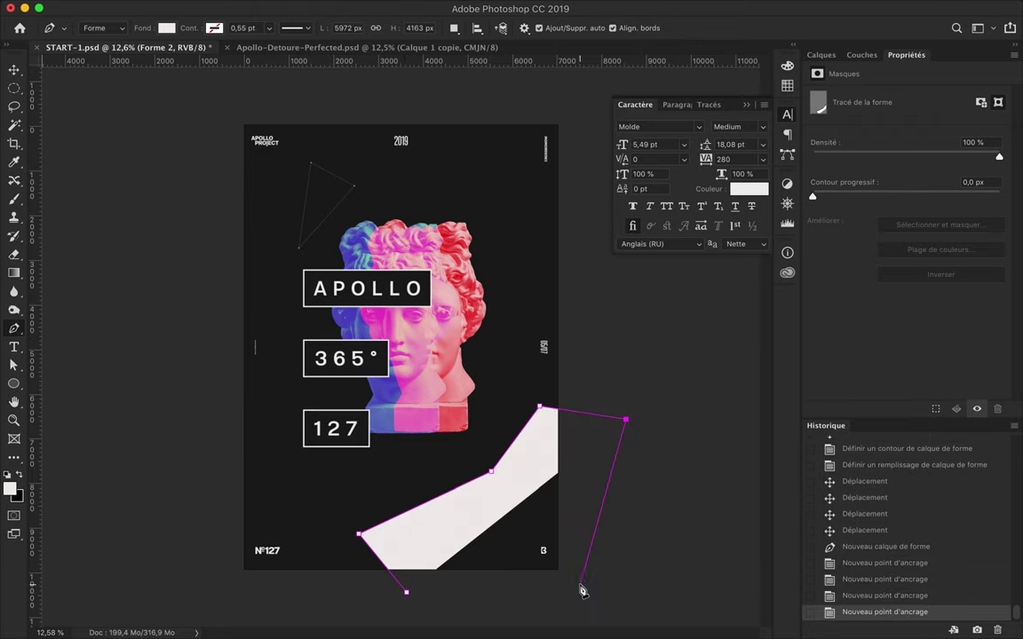
pyautogui.click(580, 584)
pyautogui.click(406, 592)
pyautogui.click(167, 27)
pyautogui.click(133, 55)
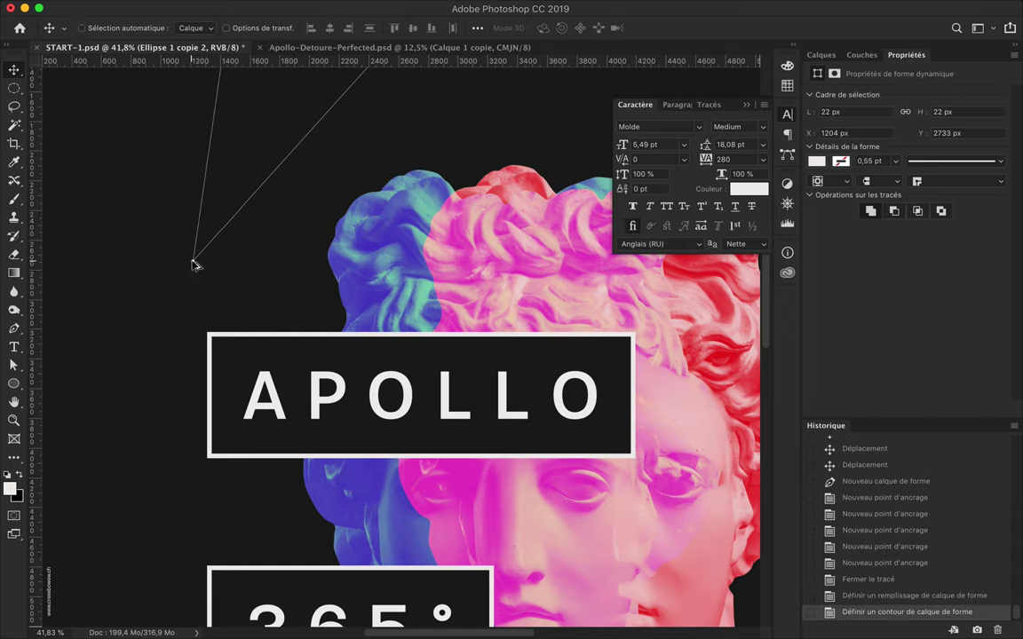
# Place copies of the small white circle onto the new shape's corners.
pyautogui.scroll(5, 476, 391)
pyautogui.scroll(-3, 423, 275)
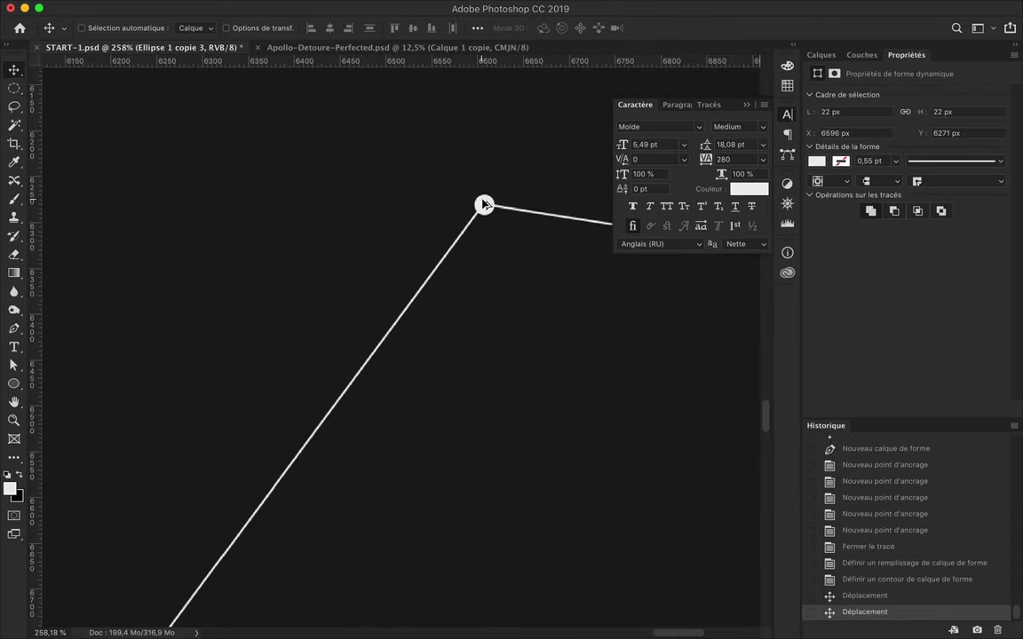
pyautogui.moveTo(484, 205); pyautogui.dragTo(404, 228)
pyautogui.scroll(3, 191, 537)
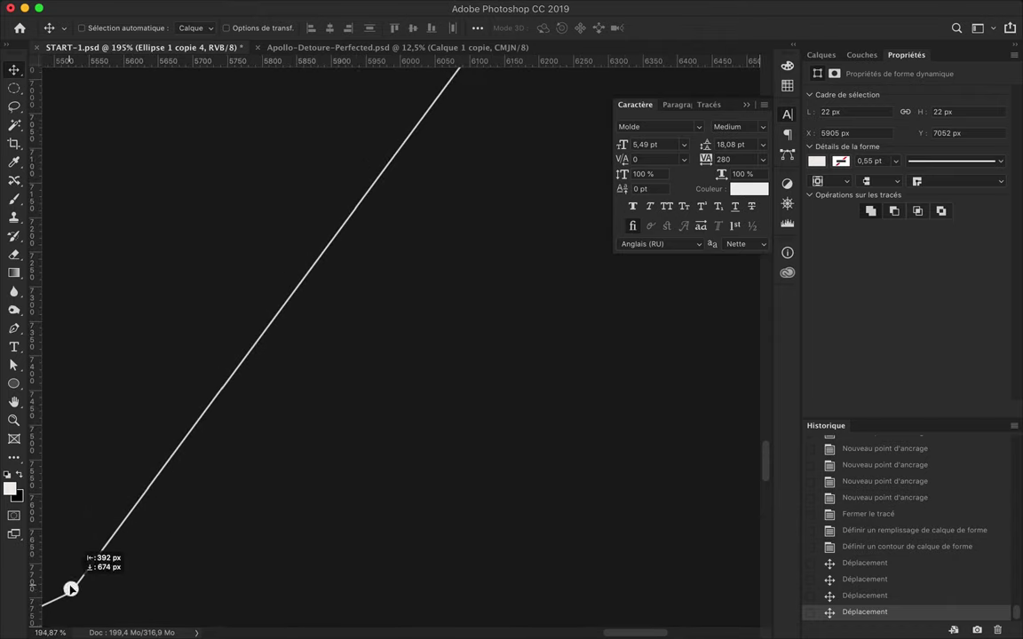
pyautogui.moveTo(71, 588); pyautogui.dragTo(75, 594)
pyautogui.scroll(-5, 76, 594)
pyautogui.moveTo(711, 293); pyautogui.dragTo(124, 556)
pyautogui.scroll(4, 125, 559)
pyautogui.scroll(2, 125, 560)
pyautogui.scroll(2, 125, 562)
pyautogui.moveTo(159, 524); pyautogui.dragTo(212, 434)
pyautogui.scroll(-5, 212, 434)
pyautogui.scroll(-3, 212, 434)
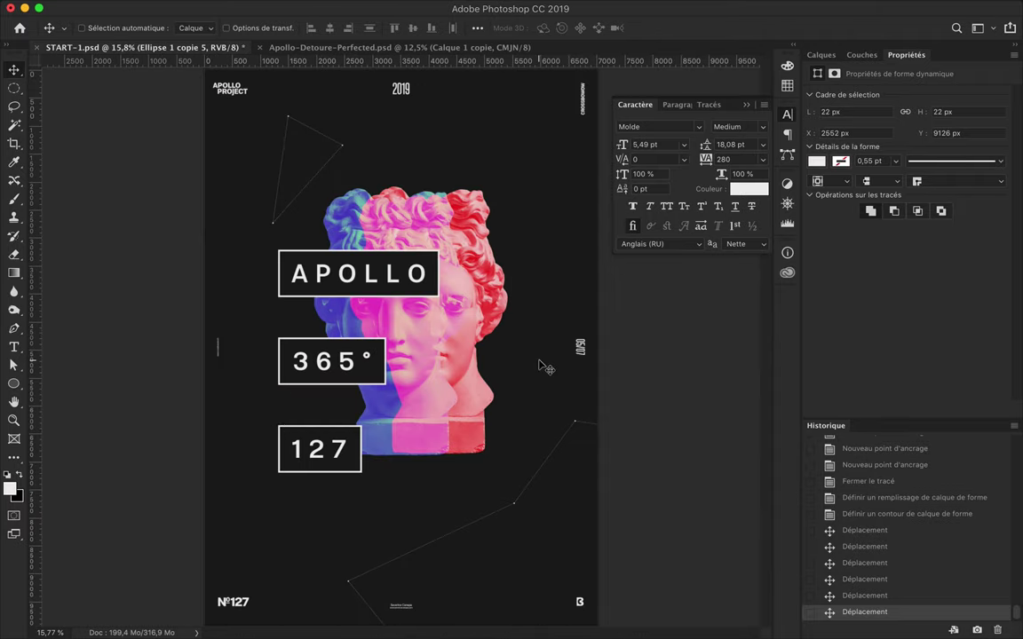
pyautogui.scroll(-1, 566, 364)
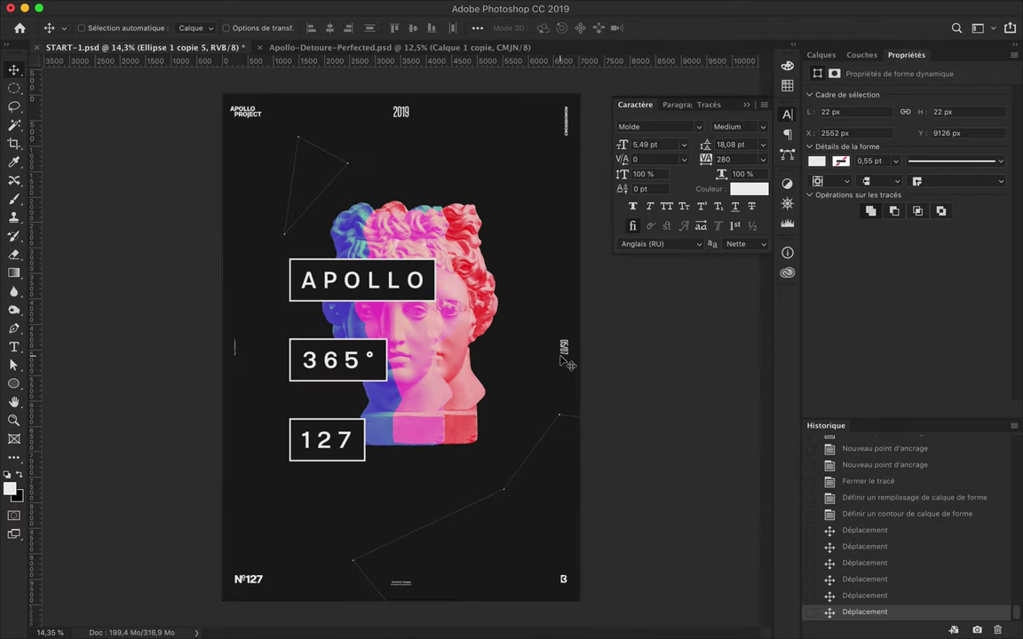
# Move the constellation layers above the Text group and shift the text labels down slightly.
pyautogui.click(821, 54)
pyautogui.click(879, 204)
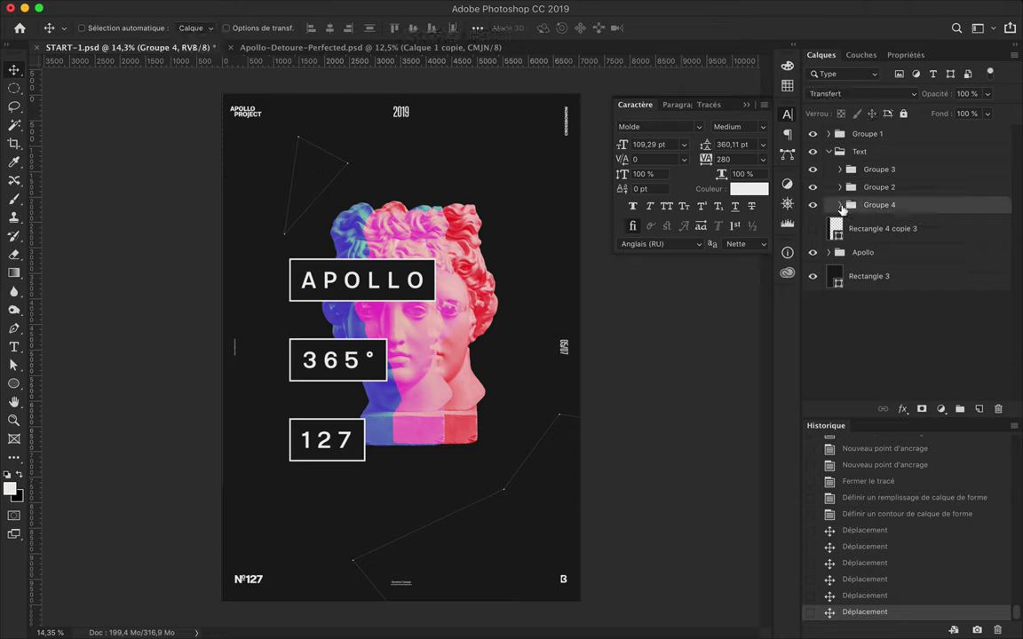
pyautogui.click(883, 228)
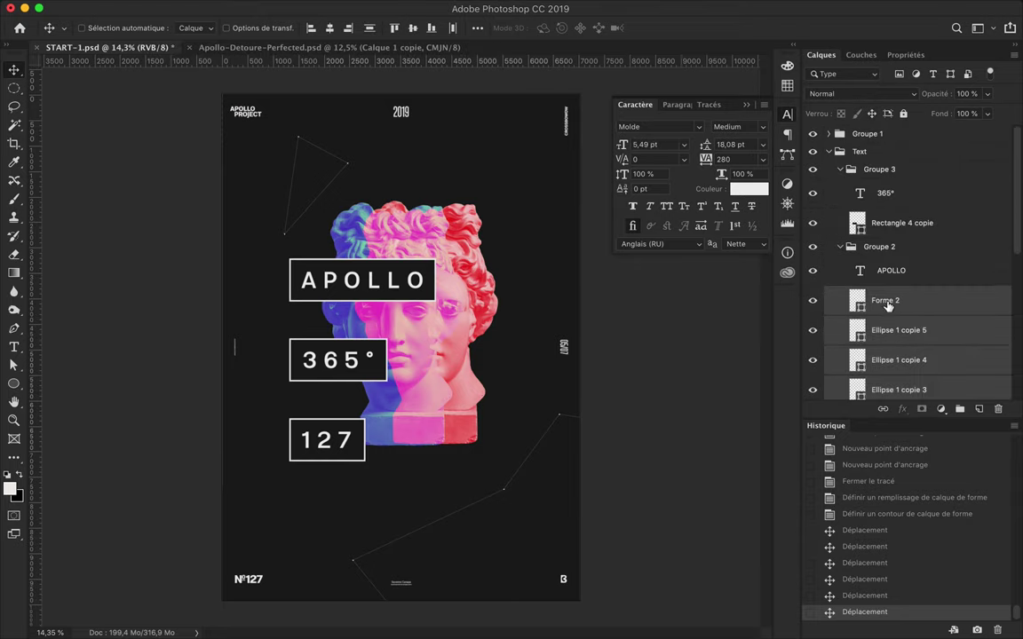
pyautogui.moveTo(887, 304); pyautogui.dragTo(841, 315)
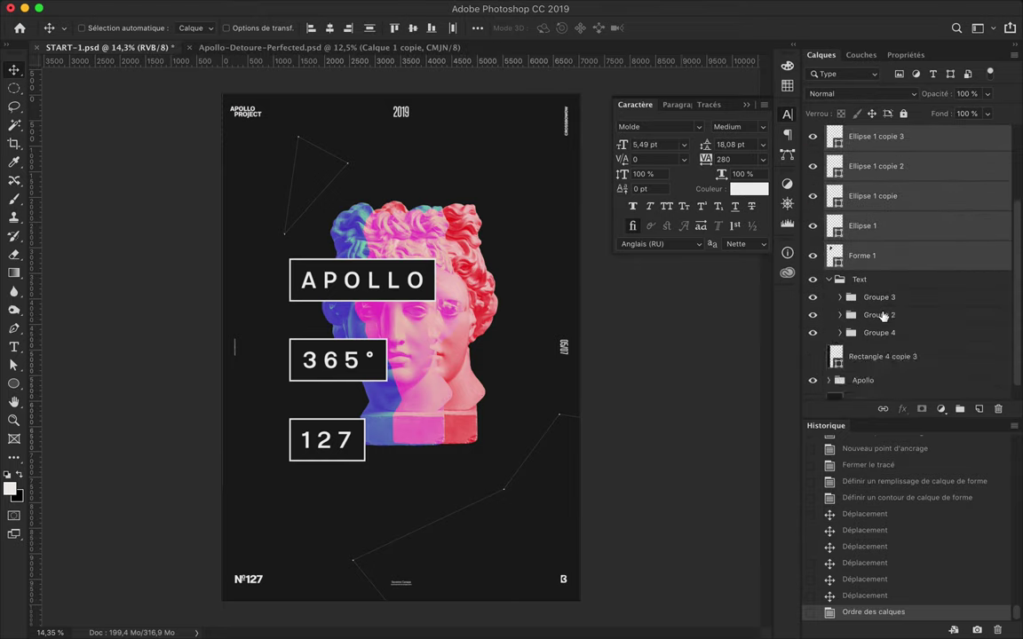
pyautogui.click(859, 279)
pyautogui.click(829, 256)
pyautogui.scroll(2, 402, 435)
pyautogui.moveTo(287, 344); pyautogui.dragTo(286, 367)
pyautogui.scroll(-2, 399, 355)
# Save the poster and drag the milky-way photo into START-1 as a new layer.
pyautogui.press('super+shift+s')
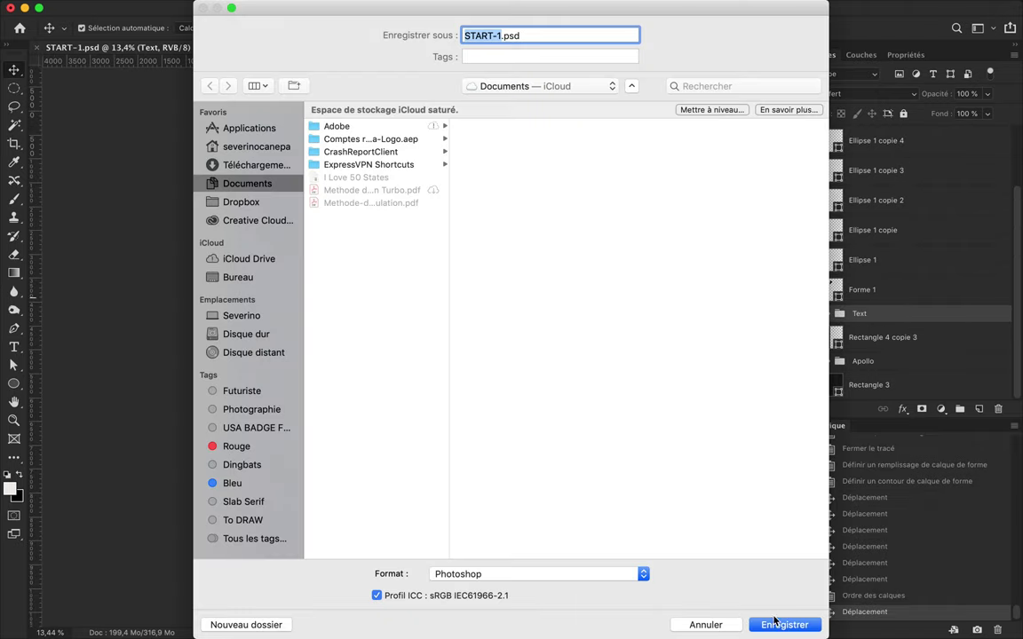
pyautogui.click(774, 624)
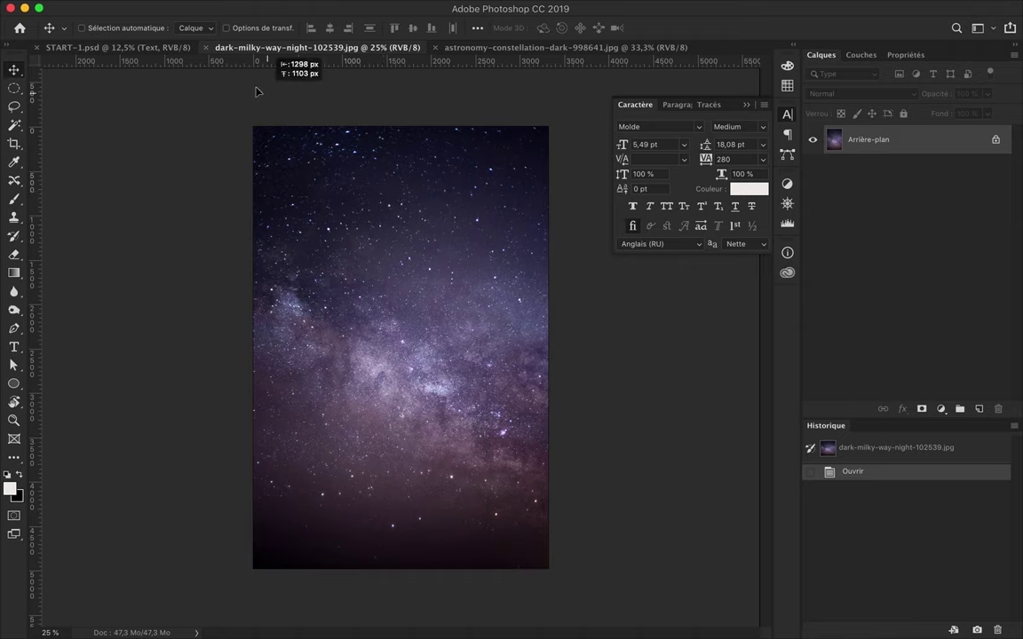
pyautogui.moveTo(289, 108)
pyautogui.mouseDown()
pyautogui.moveTo(372, 244)
pyautogui.moveTo(398, 328)
pyautogui.mouseUp()
pyautogui.press('super+t')
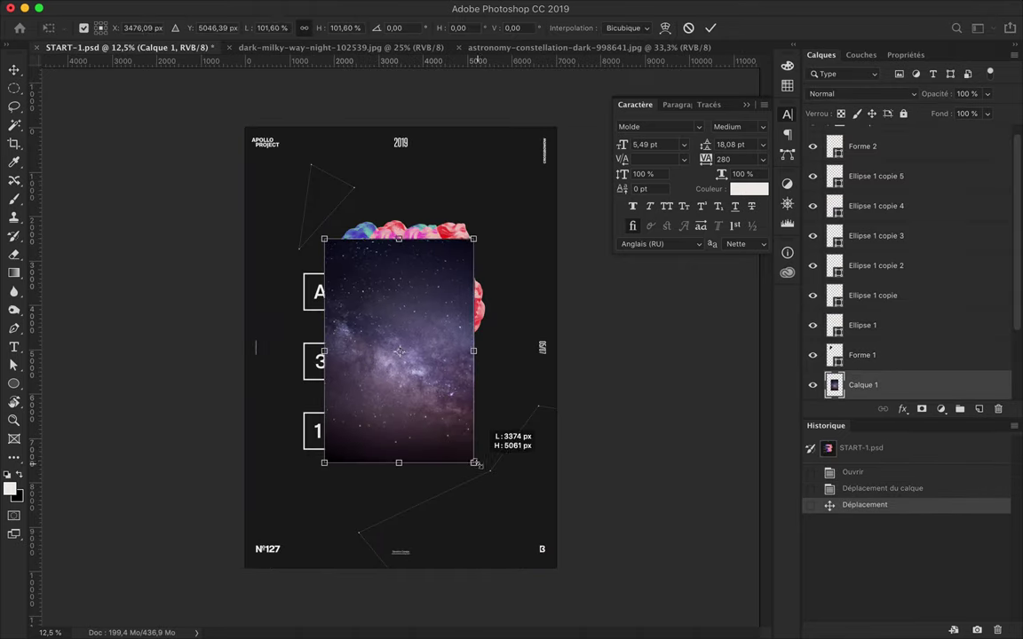
# Scale up the milky-way photo, place Calque 1 above Rectangle 3, and blend it Densité couleur -.
pyautogui.moveTo(472, 460); pyautogui.dragTo(523, 517)
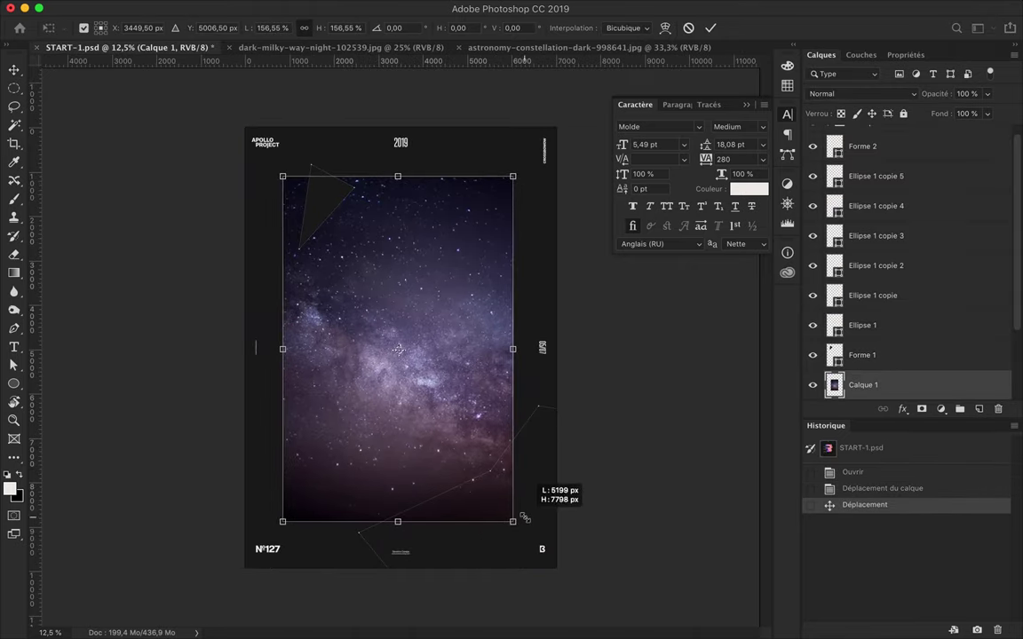
pyautogui.press('Return')
pyautogui.moveTo(406, 277); pyautogui.dragTo(408, 277)
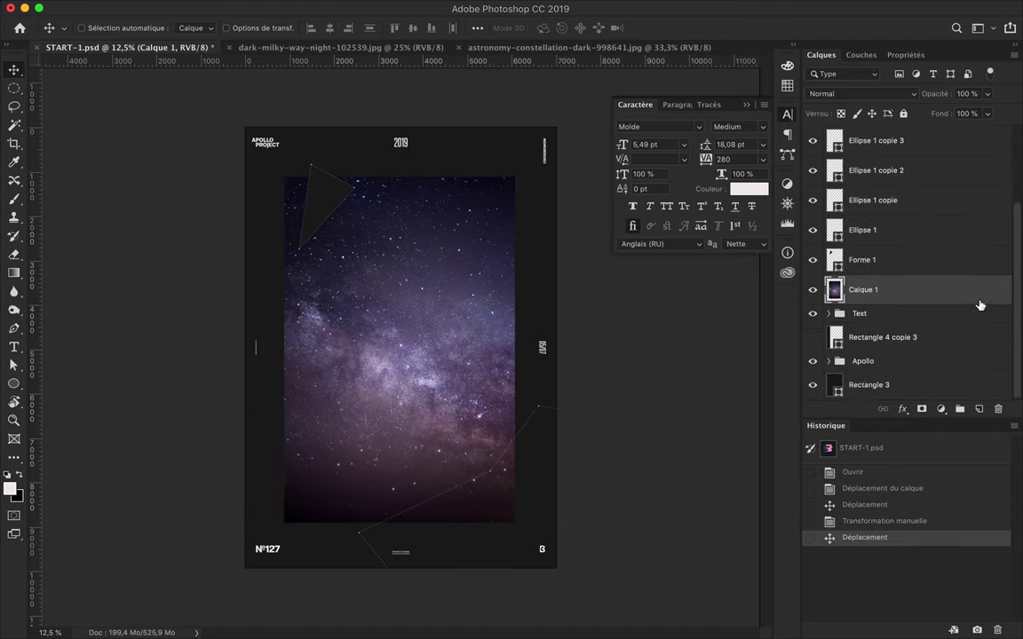
pyautogui.moveTo(976, 329); pyautogui.dragTo(918, 377)
pyautogui.scroll(2, 402, 346)
pyautogui.click(861, 93)
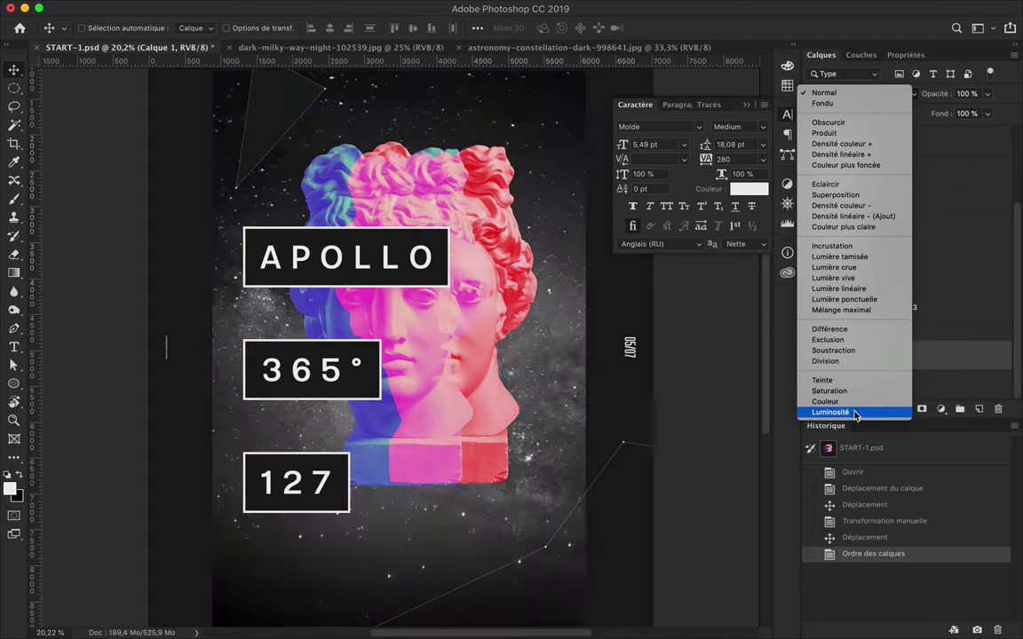
pyautogui.click(841, 205)
pyautogui.hotkey('ctrl', '0')
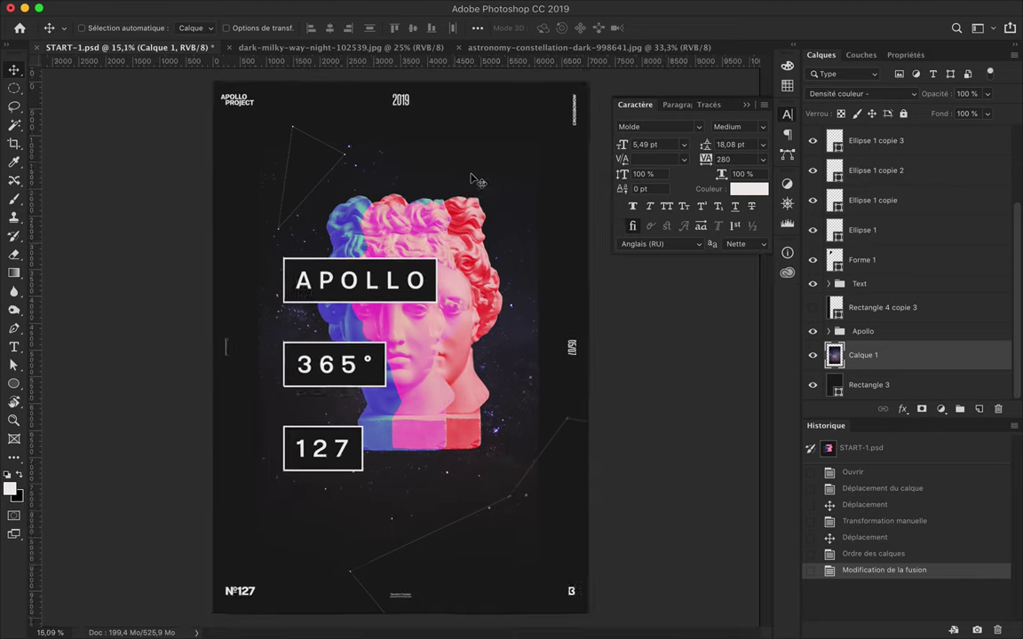
# Discard a trial layer mask, then feather the star layer's selection by 800 px.
pyautogui.click(921, 409)
pyautogui.scroll(1, 400, 345)
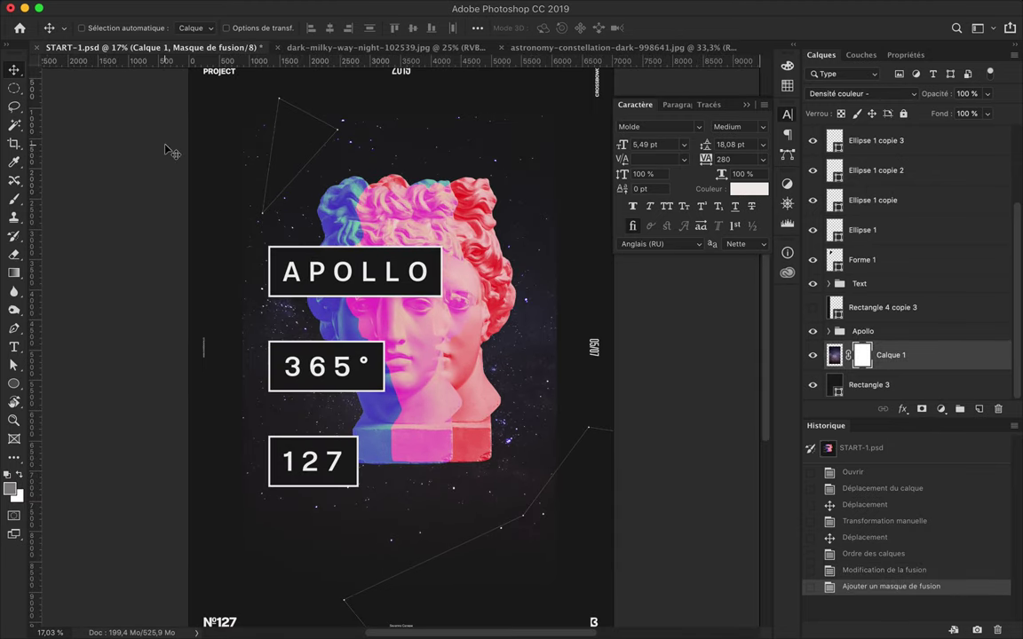
pyautogui.click(859, 566)
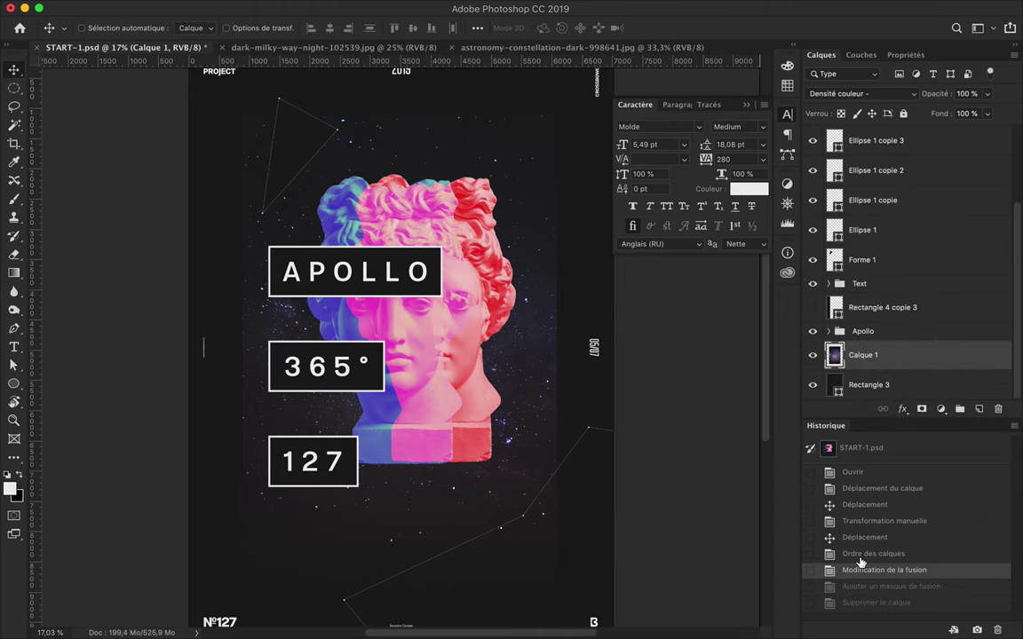
pyautogui.hotkey('ctrl', 'shift', 'd')
pyautogui.click(400, 7)
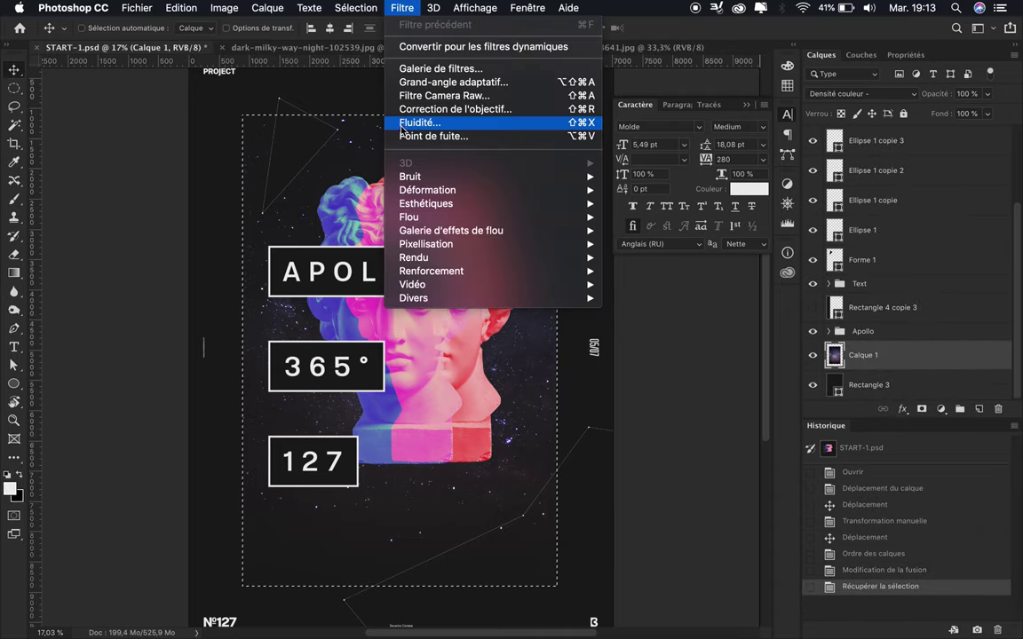
pyautogui.click(576, 266)
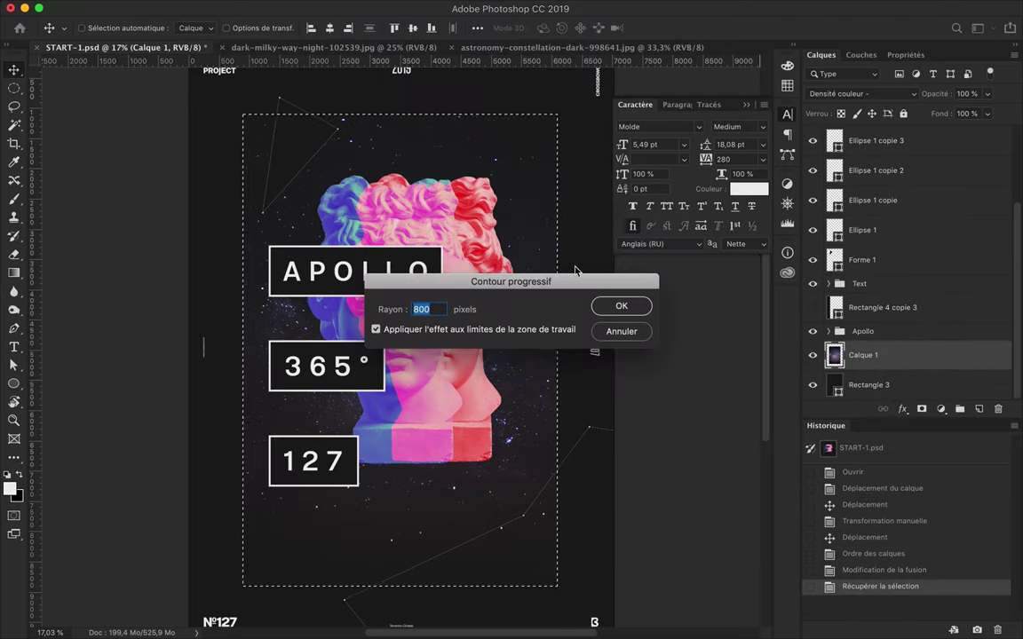
pyautogui.click(622, 306)
# Invert the feathered selection, delete the star layer's outer area, and deselect.
pyautogui.hotkey('ctrl', 'shift', 'i')
pyautogui.press('Delete')
pyautogui.press('Delete')
pyautogui.press('Delete')
pyautogui.press('m')
pyautogui.hotkey('ctrl', 'd')
pyautogui.press('v')
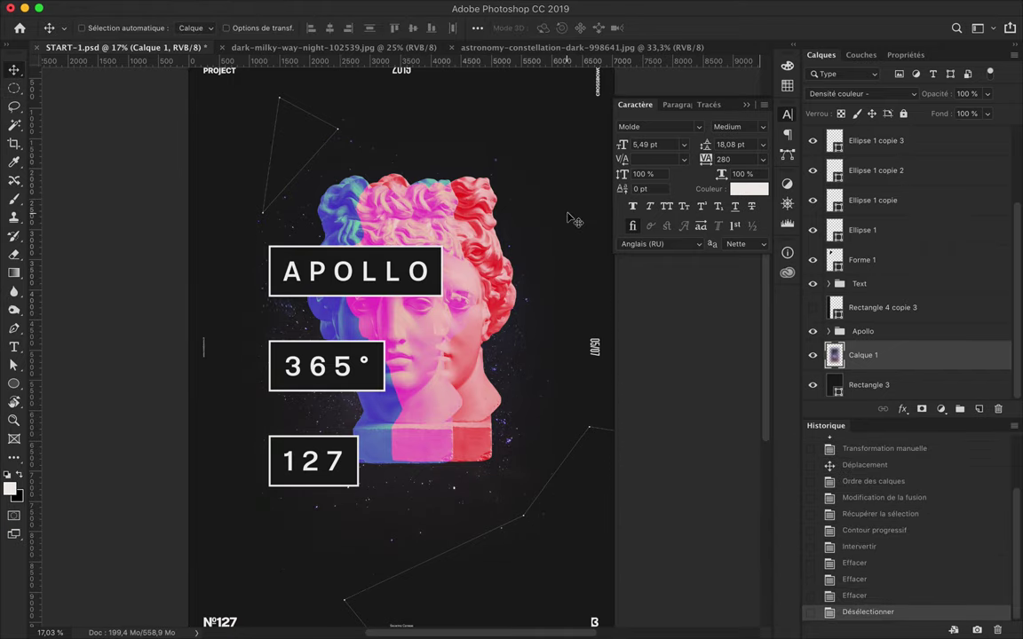
pyautogui.scroll(3, 571, 219)
pyautogui.scroll(4, 546, 208)
pyautogui.scroll(2, 543, 205)
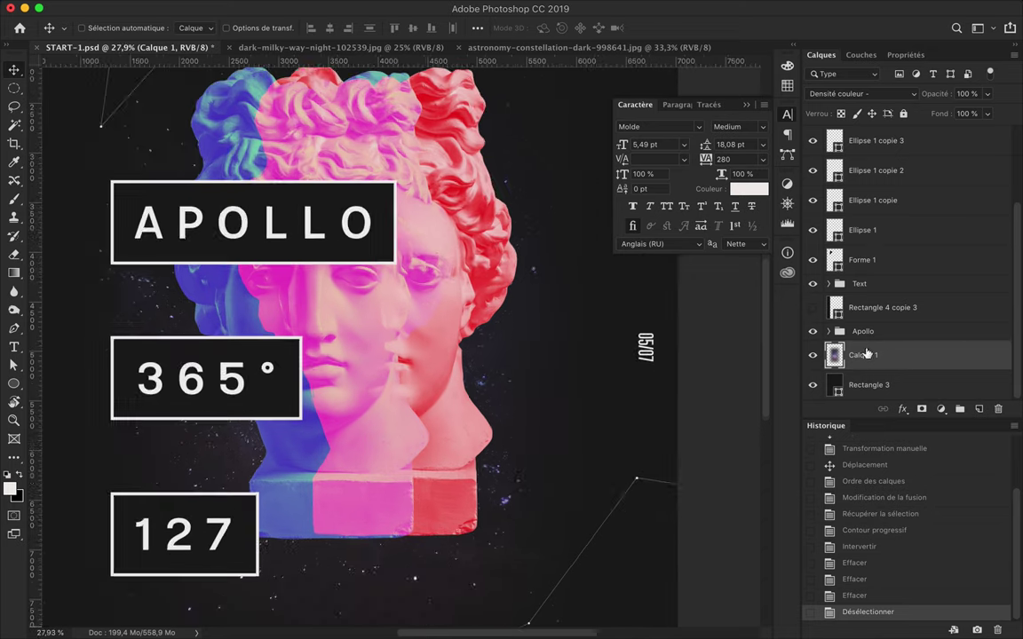
# Blend the star layer in Densité linéaire (Ajout) and clear its feathered edges again.
pyautogui.click(861, 94)
pyautogui.click(852, 103)
pyautogui.hotkey('ctrl', 'shift', 'd')
pyautogui.press('Delete')
pyautogui.hotkey('ctrl', 'z')
pyautogui.hotkey('ctrl', 'shift', 'i')
pyautogui.press('Delete')
pyautogui.press('Delete')
pyautogui.hotkey('ctrl', 'd')
pyautogui.scroll(-3, 577, 368)
# Switch the star layer's blend mode to Densité couleur -.
pyautogui.click(861, 93)
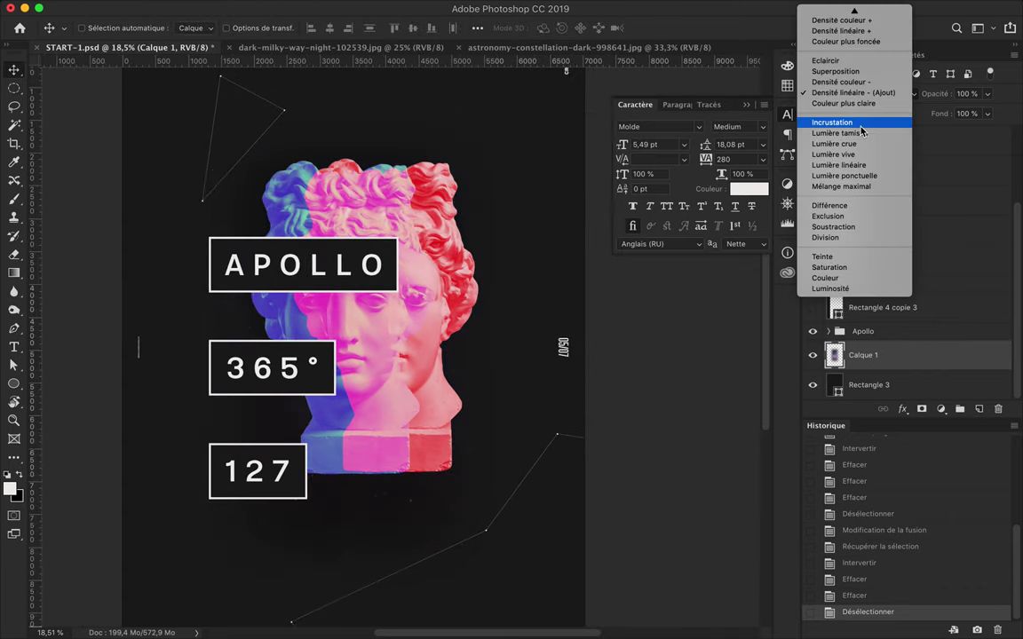
pyautogui.click(857, 82)
pyautogui.scroll(5, 577, 312)
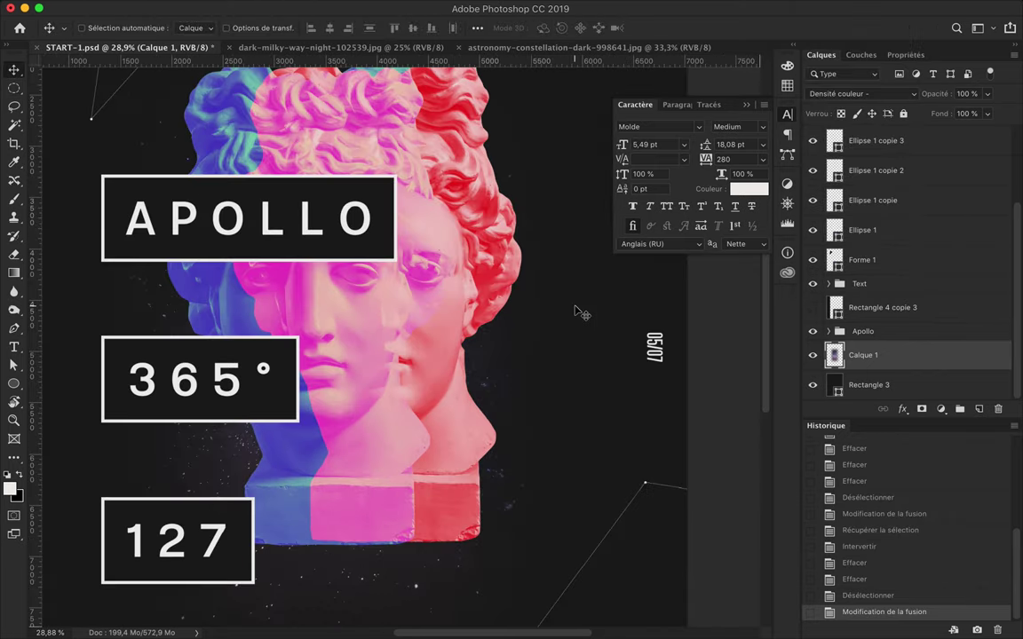
pyautogui.scroll(-2, 582, 310)
pyautogui.scroll(-2, 581, 311)
pyautogui.scroll(-2, 582, 311)
pyautogui.scroll(-2, 622, 320)
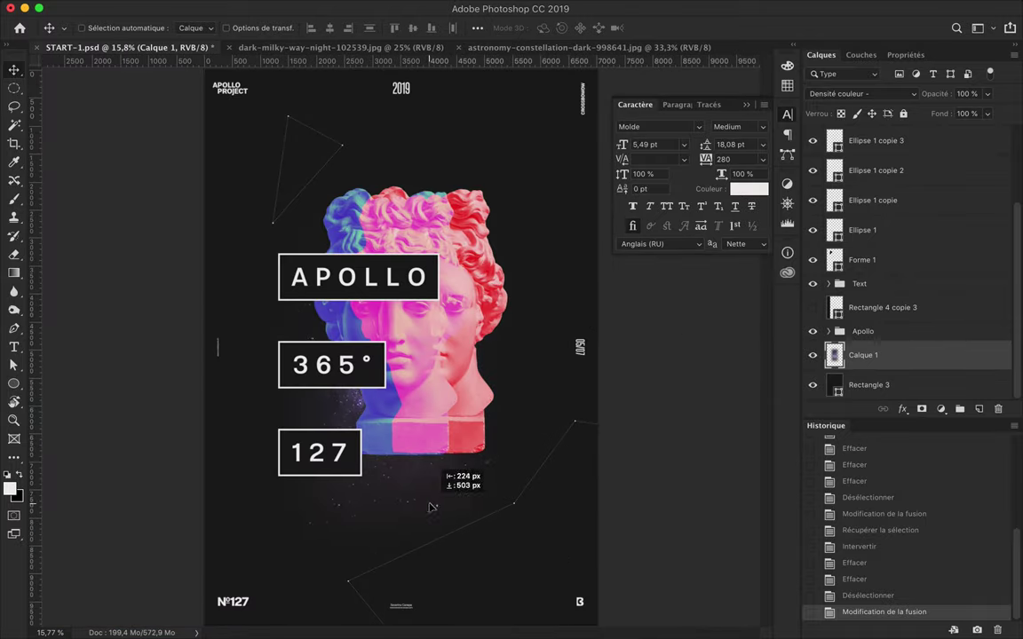
# Reposition the star layer, try it above the Apollo group in Densité couleur +, then move it back.
pyautogui.moveTo(432, 508); pyautogui.dragTo(402, 410)
pyautogui.moveTo(860, 356); pyautogui.dragTo(869, 319)
pyautogui.moveTo(453, 368); pyautogui.dragTo(466, 337)
pyautogui.click(861, 93)
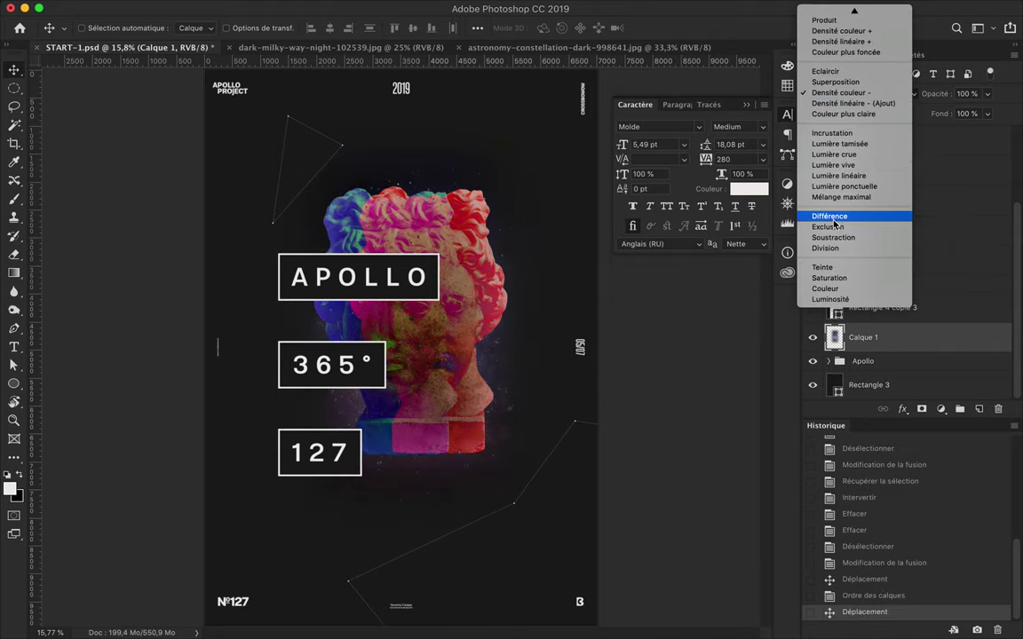
pyautogui.click(839, 36)
pyautogui.moveTo(862, 338); pyautogui.dragTo(879, 369)
# Stretch the star layer downward and set it back to Densité couleur -.
pyautogui.hotkey('ctrl', 't')
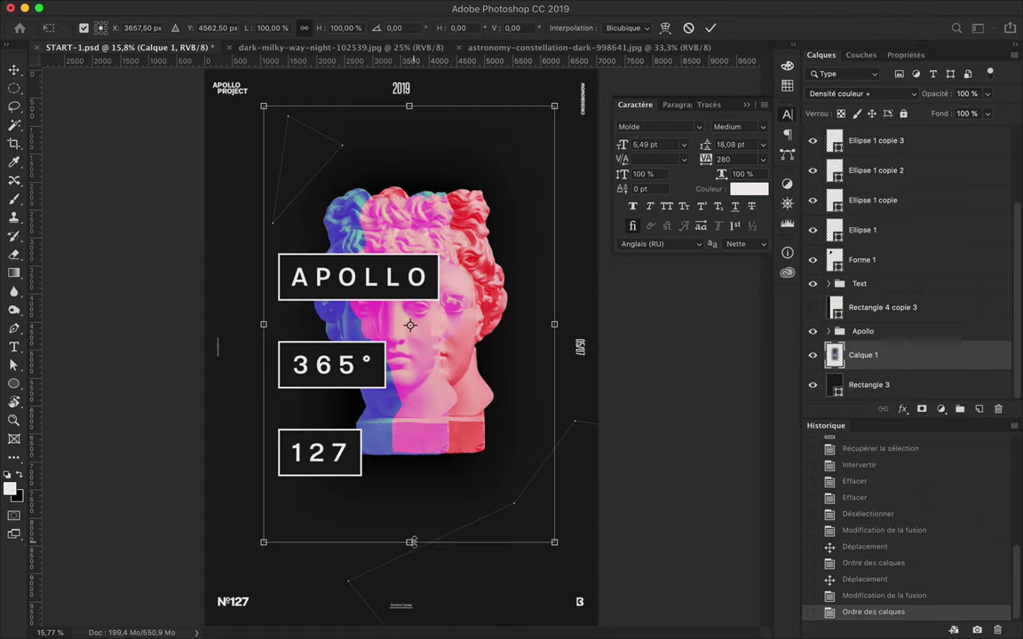
pyautogui.moveTo(409, 543); pyautogui.dragTo(408, 566)
pyautogui.press('Return')
pyautogui.click(897, 94)
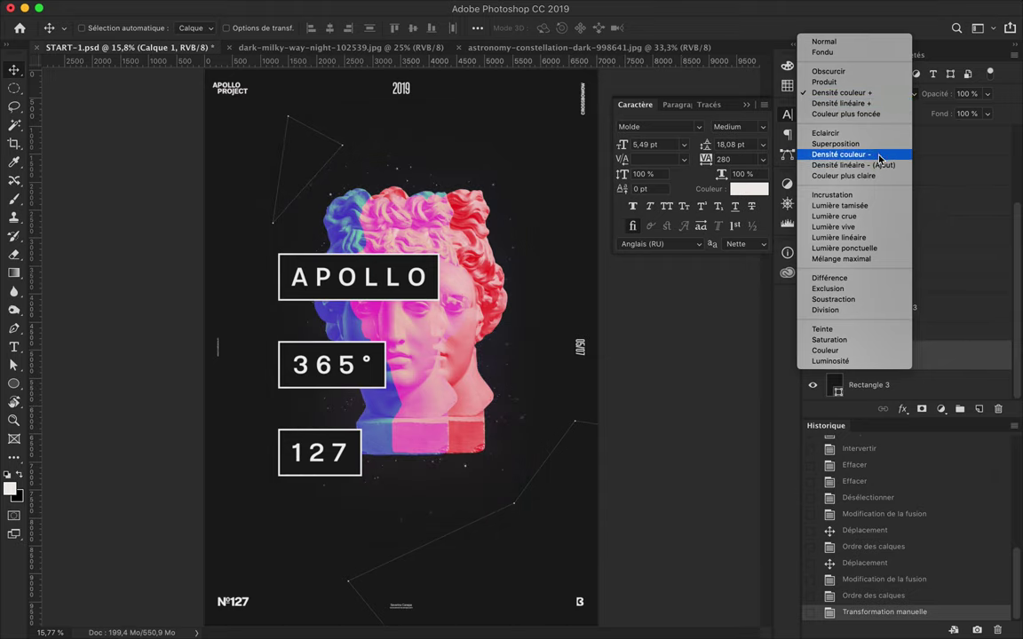
pyautogui.click(840, 154)
pyautogui.moveTo(498, 193); pyautogui.dragTo(498, 195)
pyautogui.scroll(1, 863, 337)
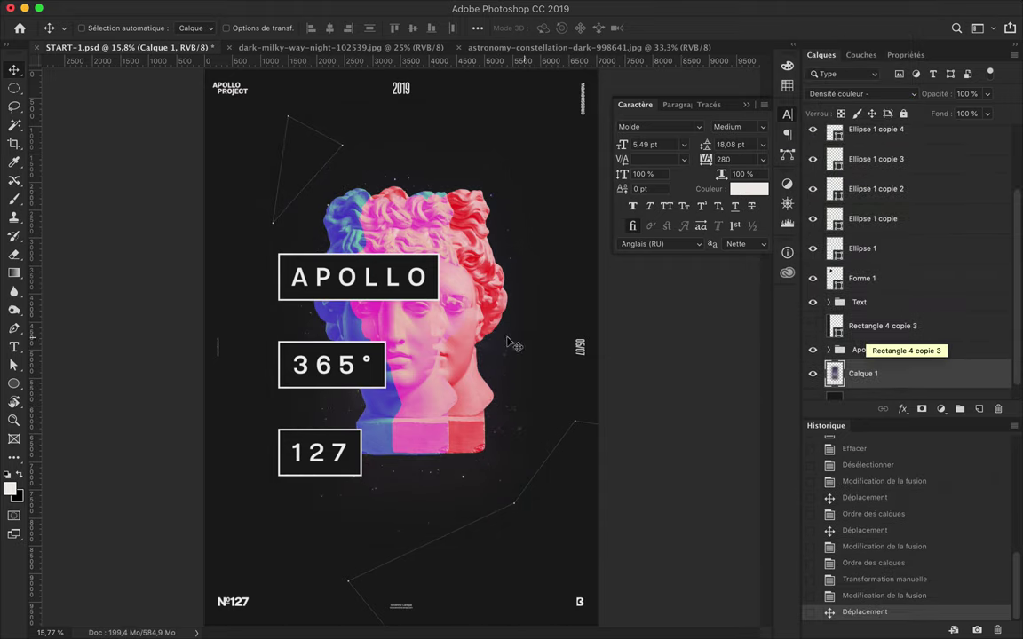
pyautogui.scroll(5, 503, 343)
pyautogui.scroll(-3, 502, 342)
pyautogui.scroll(-1, 503, 343)
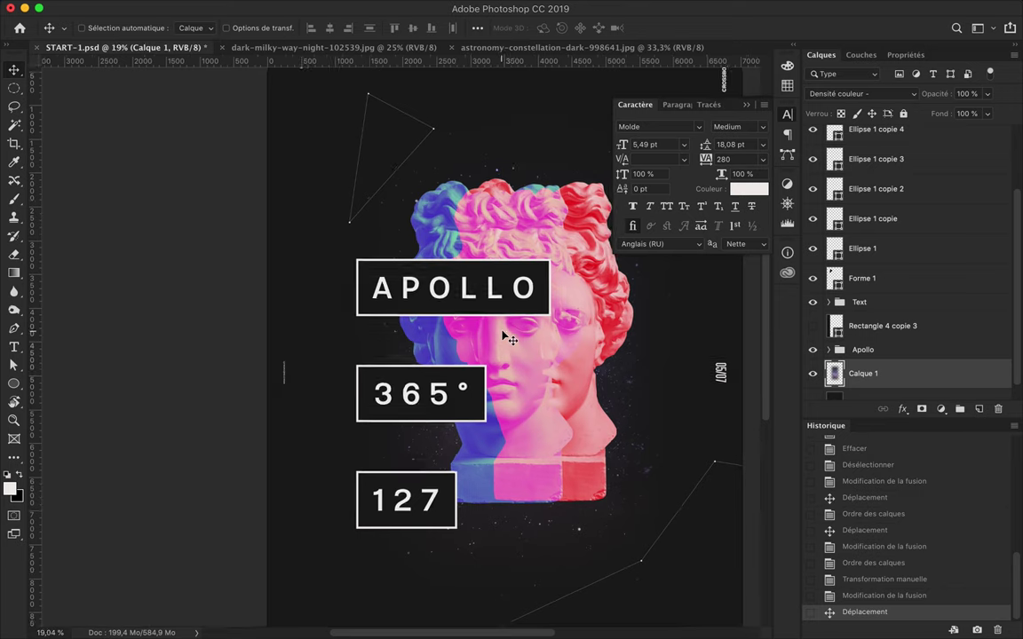
pyautogui.scroll(-1, 503, 342)
# Shrink the star layer slightly, try and cancel enlarging the Apollo busts, and reselect the star layer.
pyautogui.hotkey('ctrl', 't')
pyautogui.moveTo(373, 100); pyautogui.dragTo(373, 132)
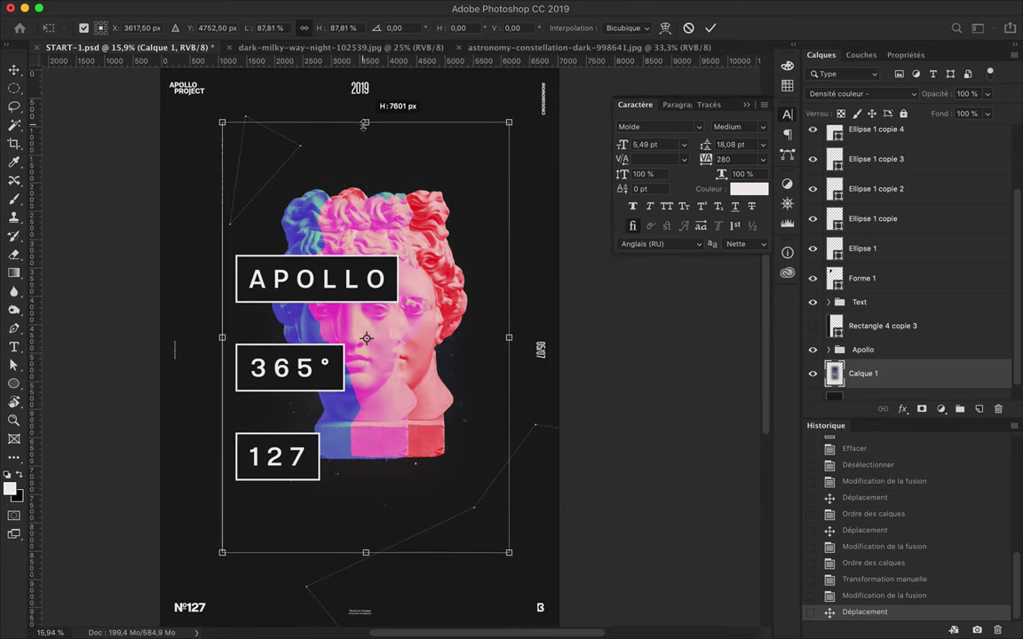
pyautogui.press('Return')
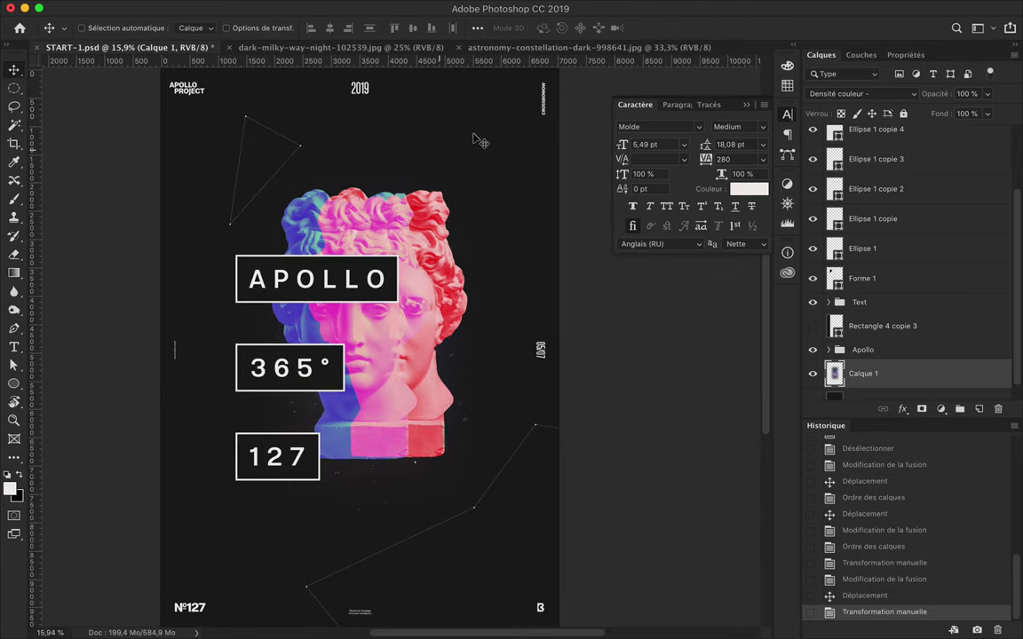
pyautogui.scroll(-1, 503, 184)
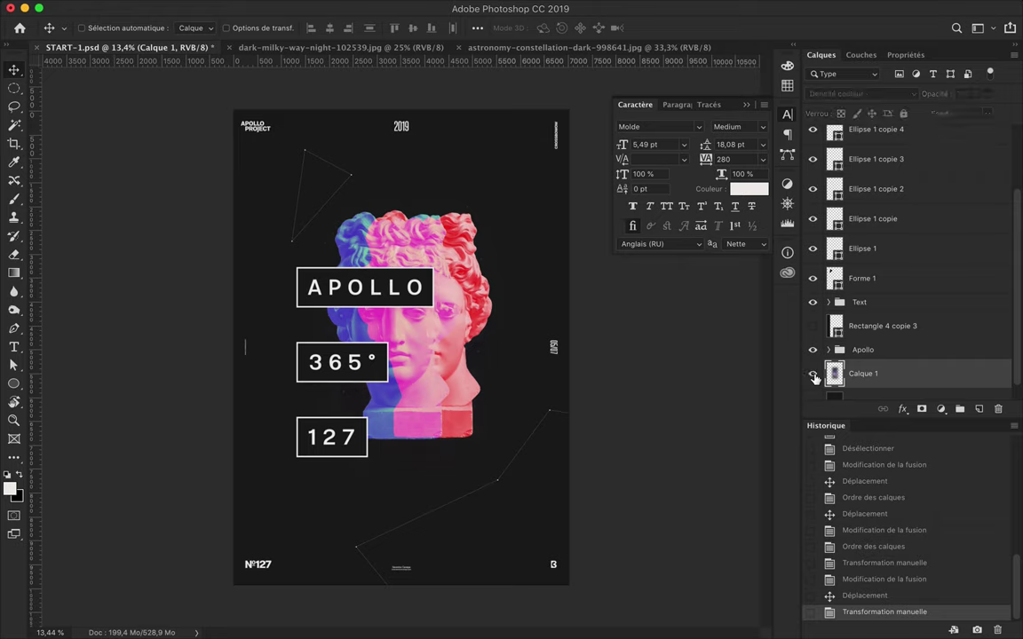
pyautogui.click(861, 349)
pyautogui.hotkey('ctrl', 't')
pyautogui.moveTo(407, 388); pyautogui.dragTo(415, 408)
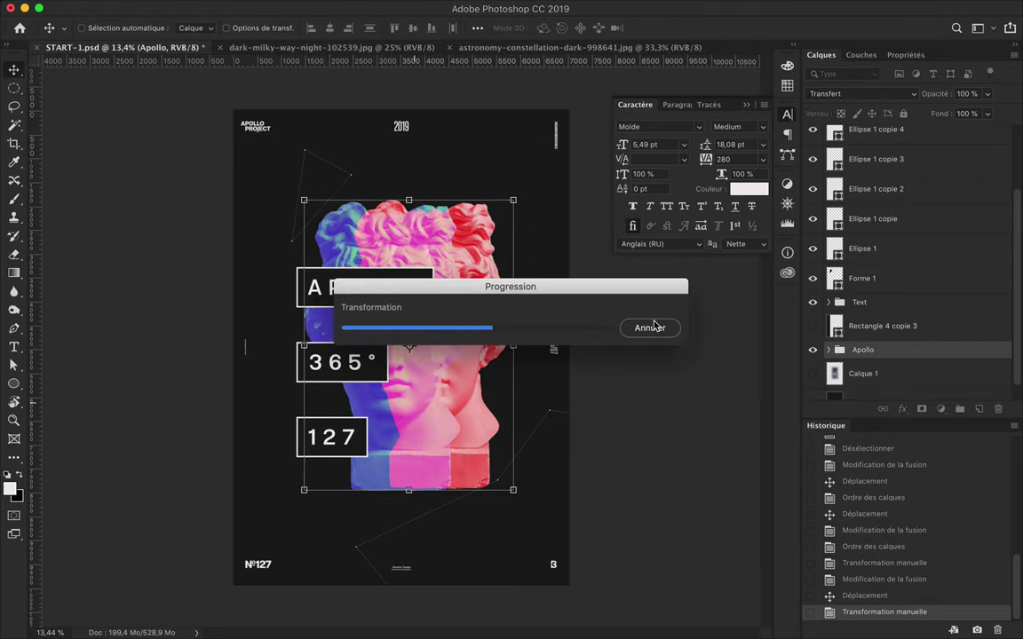
pyautogui.click(654, 327)
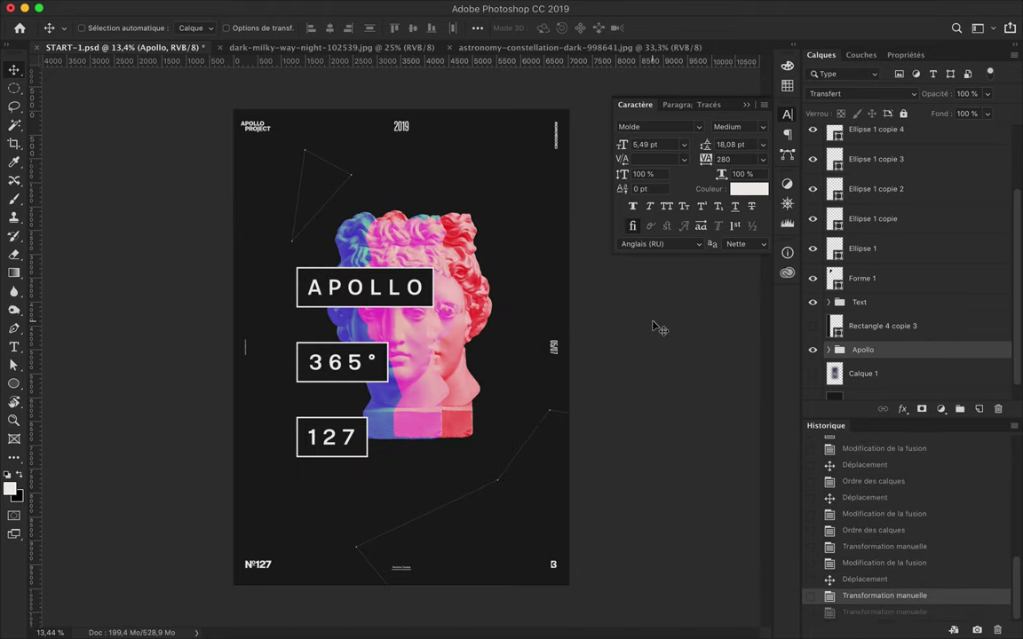
pyautogui.click(812, 377)
pyautogui.scroll(5, 407, 386)
# Add a Levels adjustment with black input 31, clipped to the Calque 1 star layer.
pyautogui.click(940, 408)
pyautogui.click(888, 481)
pyautogui.moveTo(830, 203); pyautogui.dragTo(851, 206)
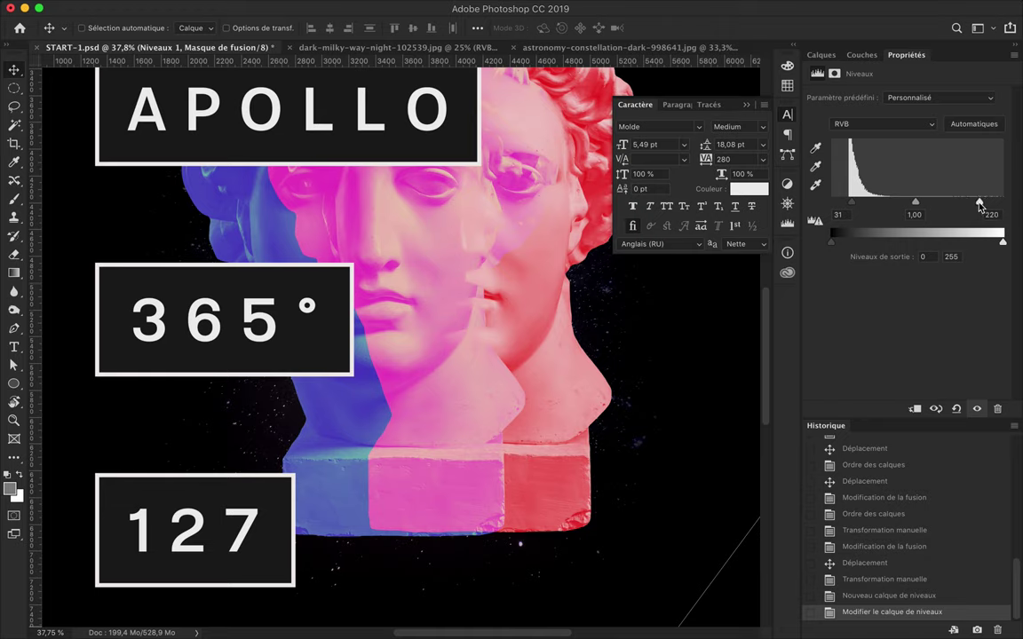
pyautogui.click(821, 55)
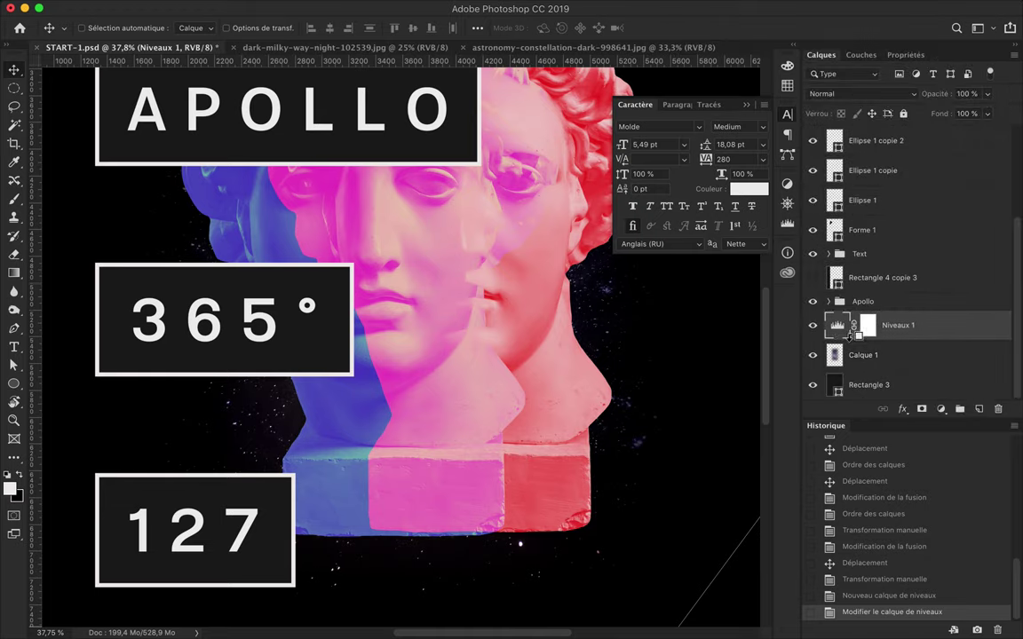
pyautogui.keyDown('alt'); pyautogui.click(890, 340); pyautogui.keyUp('alt')
# Add a Hue/Saturation adjustment with hue shifted to -109, clipped to Calque 1.
pyautogui.click(940, 408)
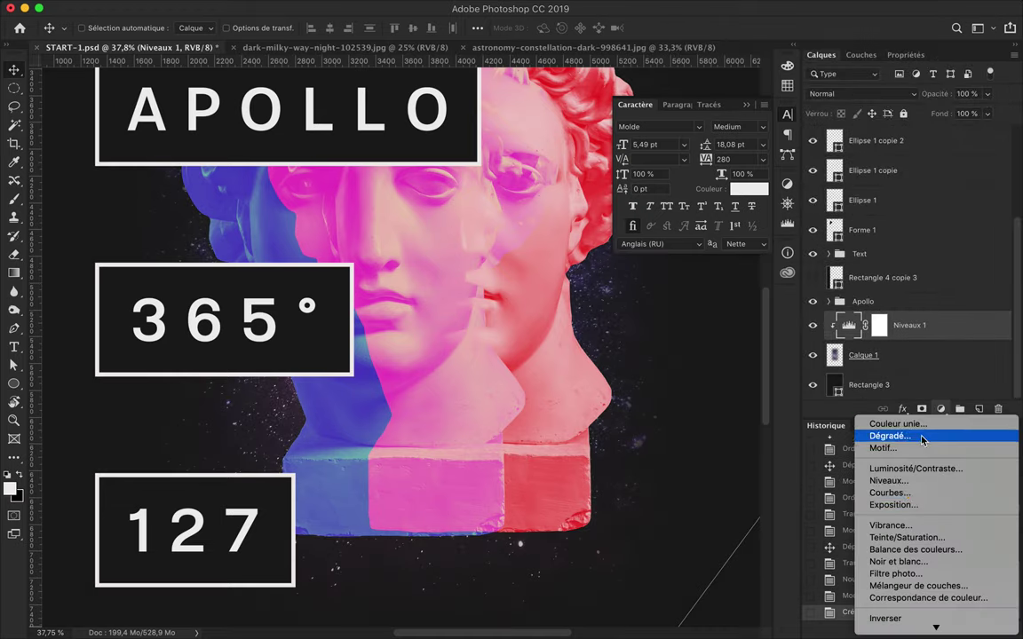
pyautogui.click(871, 536)
pyautogui.moveTo(906, 151)
pyautogui.mouseDown()
pyautogui.moveTo(854, 153)
pyautogui.moveTo(958, 151)
pyautogui.mouseUp()
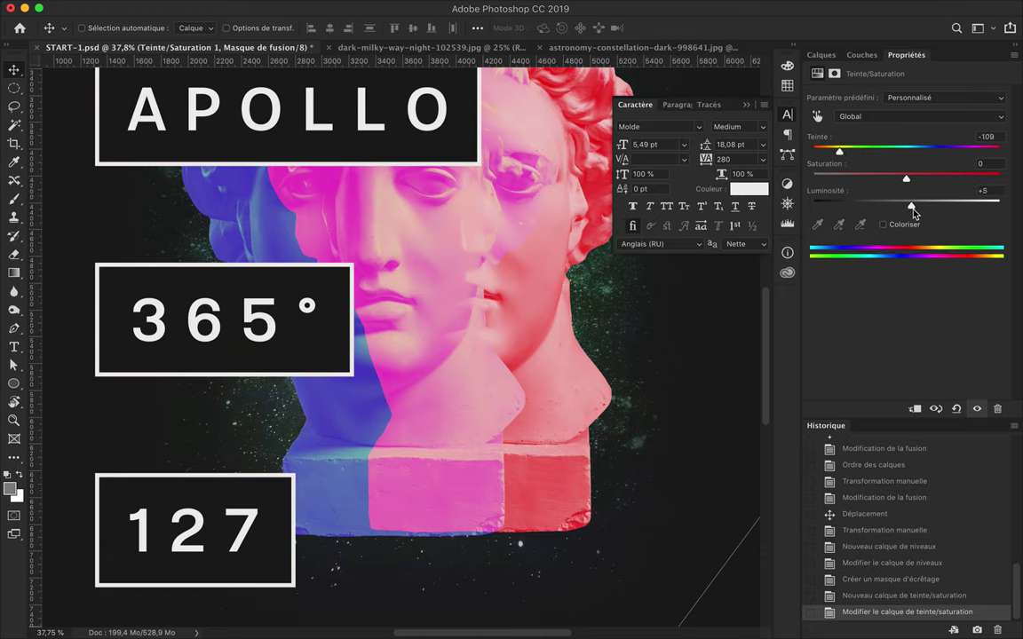
pyautogui.click(821, 54)
pyautogui.keyDown('alt'); pyautogui.click(851, 340); pyautogui.keyUp('alt')
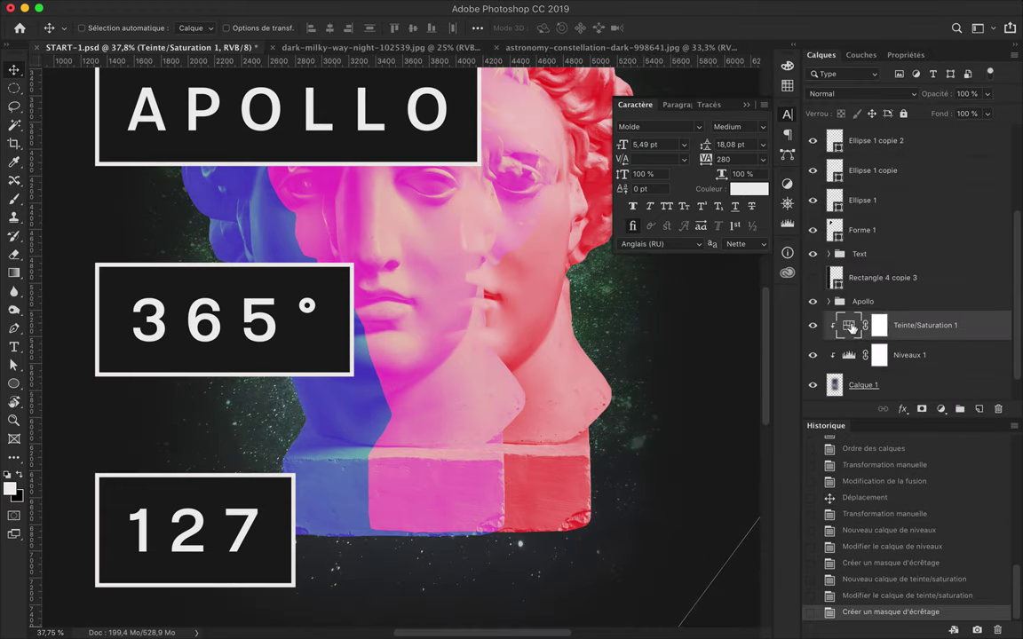
# Raise the Hue/Saturation lightness to +14, lower saturation, and add an empty Calque 2 layer.
pyautogui.doubleClick(850, 327)
pyautogui.moveTo(959, 205)
pyautogui.mouseDown()
pyautogui.moveTo(971, 207)
pyautogui.moveTo(919, 205)
pyautogui.moveTo(958, 178)
pyautogui.moveTo(906, 178)
pyautogui.mouseUp()
pyautogui.moveTo(839, 151); pyautogui.dragTo(867, 152)
pyautogui.click(821, 54)
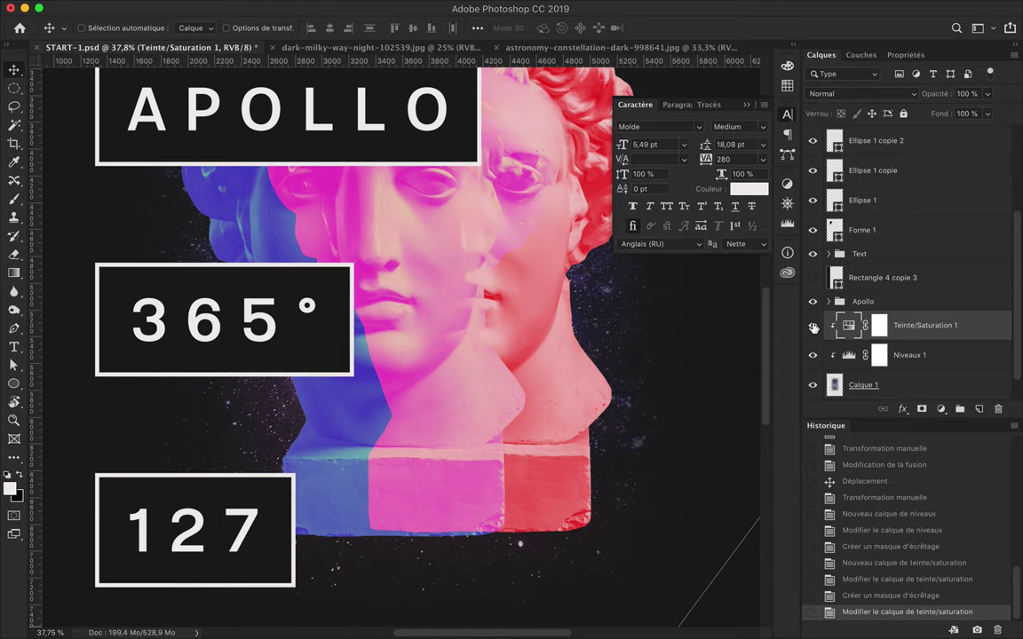
pyautogui.hotkey('ctrl', '0')
pyautogui.hotkey('ctrl', 'shift', 'alt', 'n')
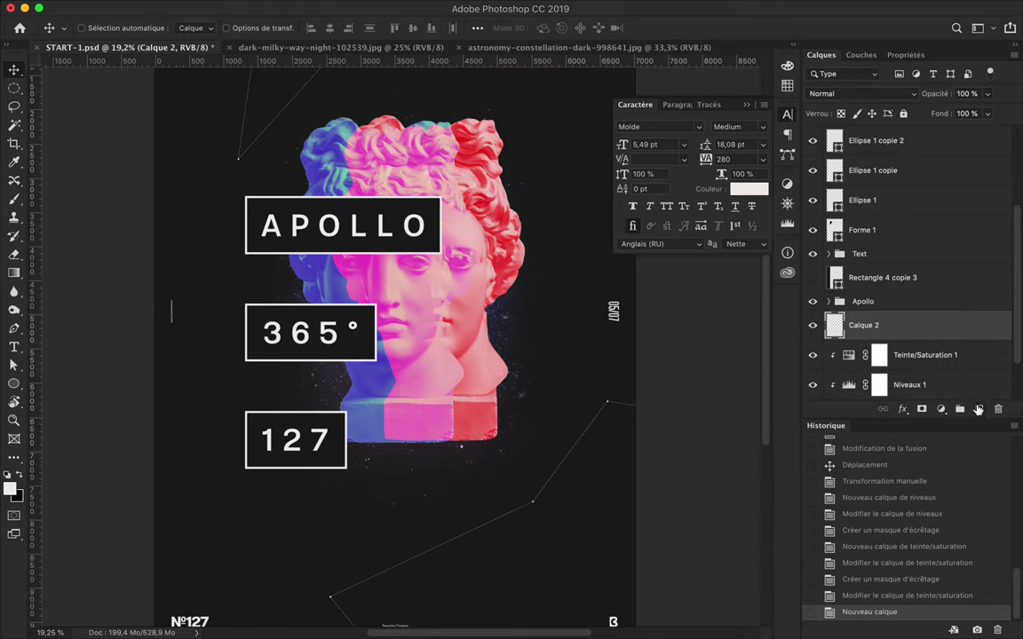
# Apply a brightened 105 mm Lens Flare halo to Rectangle 3 copie as a smart filter.
pyautogui.hotkey('ctrl', 'z')
pyautogui.moveTo(891, 385); pyautogui.dragTo(887, 307)
pyautogui.click(475, 7)
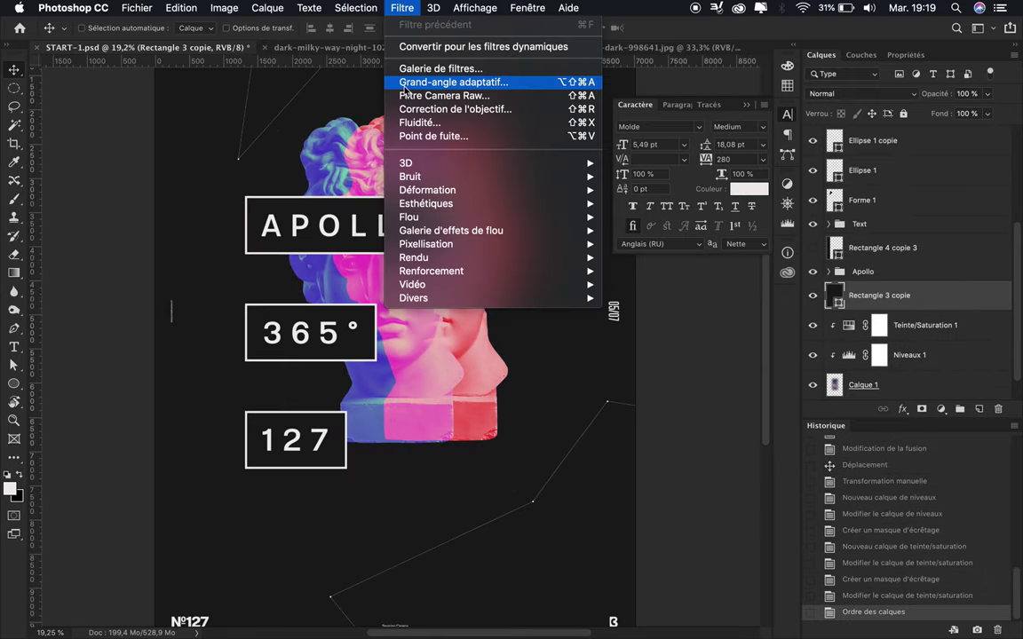
pyautogui.click(631, 333)
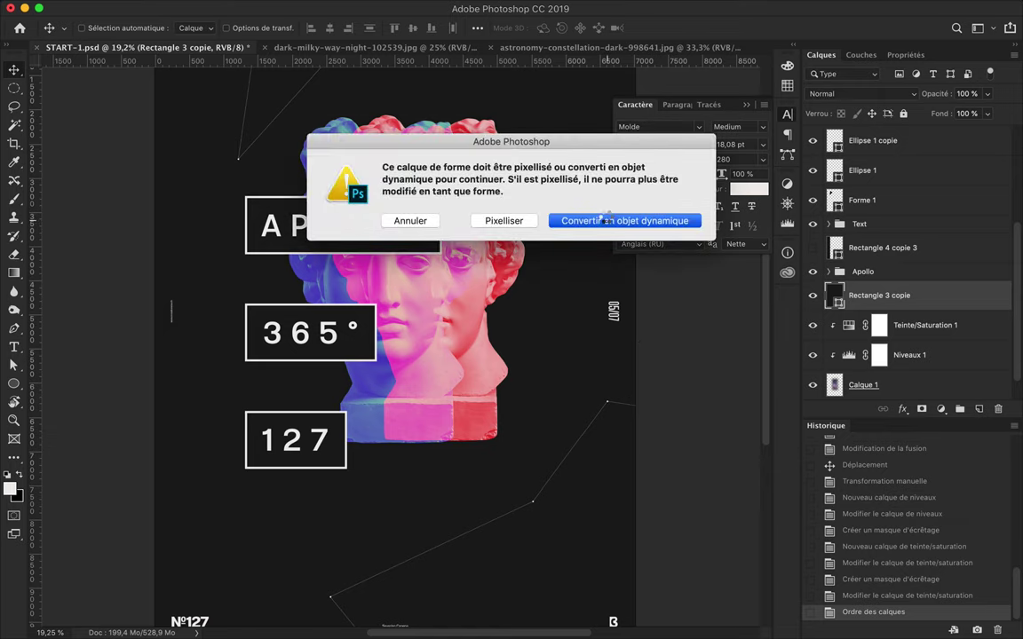
pyautogui.click(577, 222)
pyautogui.click(646, 395)
pyautogui.moveTo(674, 347); pyautogui.dragTo(720, 347)
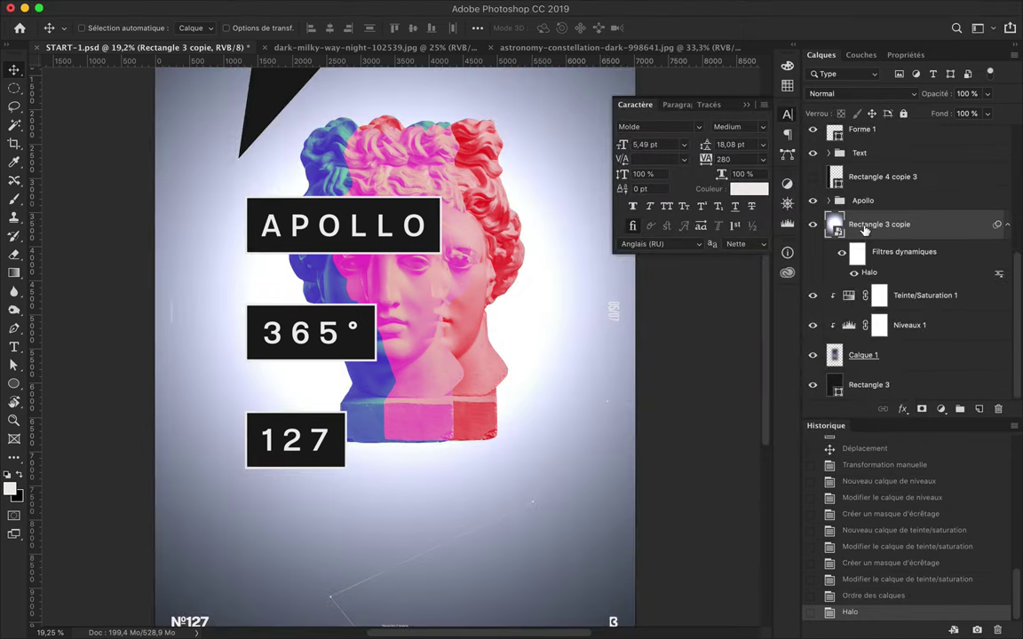
# Move the halo rectangle below the adjustments, blend it Lumière tamisée, and nudge the star backdrop.
pyautogui.moveTo(864, 228); pyautogui.dragTo(866, 342)
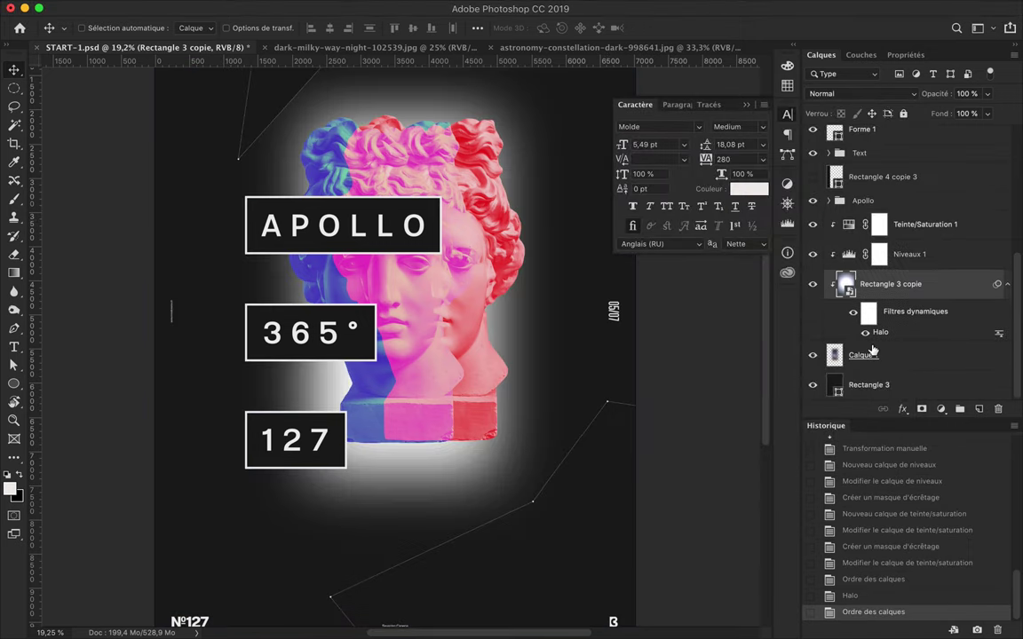
pyautogui.click(861, 93)
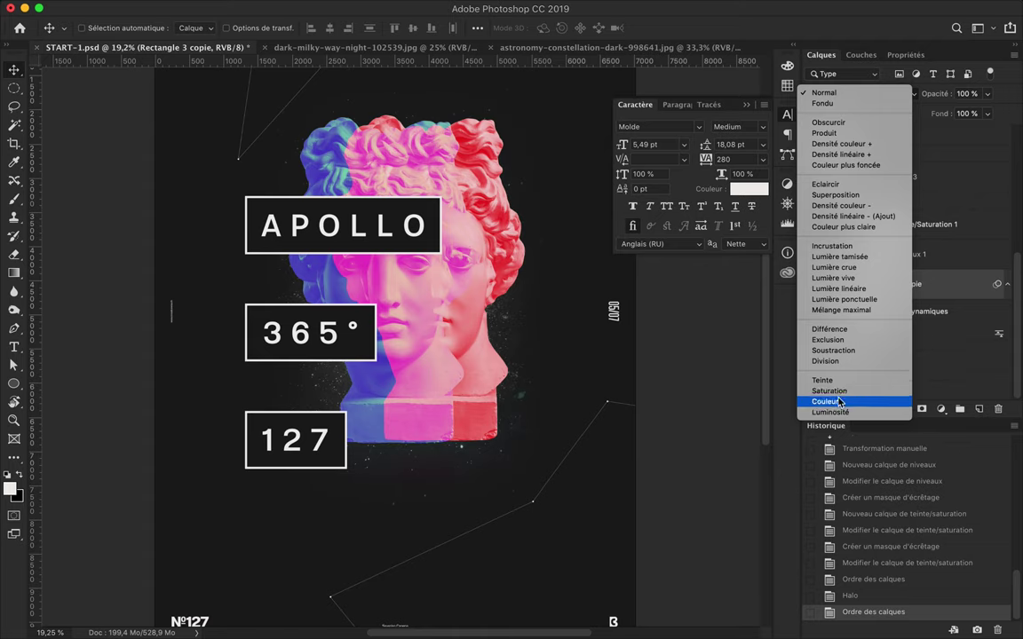
pyautogui.click(839, 256)
pyautogui.scroll(2, 404, 336)
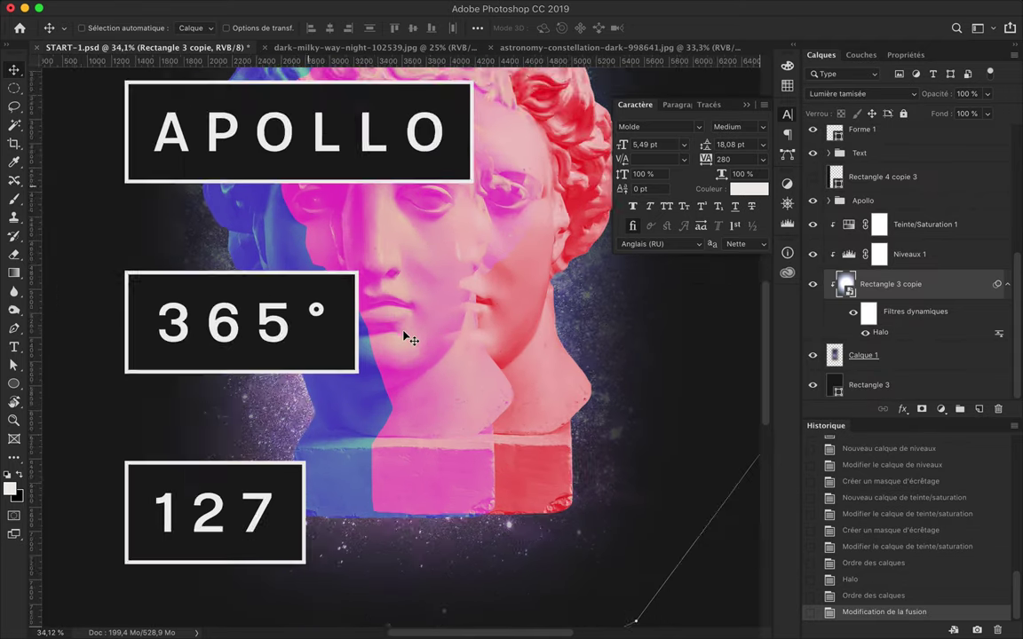
pyautogui.scroll(2, 407, 337)
pyautogui.click(849, 355)
pyautogui.moveTo(274, 407); pyautogui.dragTo(275, 404)
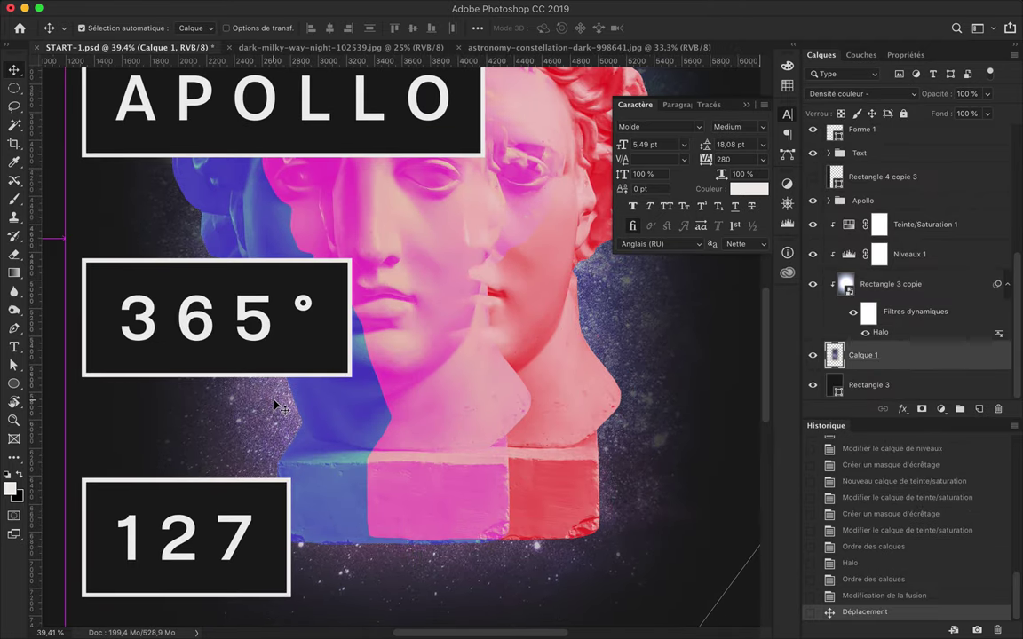
pyautogui.hotkey('ctrl', '0')
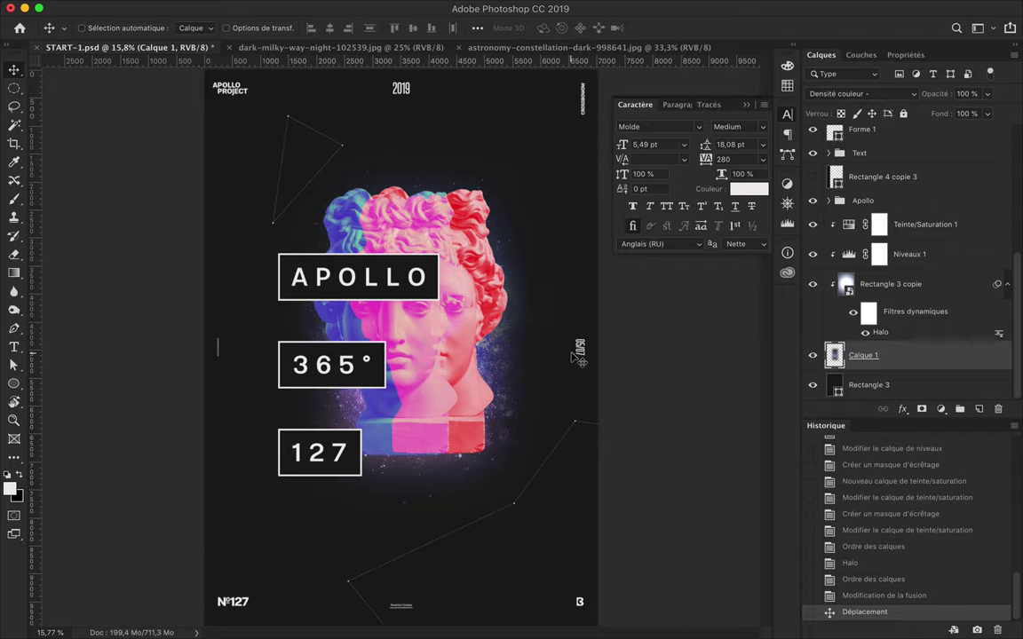